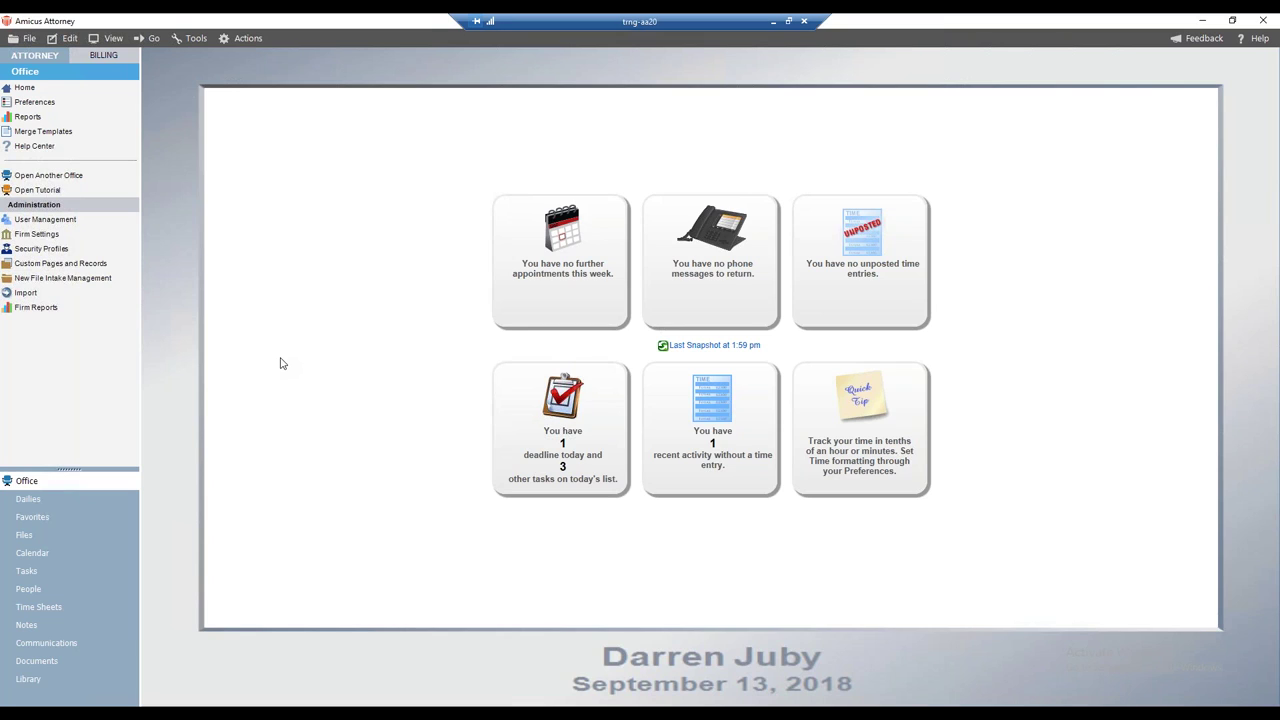
# Open the Documents Management settings in Firm Settings to view the document templates location
pyautogui.click(45, 248)
pyautogui.click(52, 236)
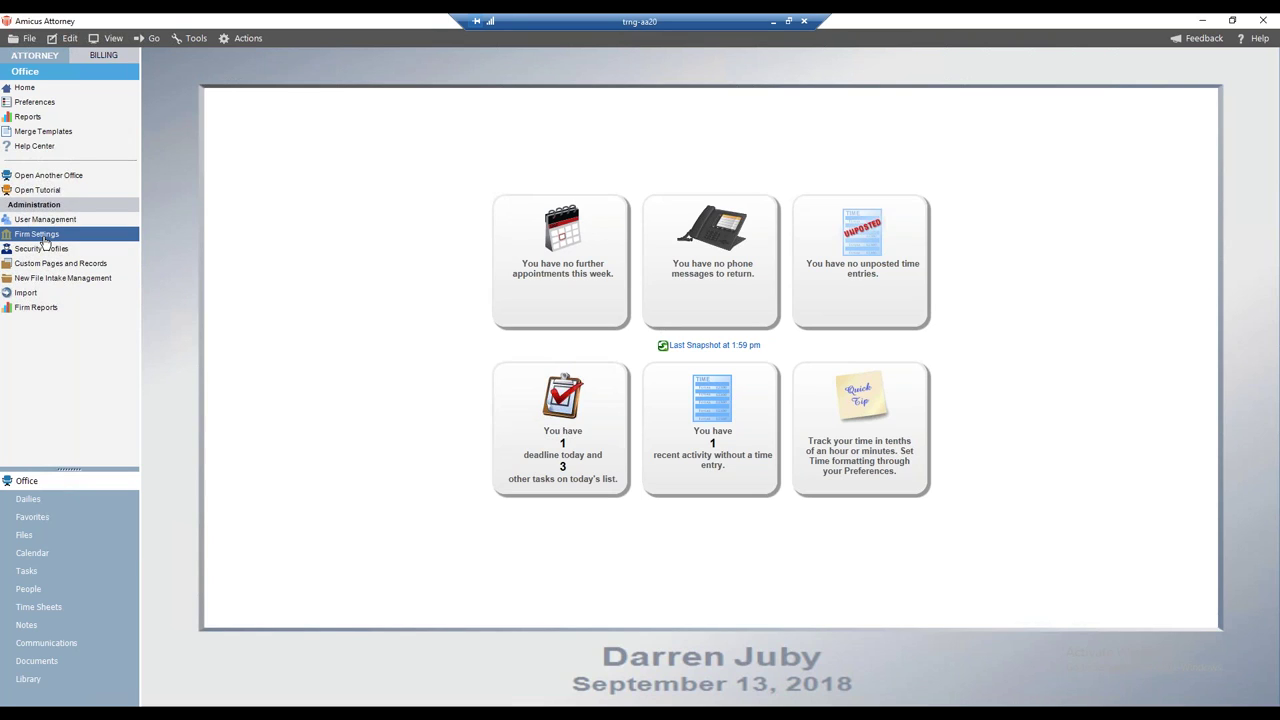
pyautogui.click(43, 236)
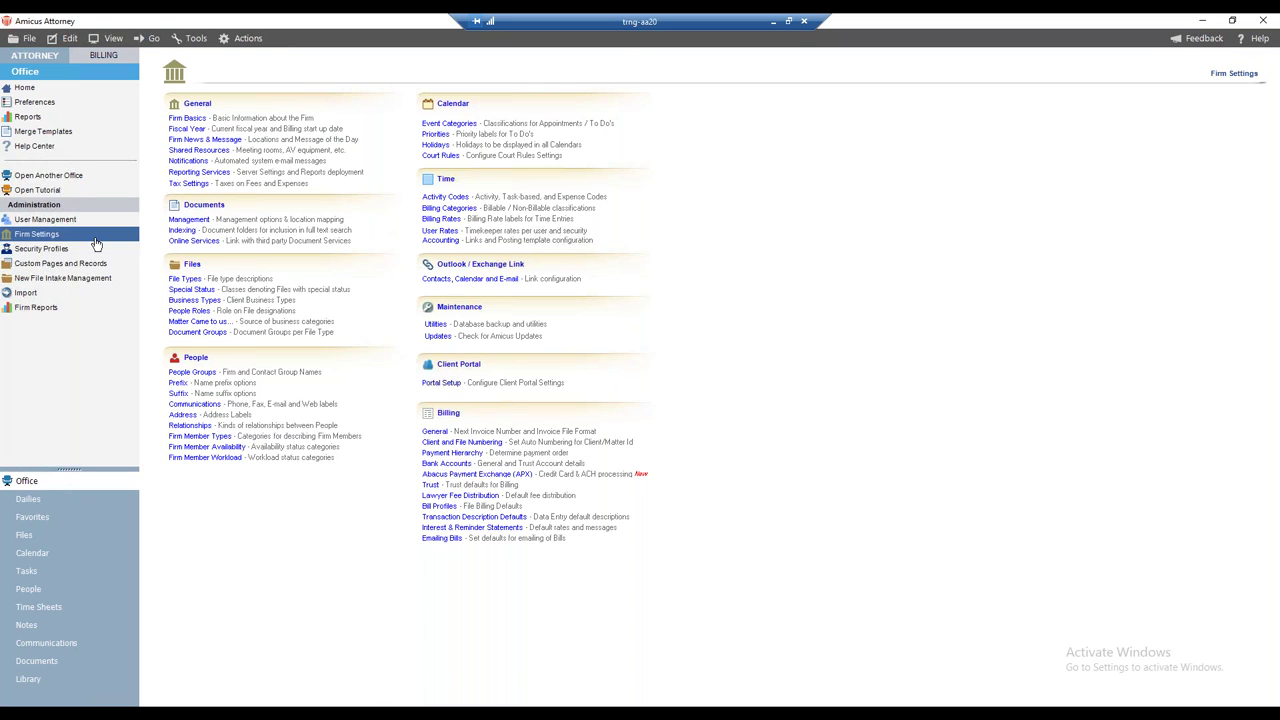
pyautogui.click(190, 220)
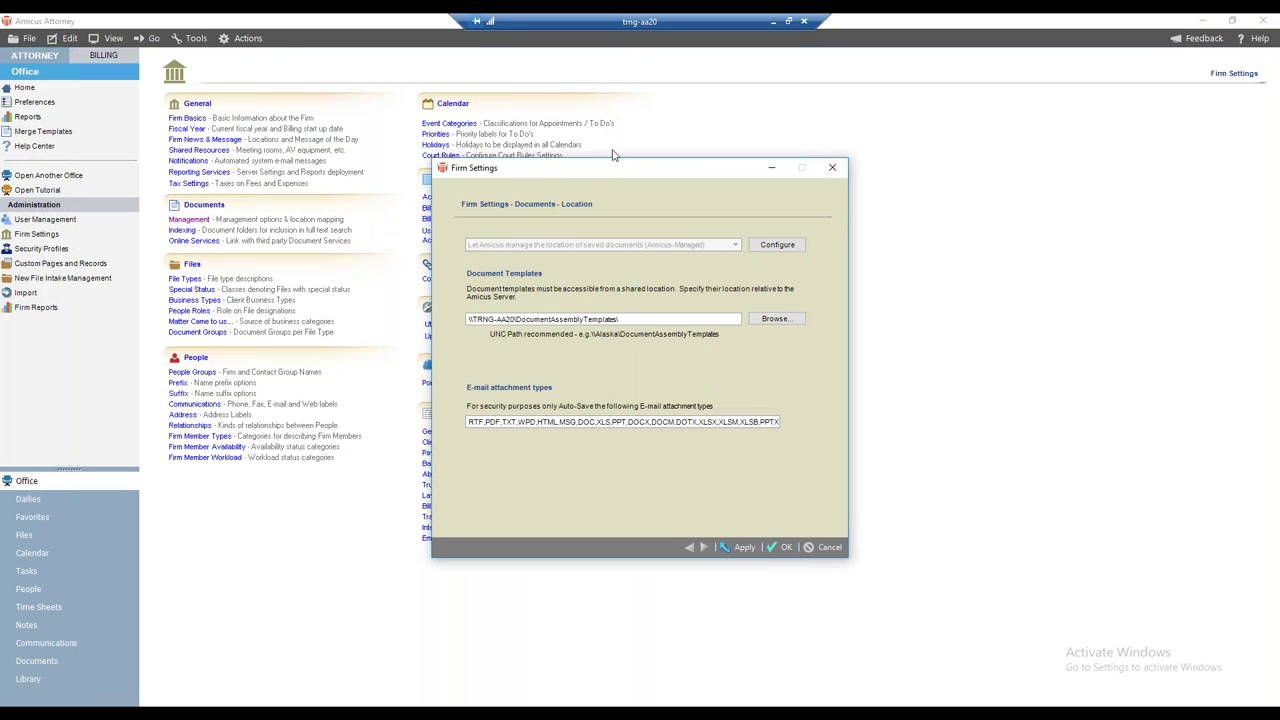
pyautogui.moveTo(592, 180); pyautogui.dragTo(308, 161)
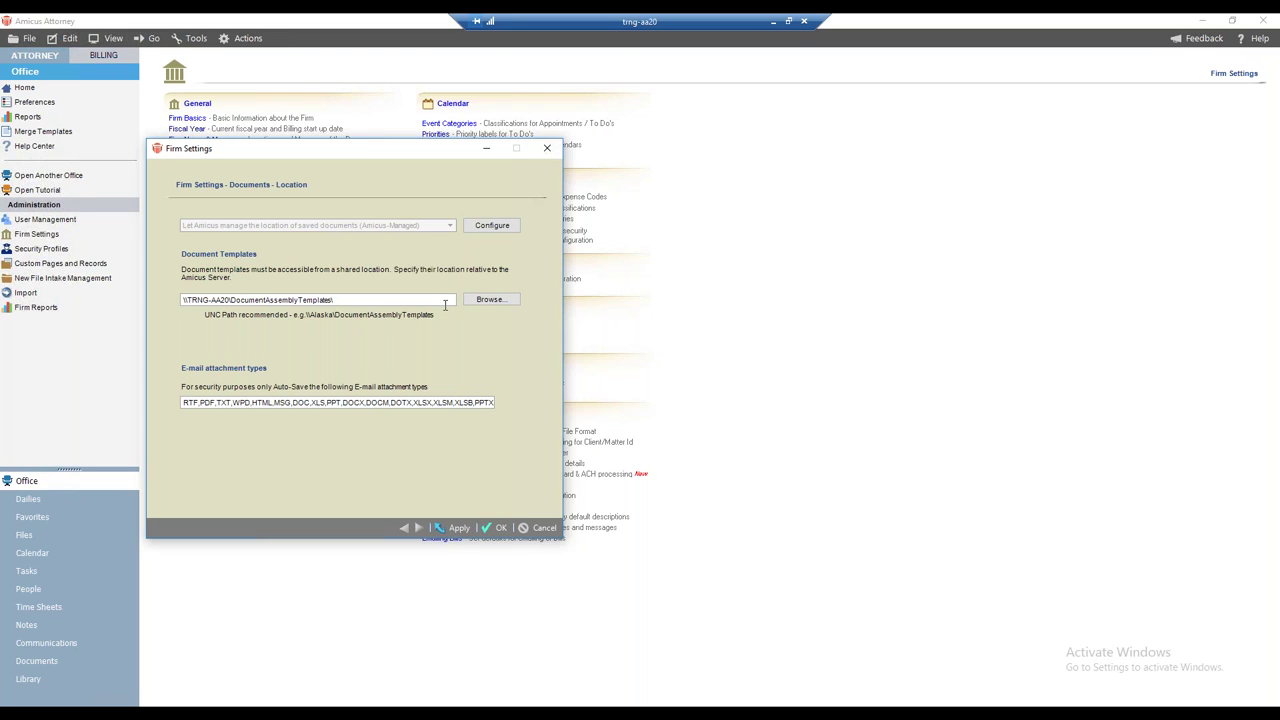
# Check the DocumentAssemblyTemplates folder on TRNG-AA20 as the firm's shared templates location, then close the firm settings
pyautogui.click(484, 300)
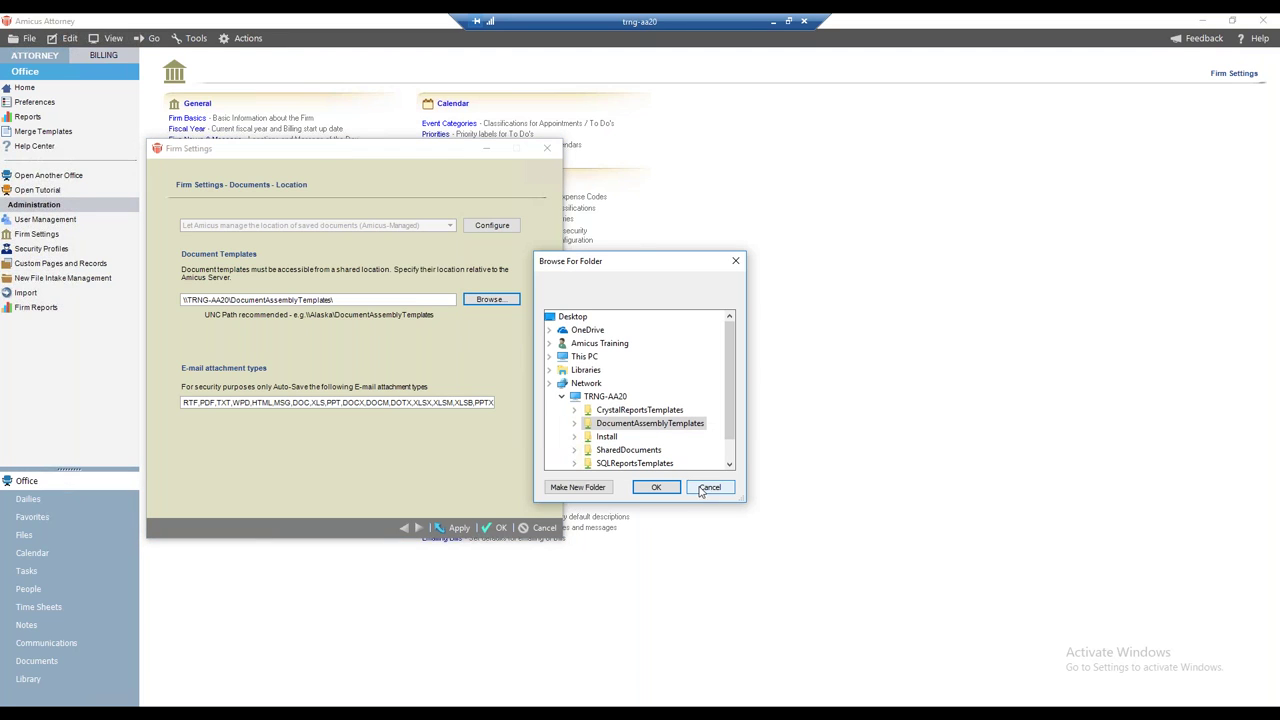
pyautogui.click(641, 426)
pyautogui.click(708, 487)
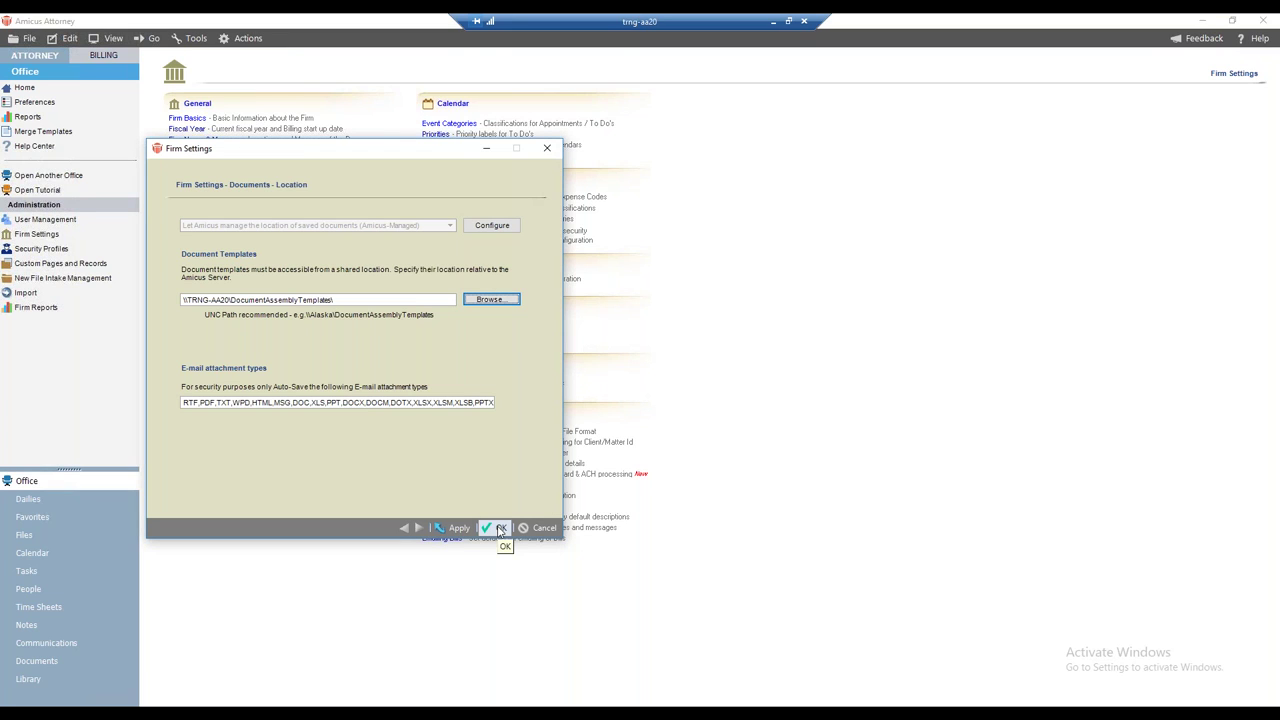
pyautogui.click(500, 529)
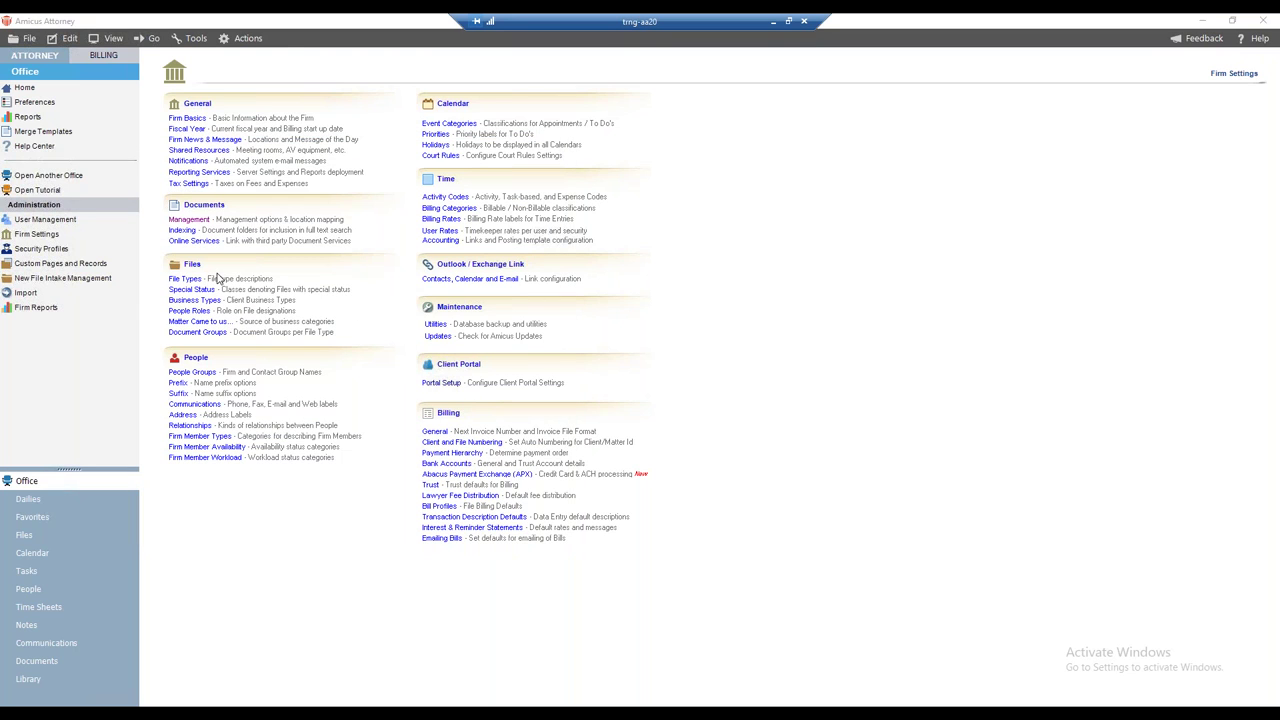
# Open the Document Assembly preferences and review the available default document generation methods
pyautogui.click(47, 106)
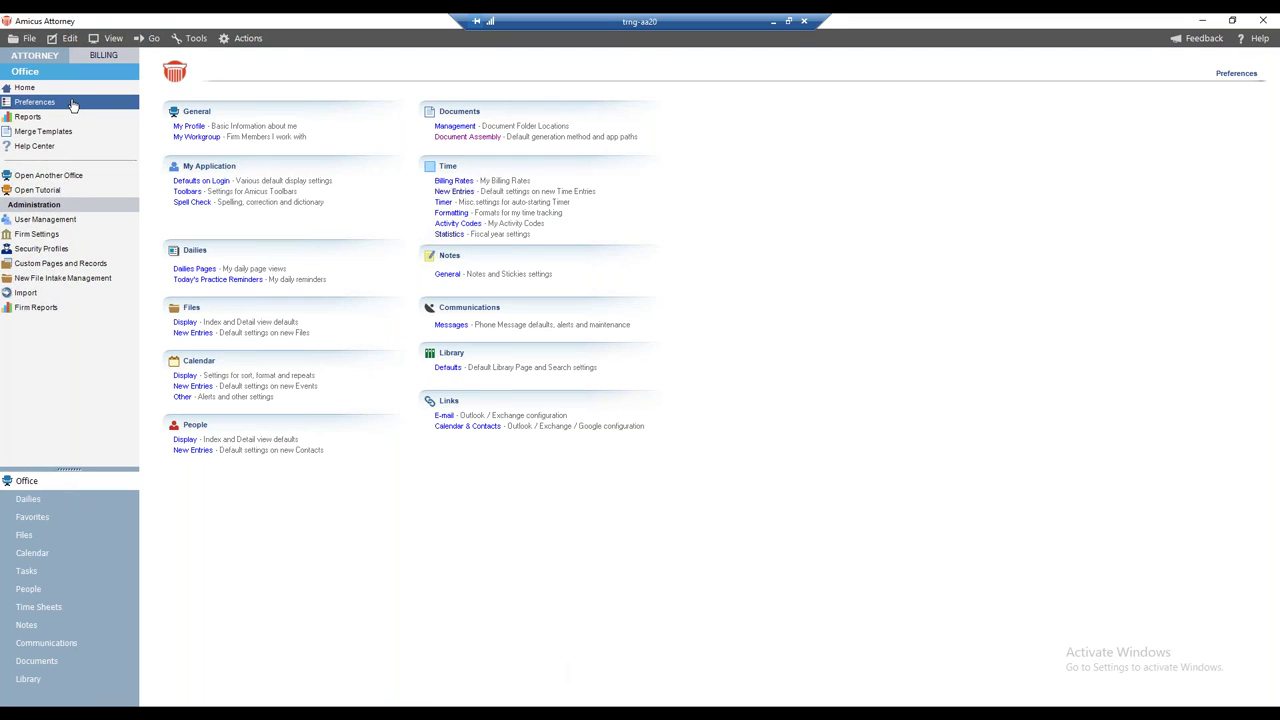
pyautogui.click(463, 139)
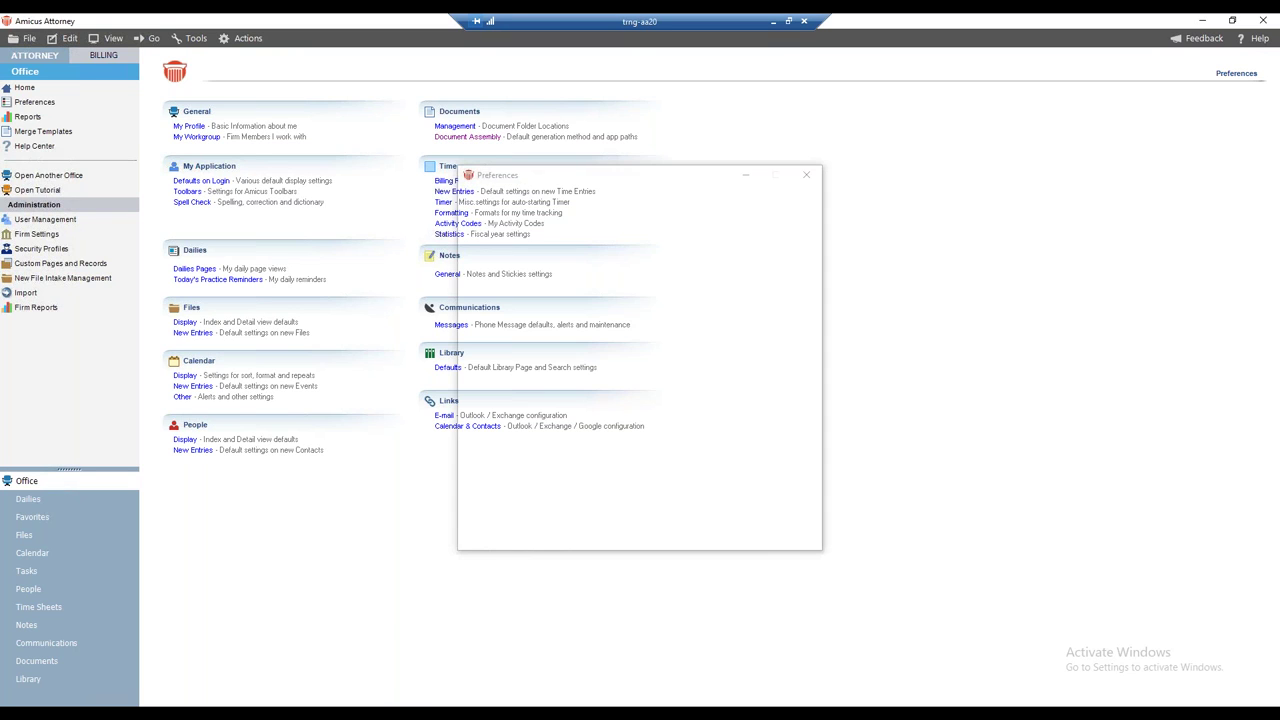
pyautogui.moveTo(473, 176); pyautogui.dragTo(205, 134)
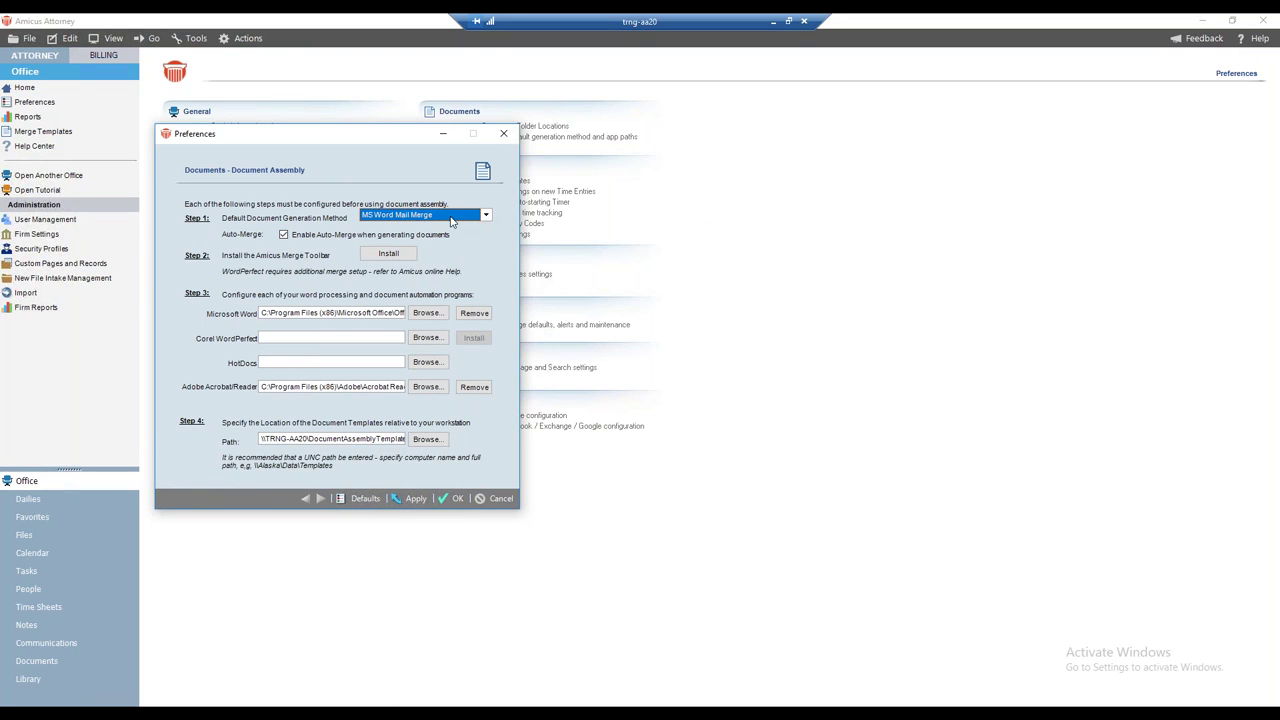
pyautogui.click(485, 216)
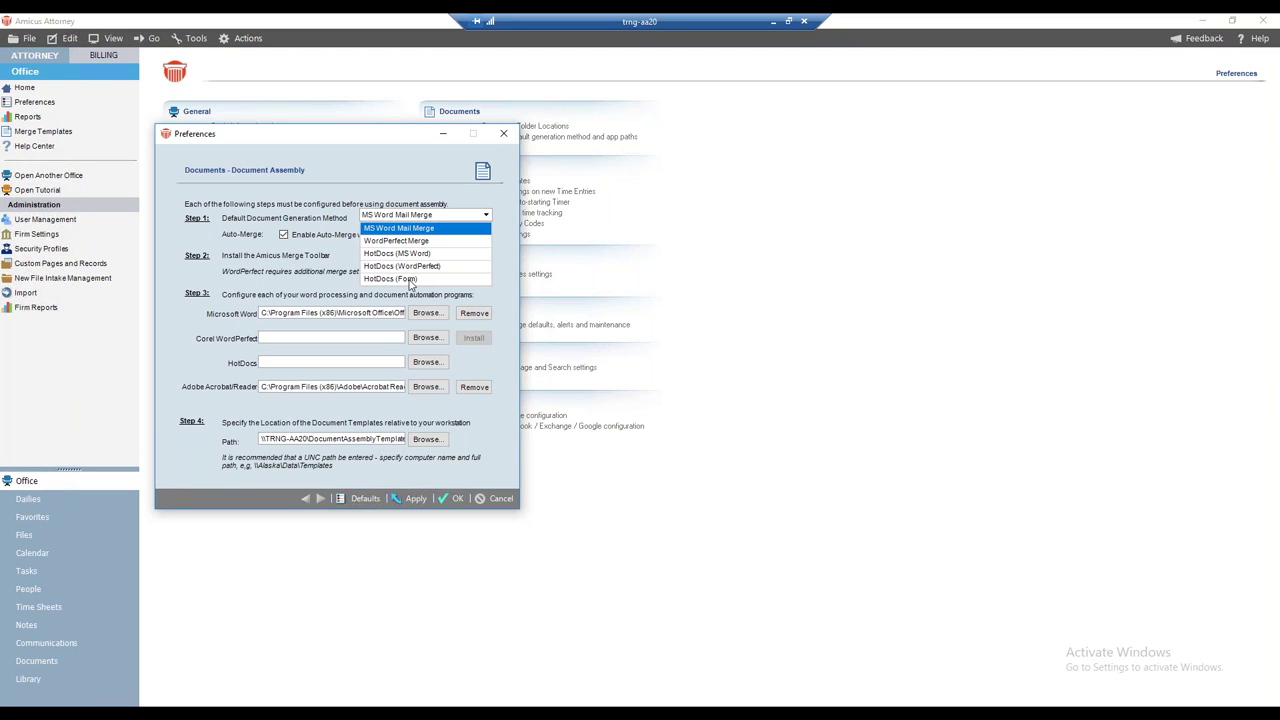
pyautogui.click(368, 174)
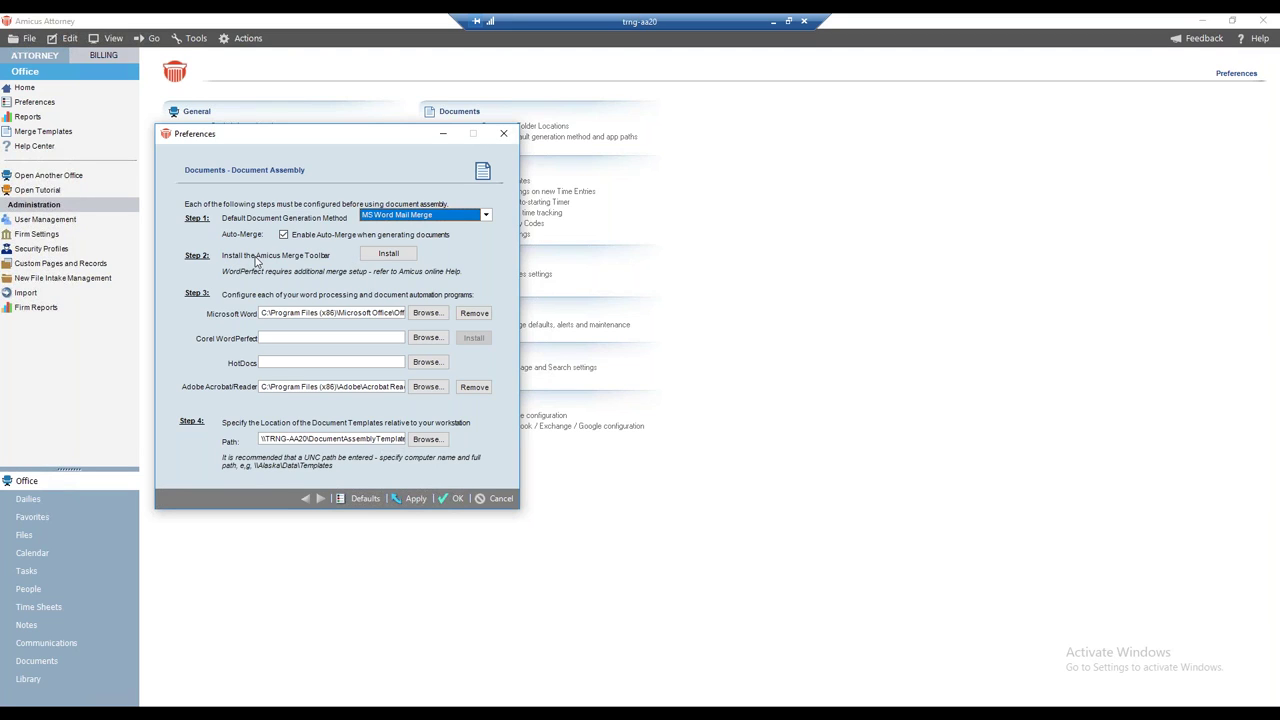
# Install the Amicus Merge Toolbar from Step 2 of the Document Assembly preferences
pyautogui.click(375, 259)
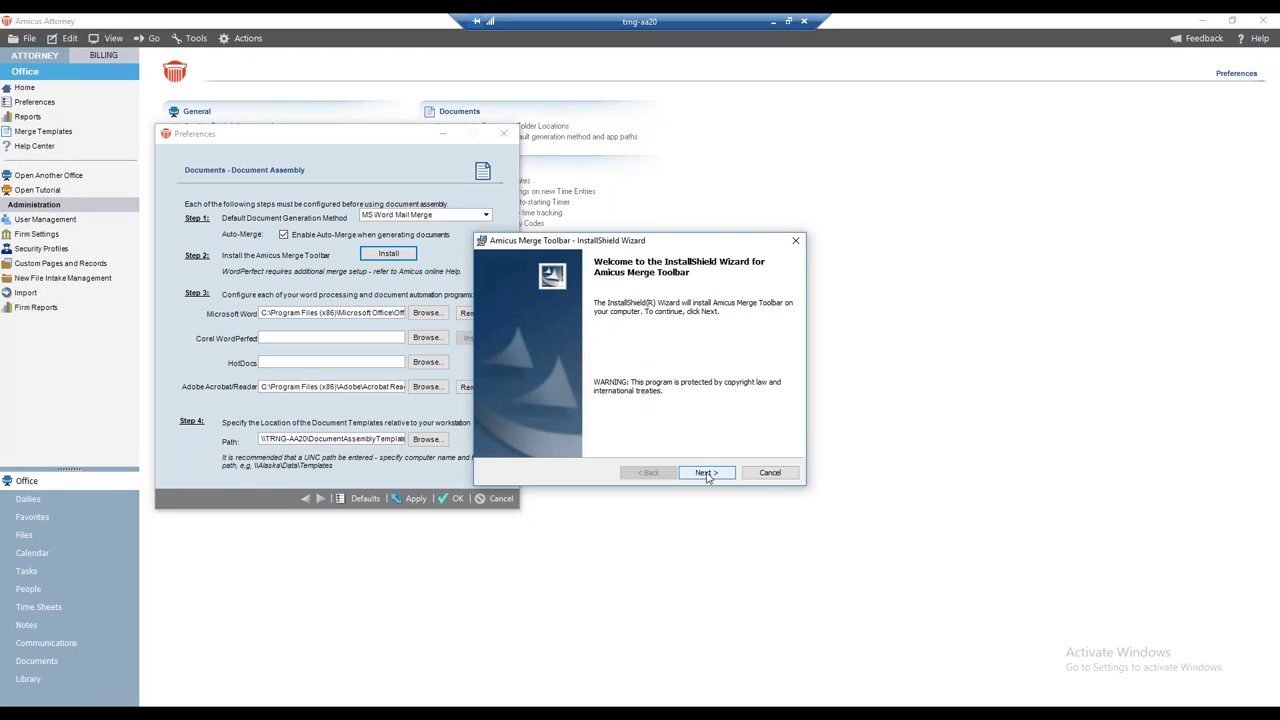
pyautogui.click(707, 473)
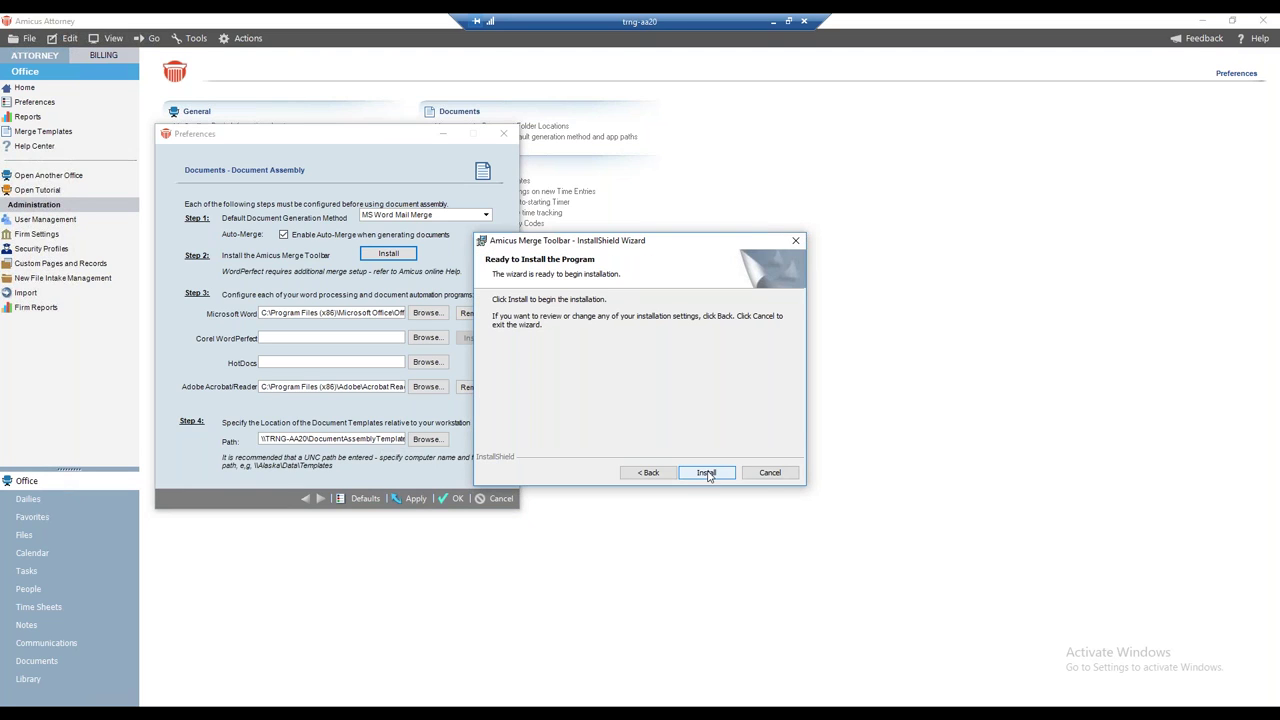
pyautogui.click(707, 473)
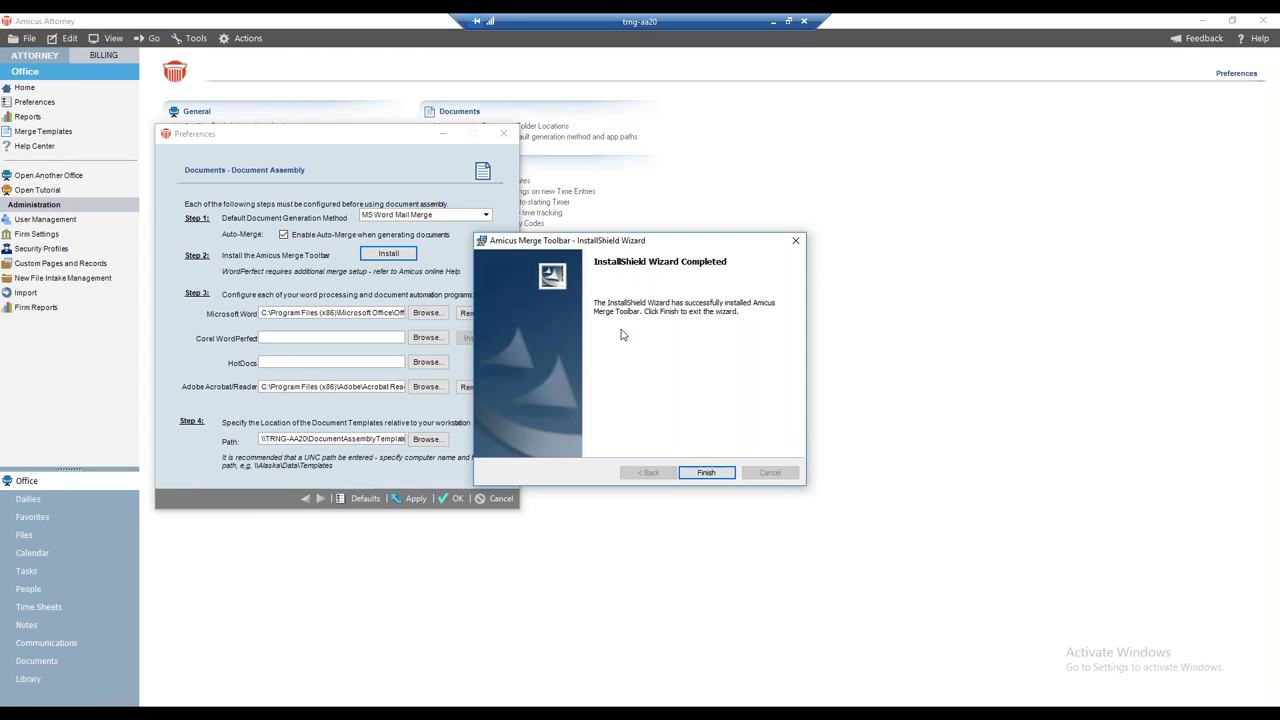
pyautogui.click(706, 473)
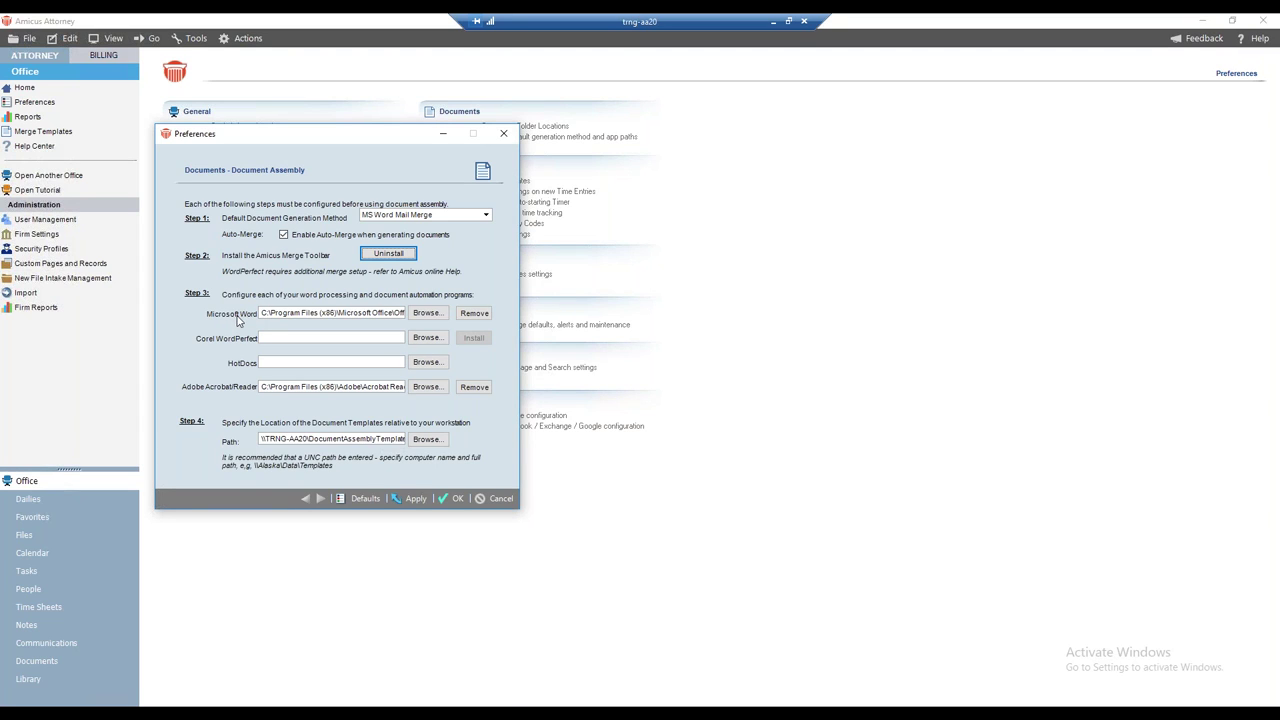
# Set the Microsoft Word program path to WINWORD in the Office16 folder and check the full path
pyautogui.click(262, 313)
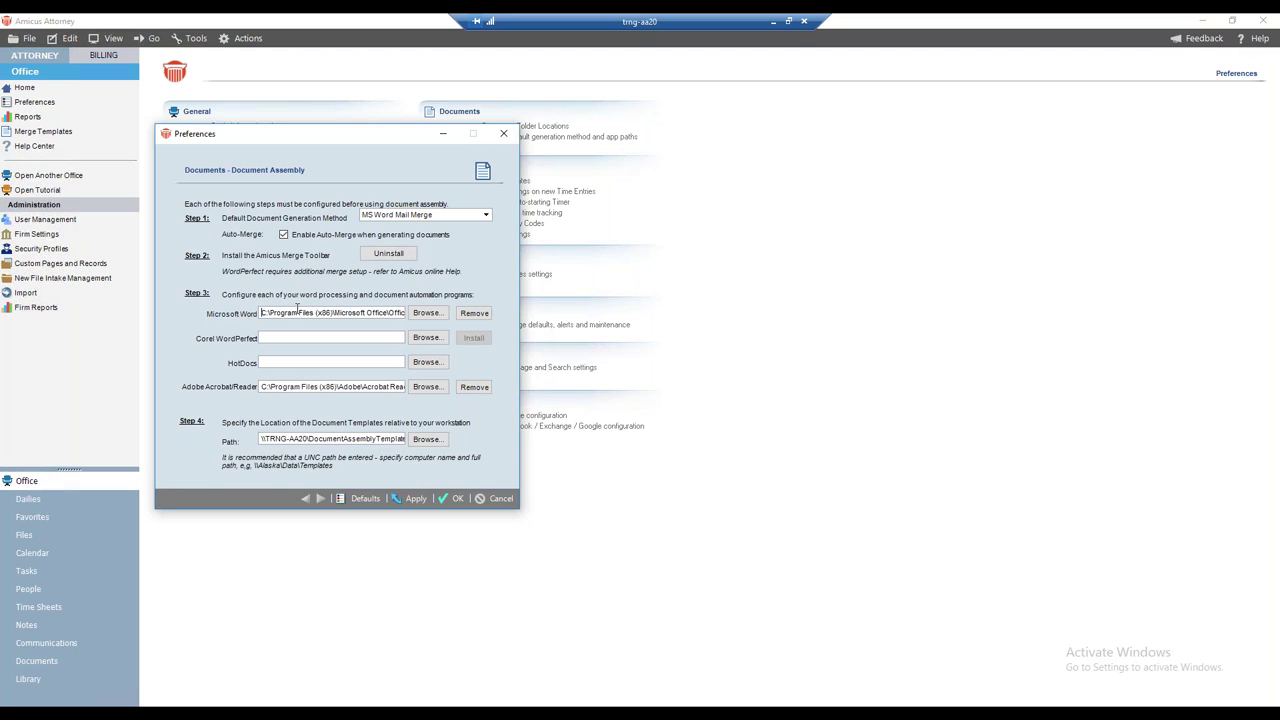
pyautogui.press('End')
pyautogui.click(428, 314)
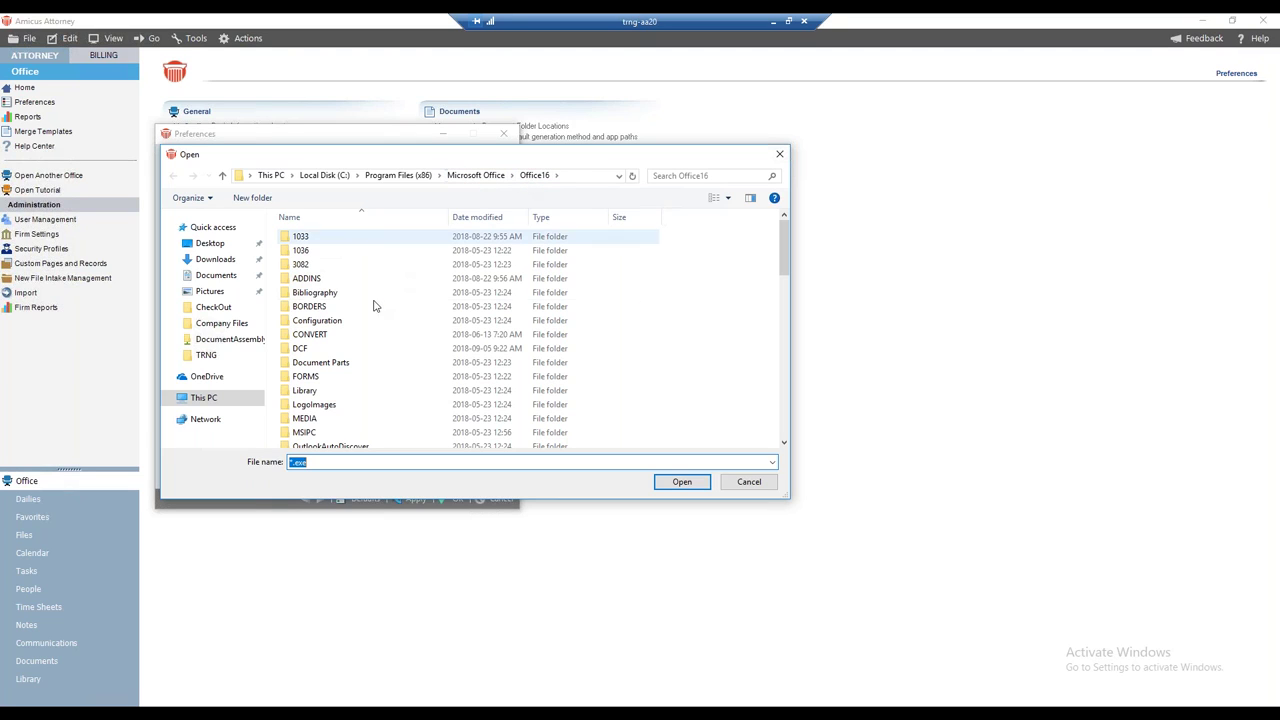
pyautogui.scroll(-15, 347, 336)
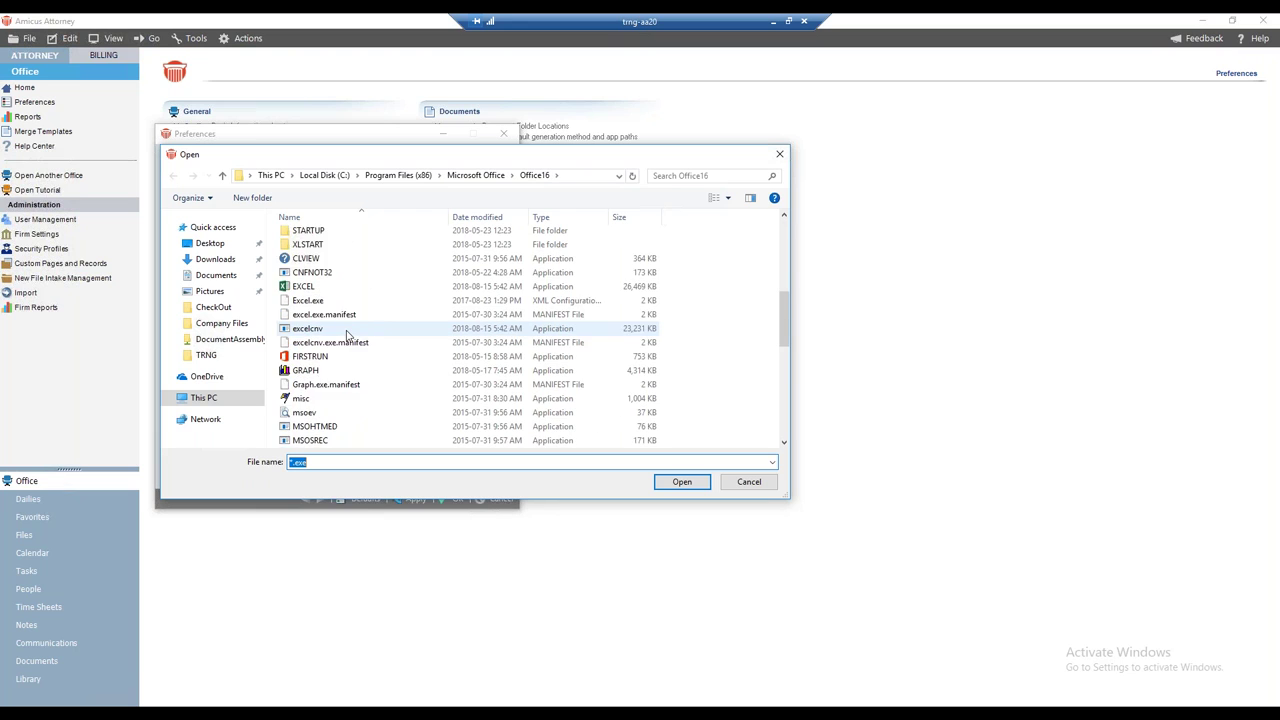
pyautogui.scroll(-7, 347, 336)
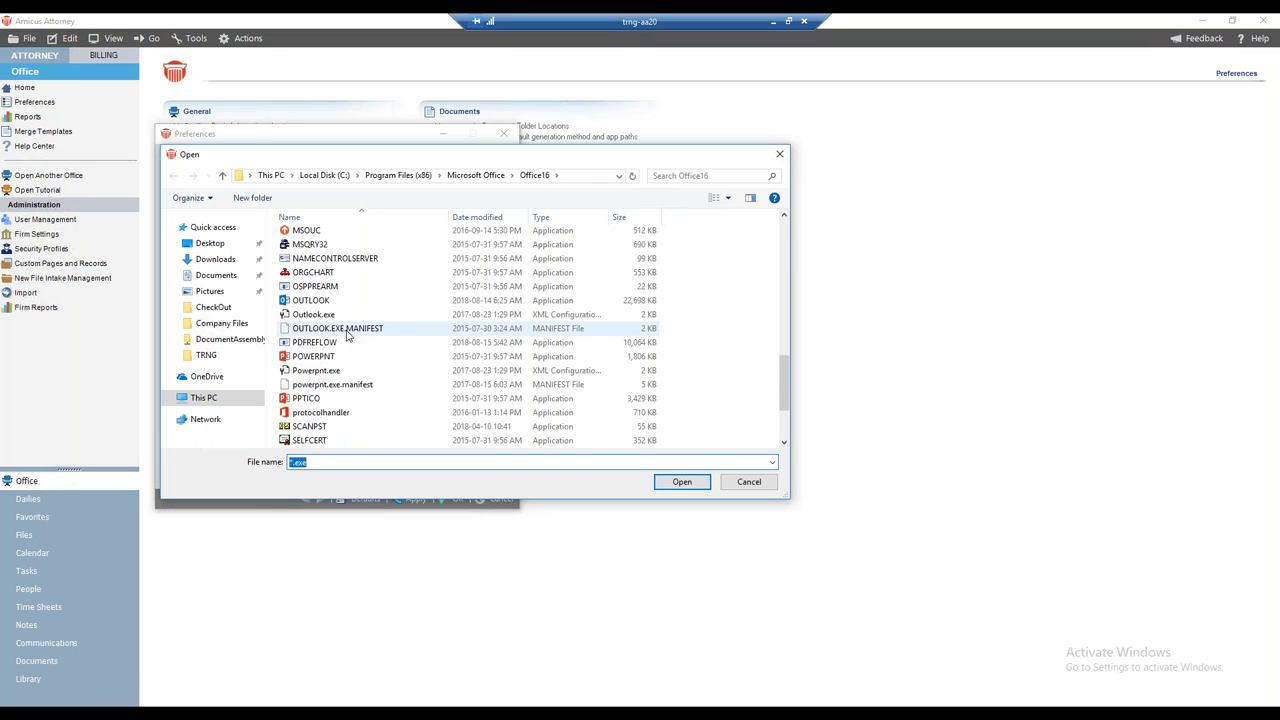
pyautogui.click(334, 388)
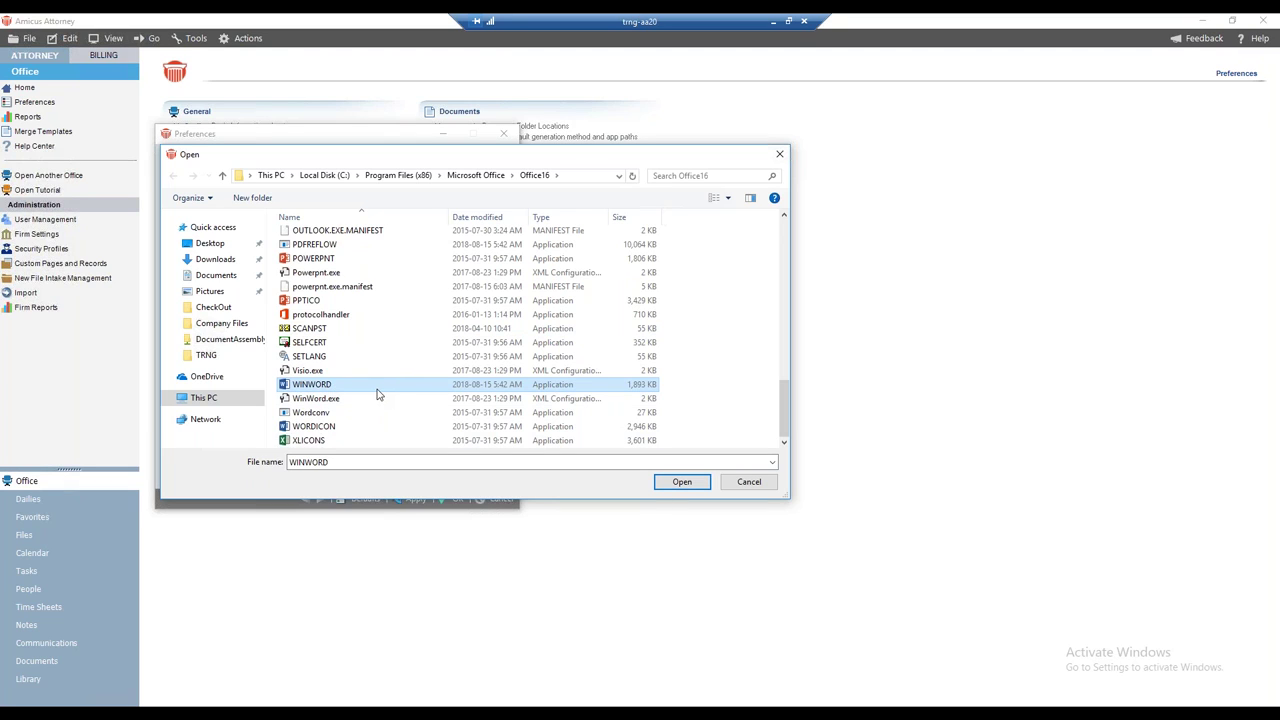
pyautogui.click(665, 485)
pyautogui.click(341, 313)
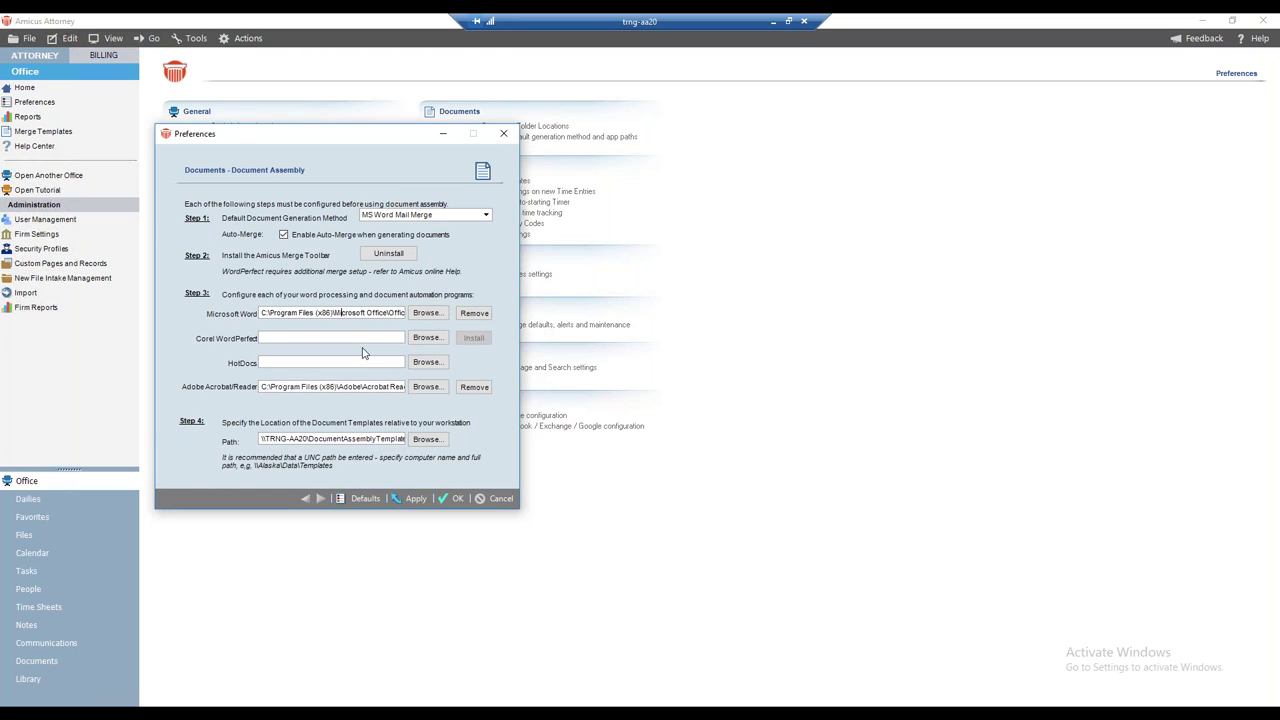
pyautogui.press('End')
# Install the Amicus Attorney Tasks Toolbar for Microsoft Word in the default folder for Everyone
pyautogui.click(474, 318)
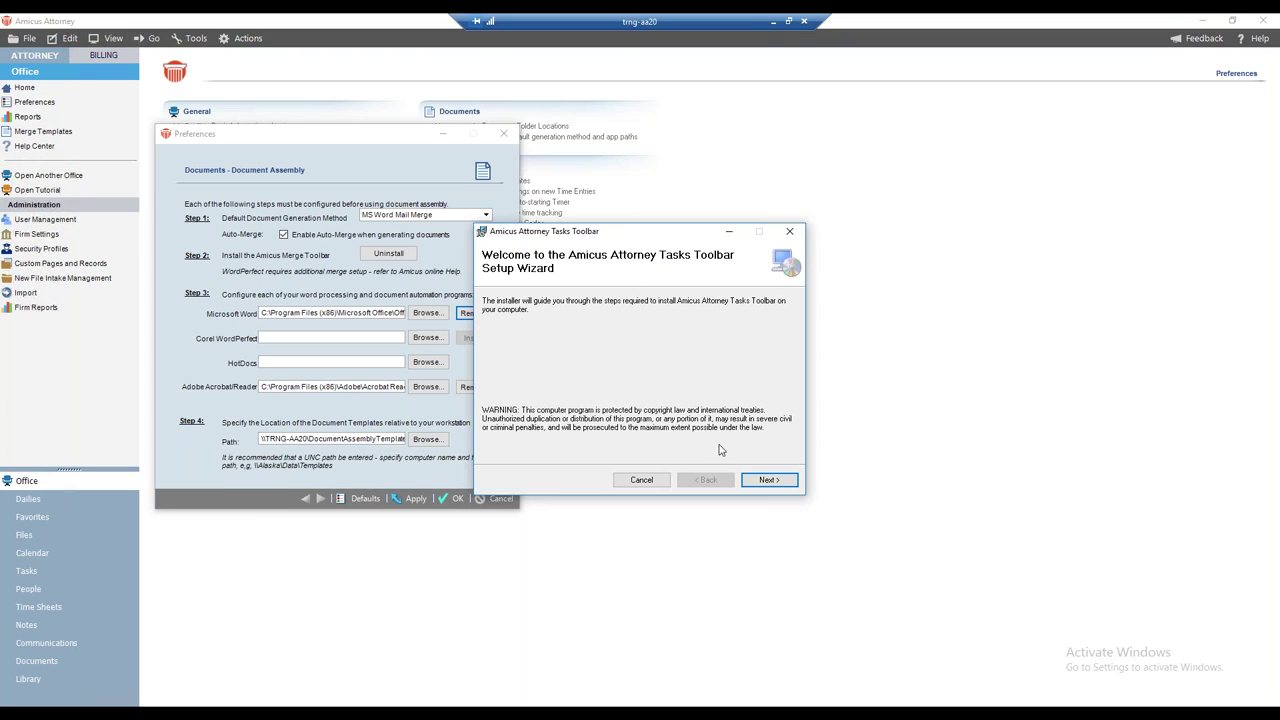
pyautogui.click(767, 480)
pyautogui.click(768, 480)
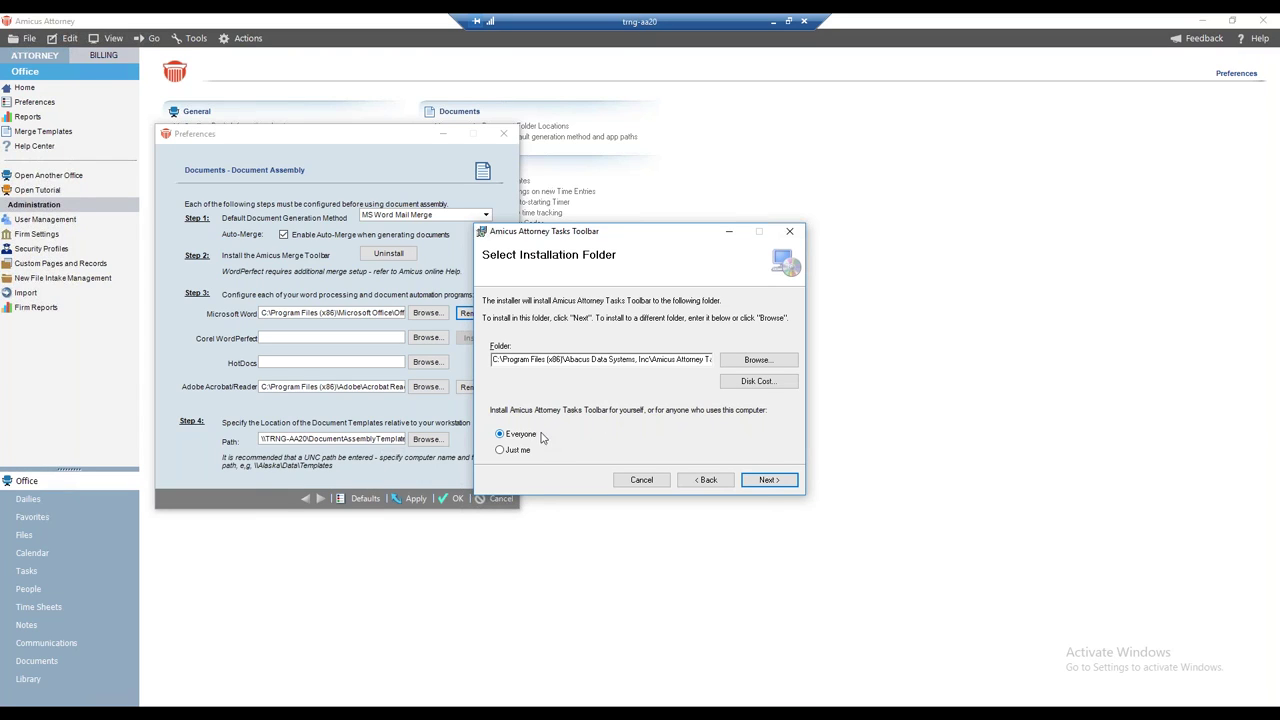
pyautogui.click(778, 481)
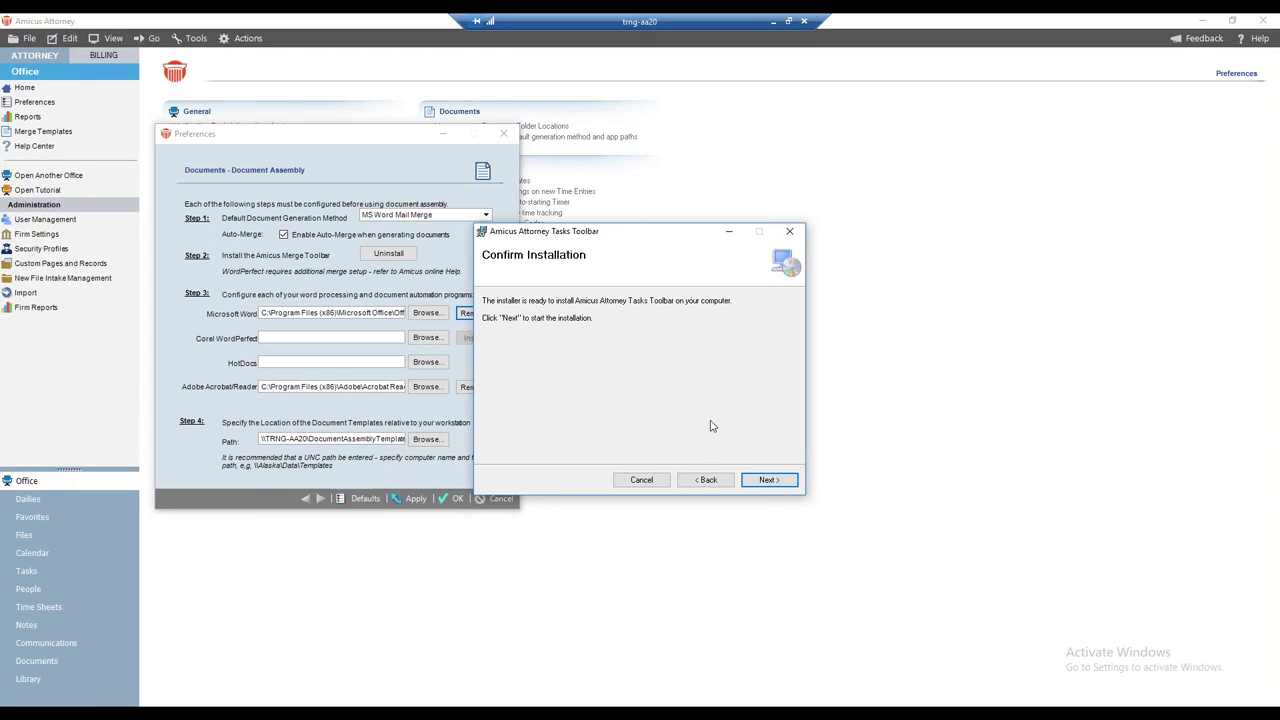
pyautogui.click(768, 480)
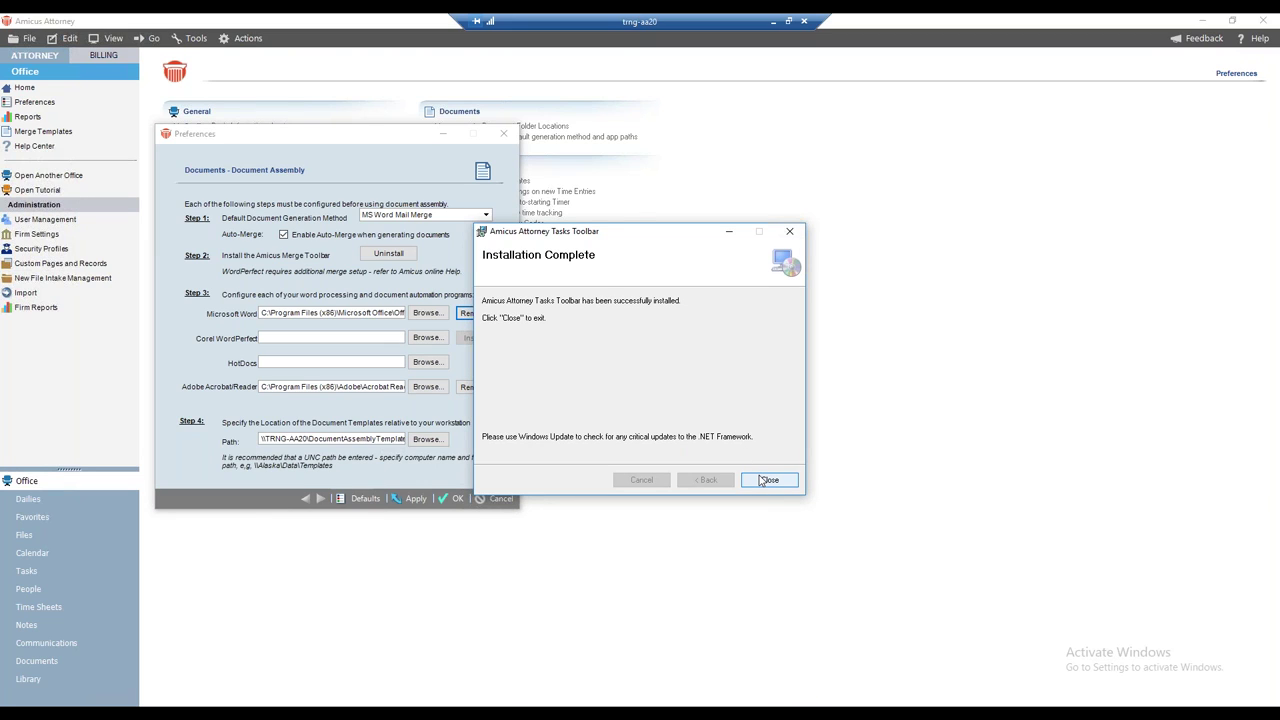
pyautogui.click(766, 481)
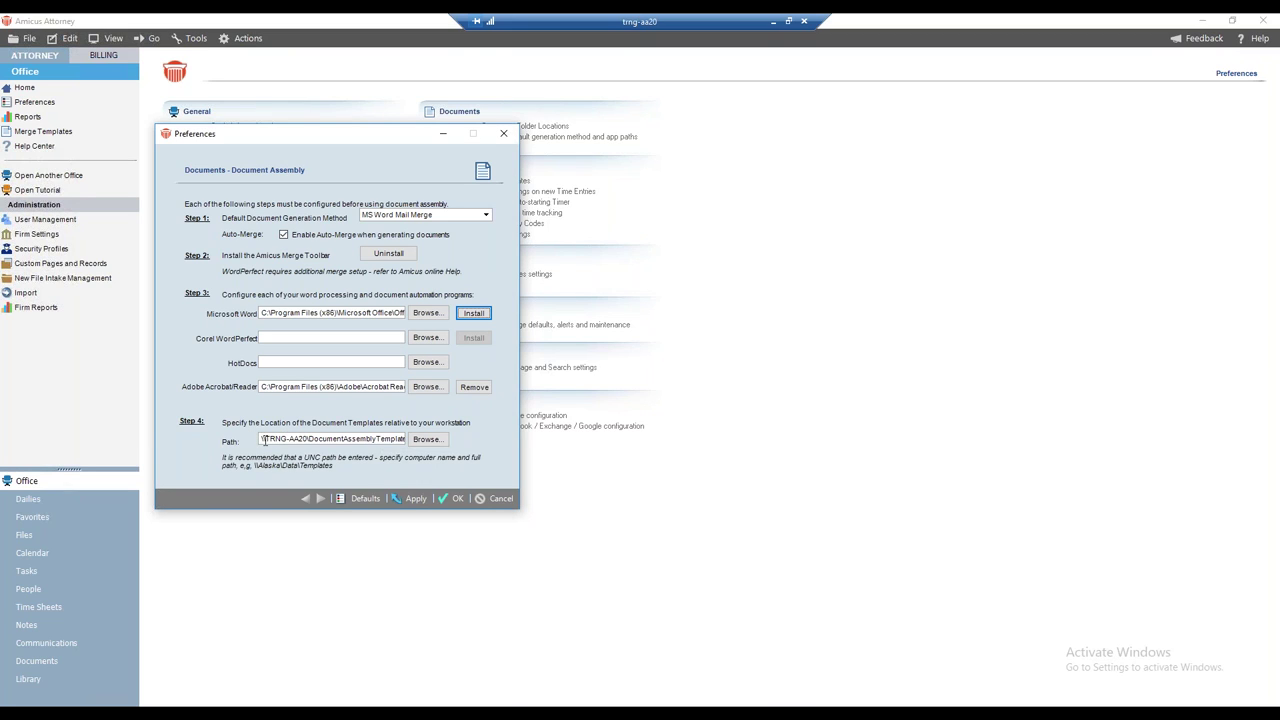
# Set the document templates path to the DocumentAssemblyTemplates folder on TRNG-AA20 and save the preferences
pyautogui.moveTo(264, 440); pyautogui.dragTo(411, 440)
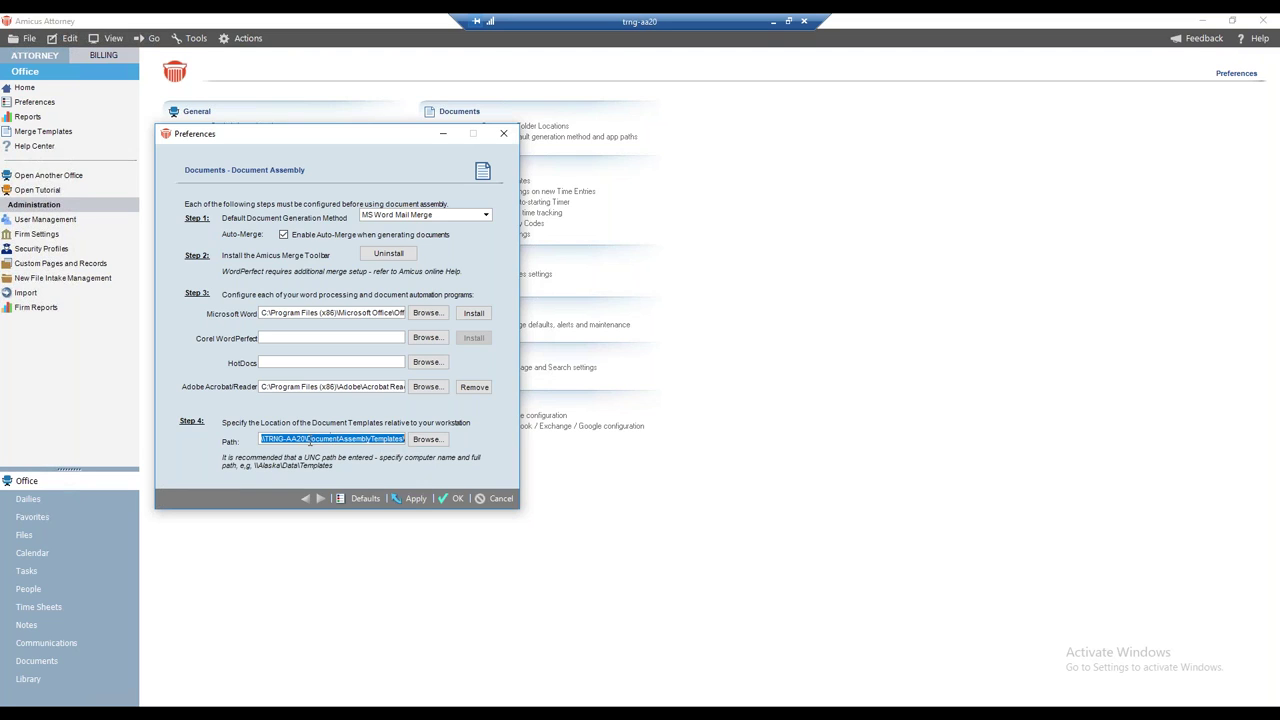
pyautogui.click(438, 440)
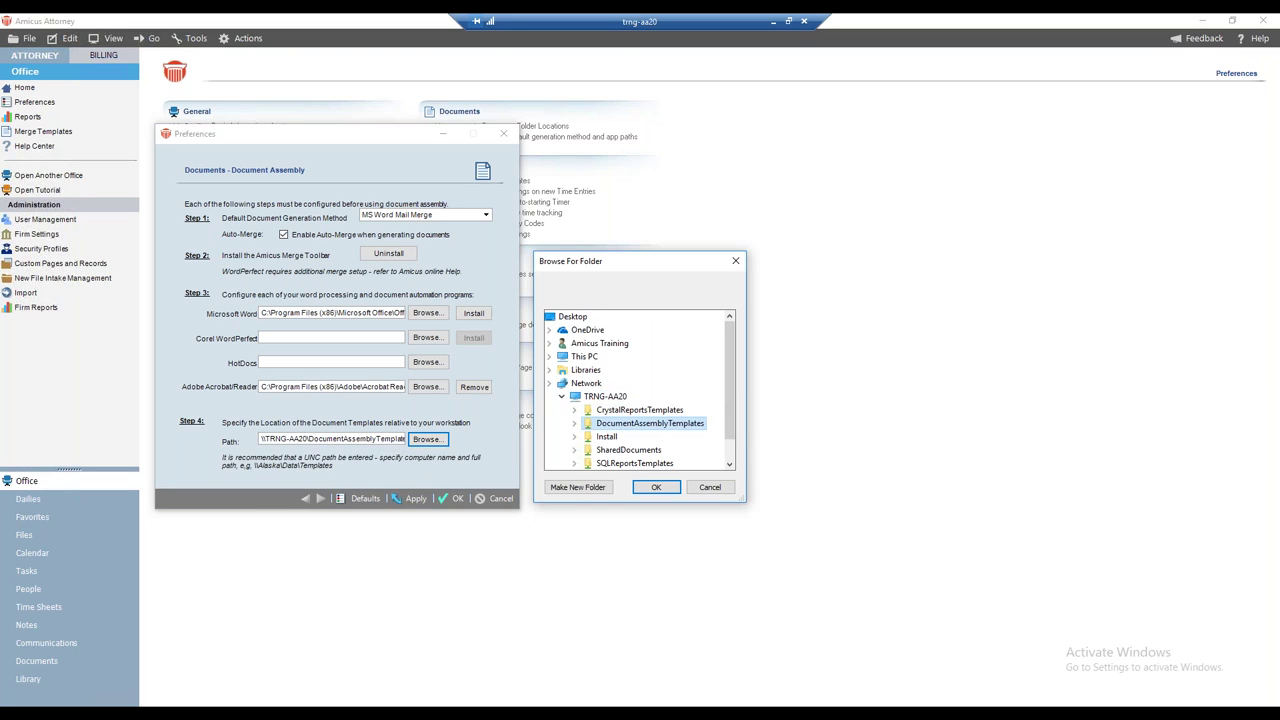
pyautogui.scroll(-5, 636, 407)
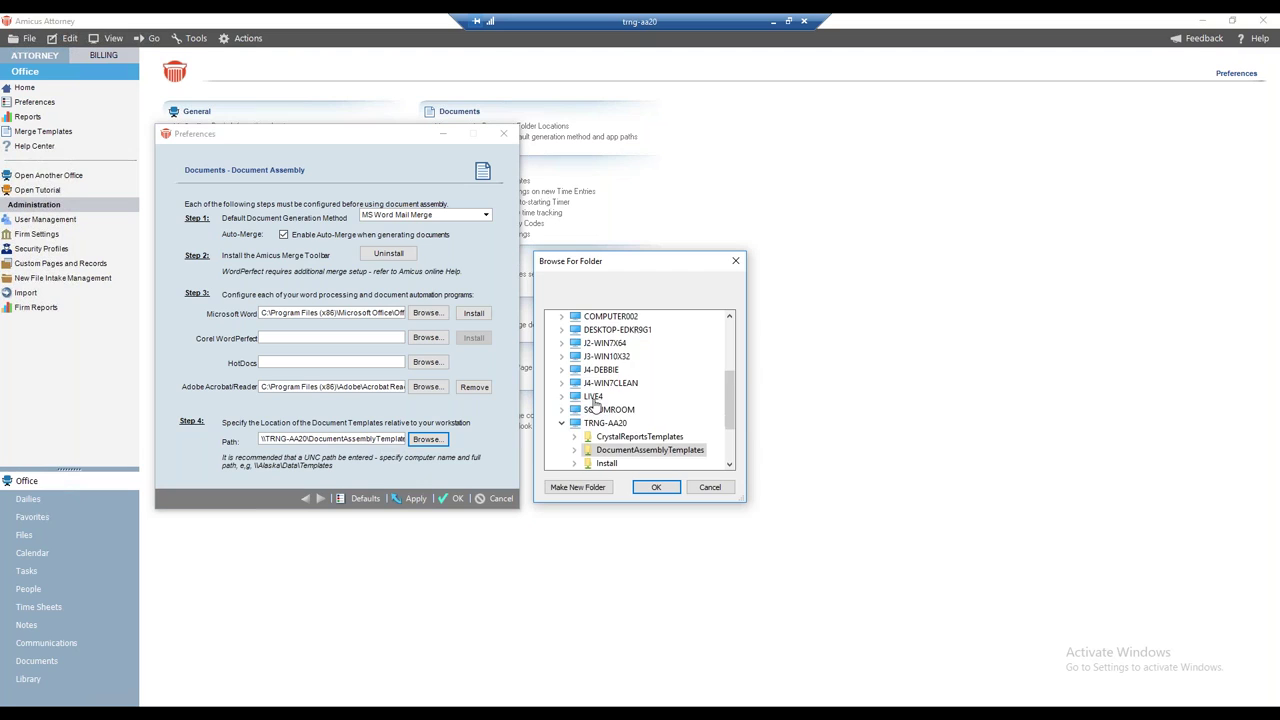
pyautogui.click(650, 370)
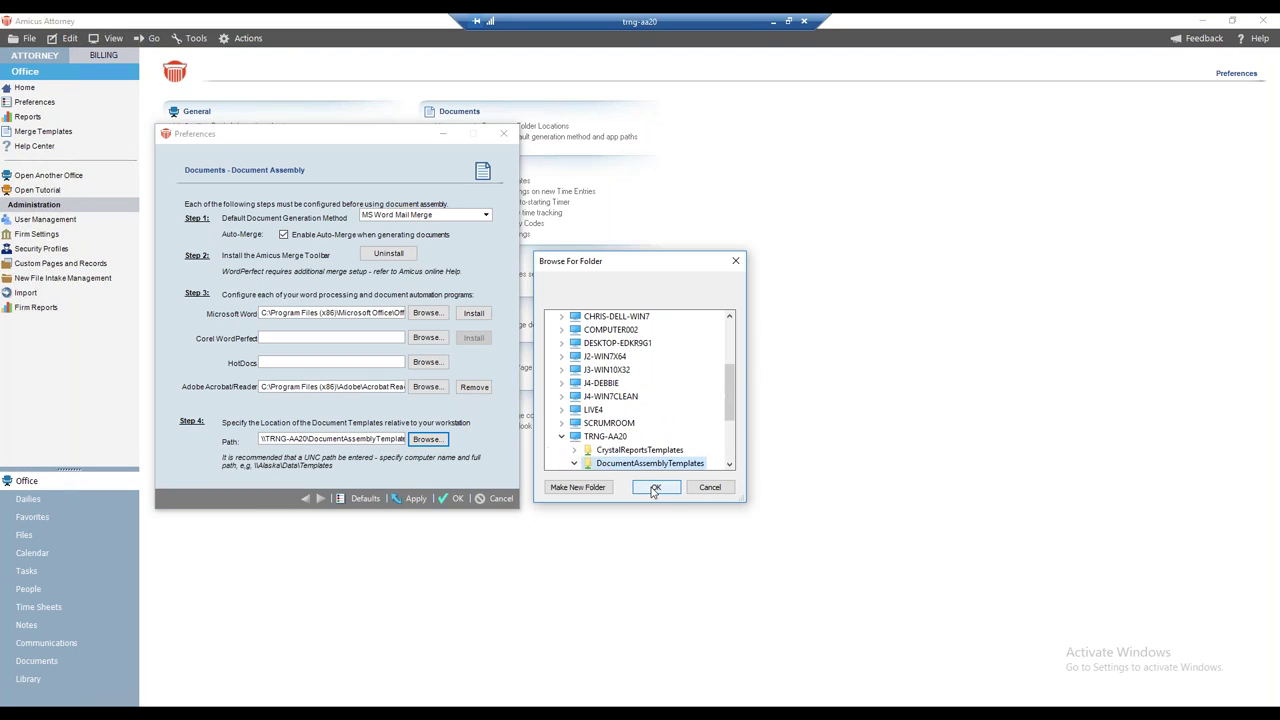
pyautogui.click(656, 488)
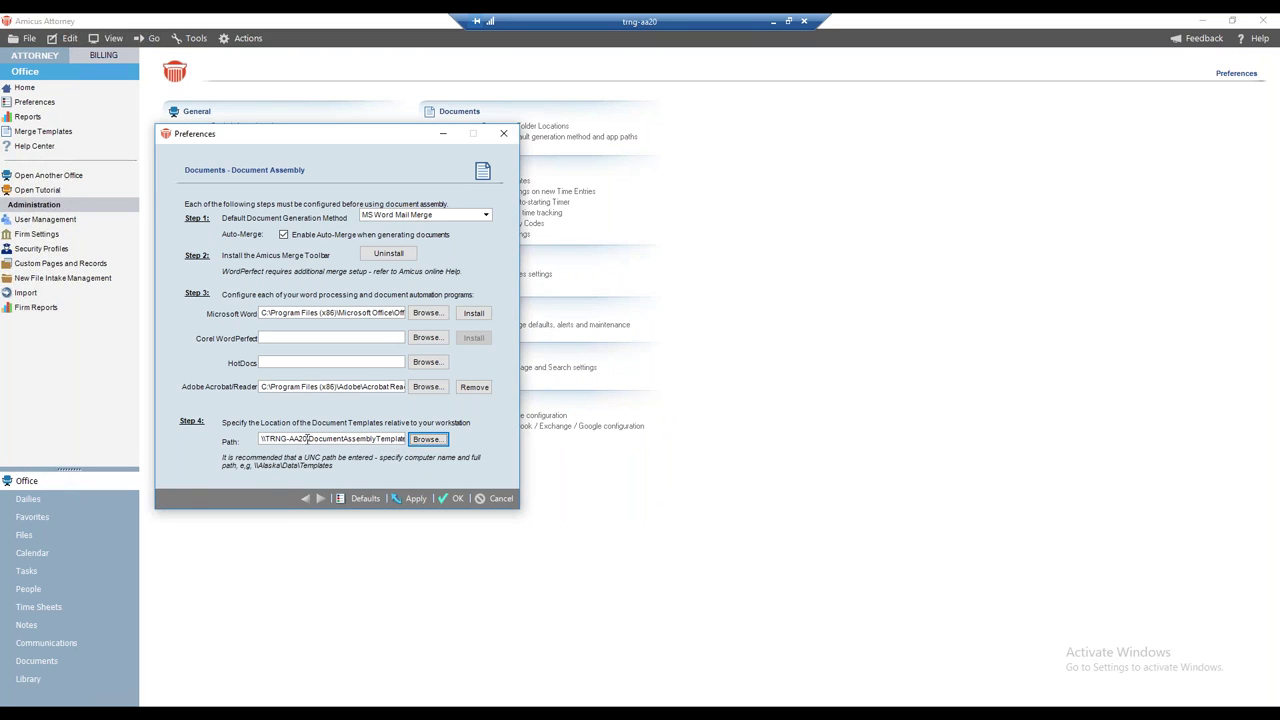
pyautogui.click(451, 498)
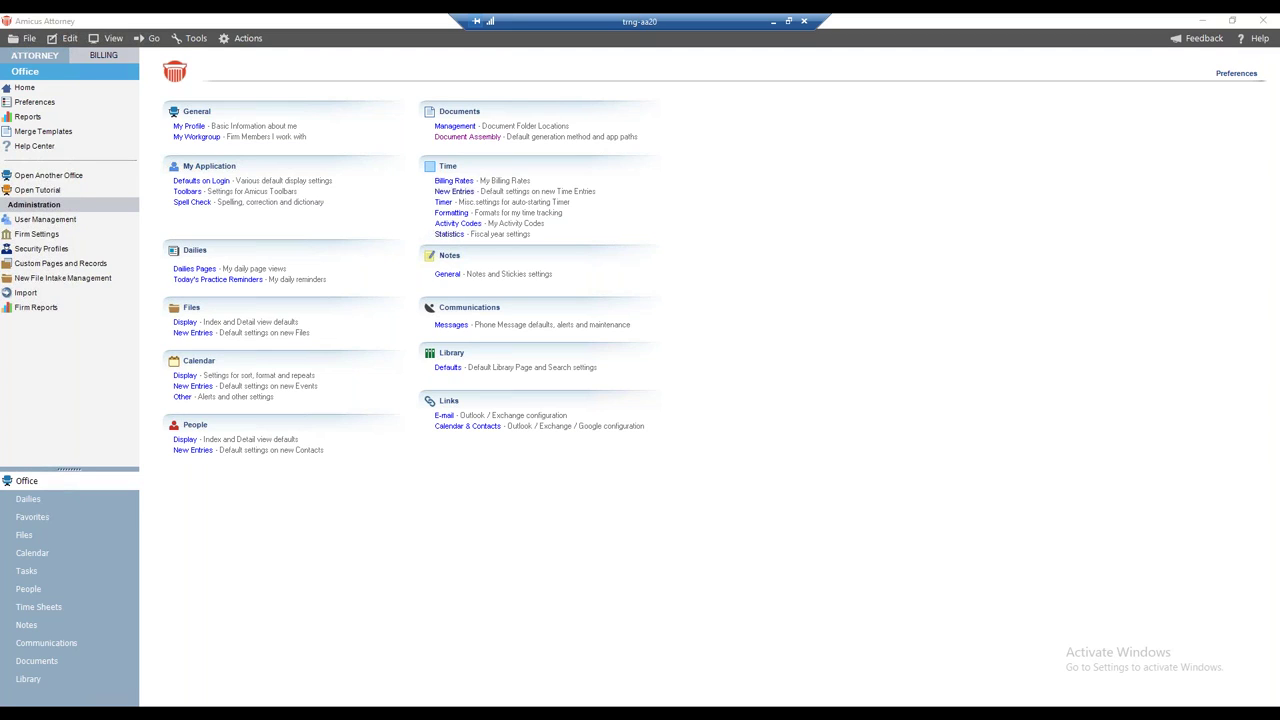
# Open the People list showing my contacts
pyautogui.click(19, 560)
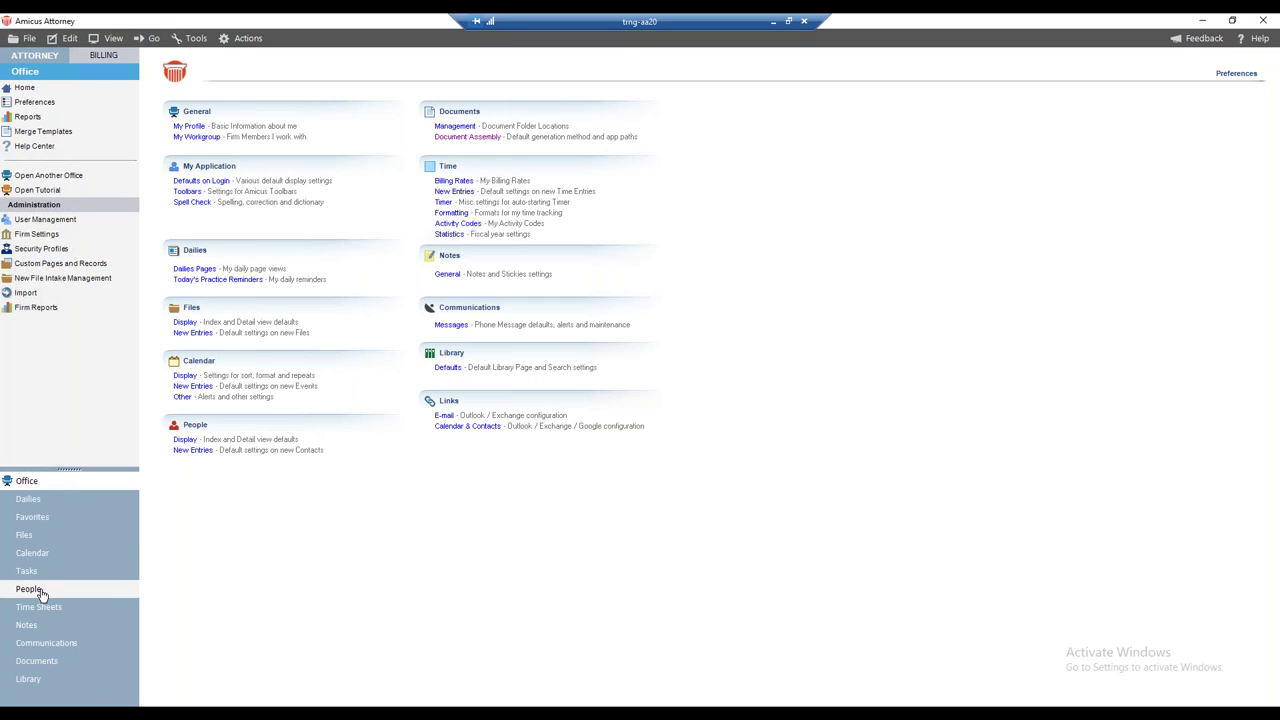
pyautogui.click(30, 589)
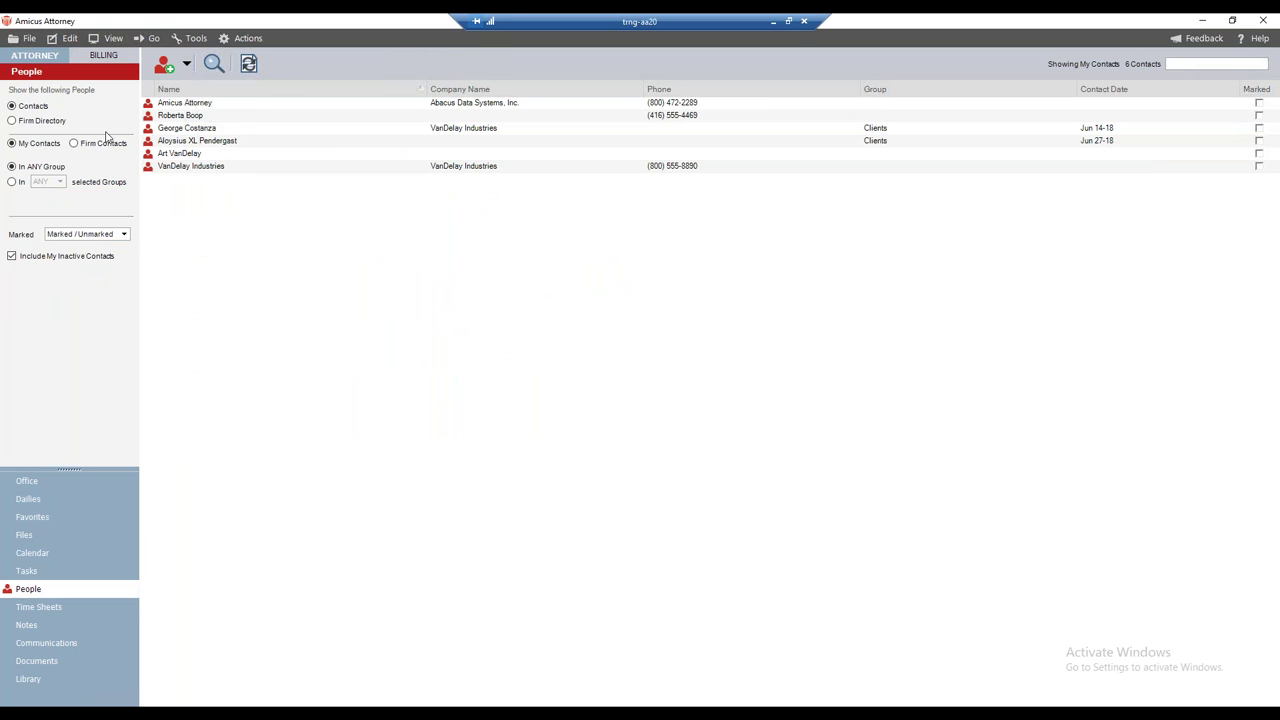
pyautogui.click(153, 40)
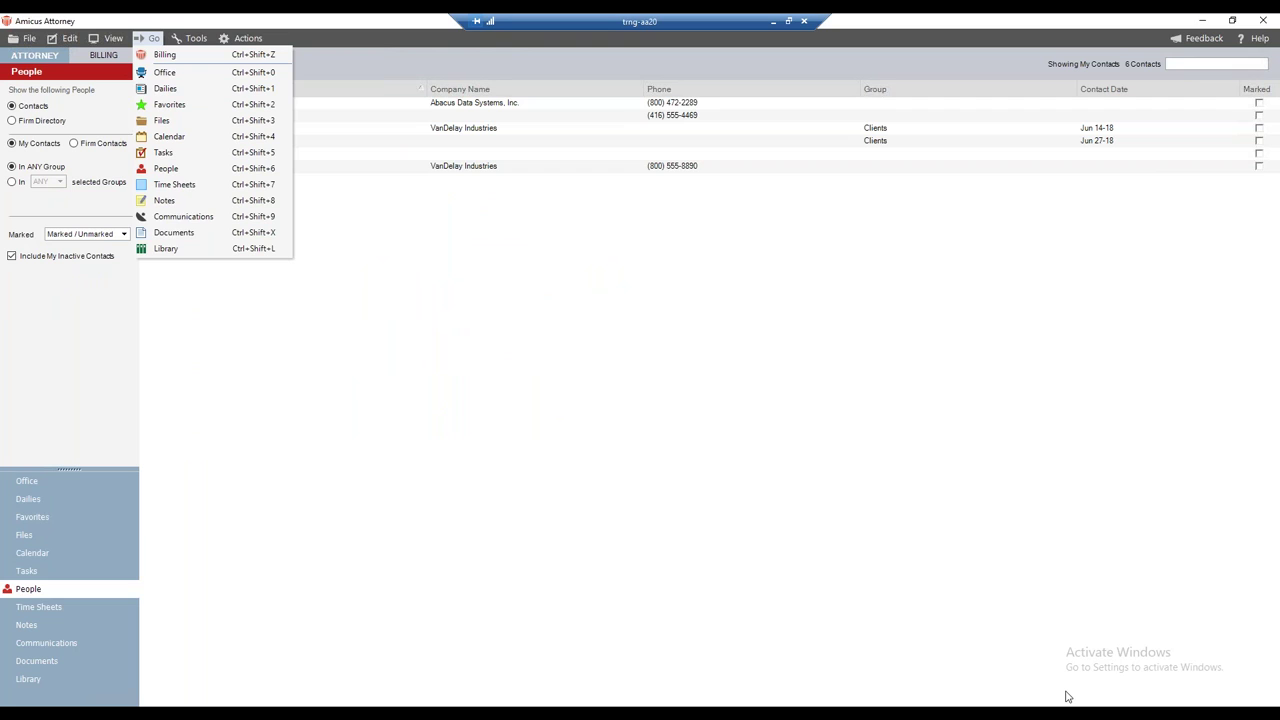
pyautogui.click(1112, 714)
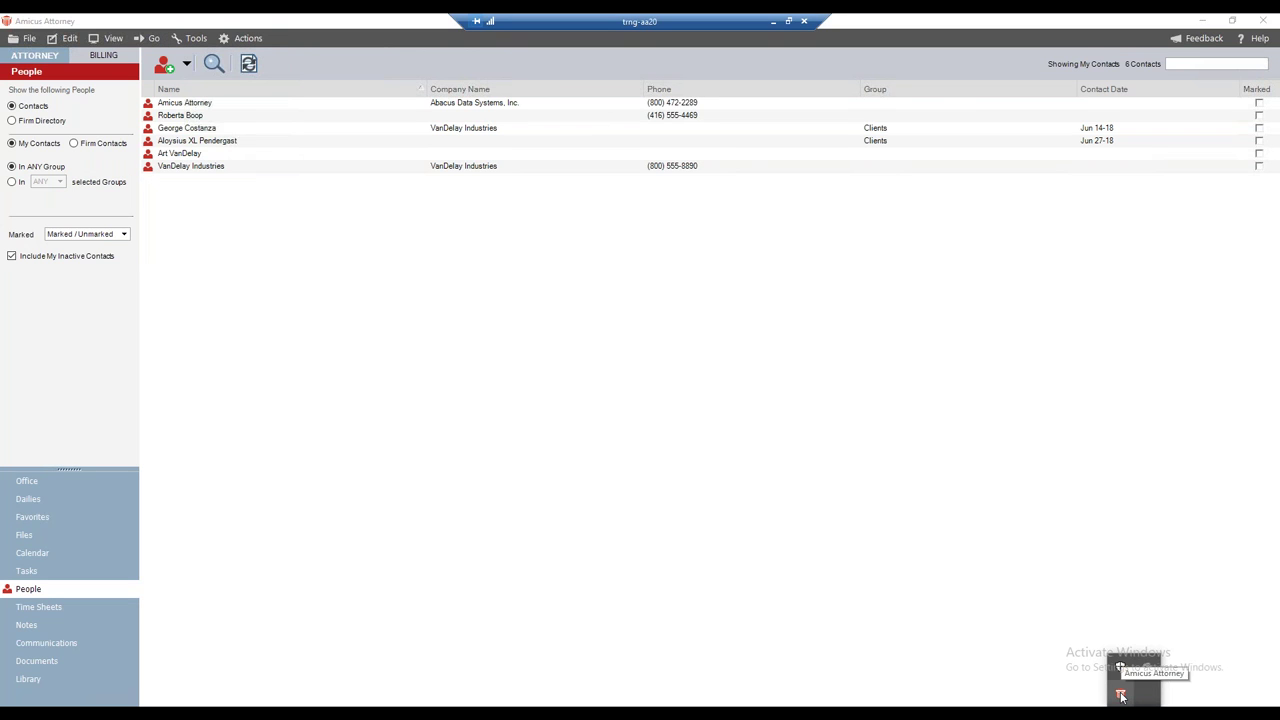
pyautogui.rightClick(1120, 693)
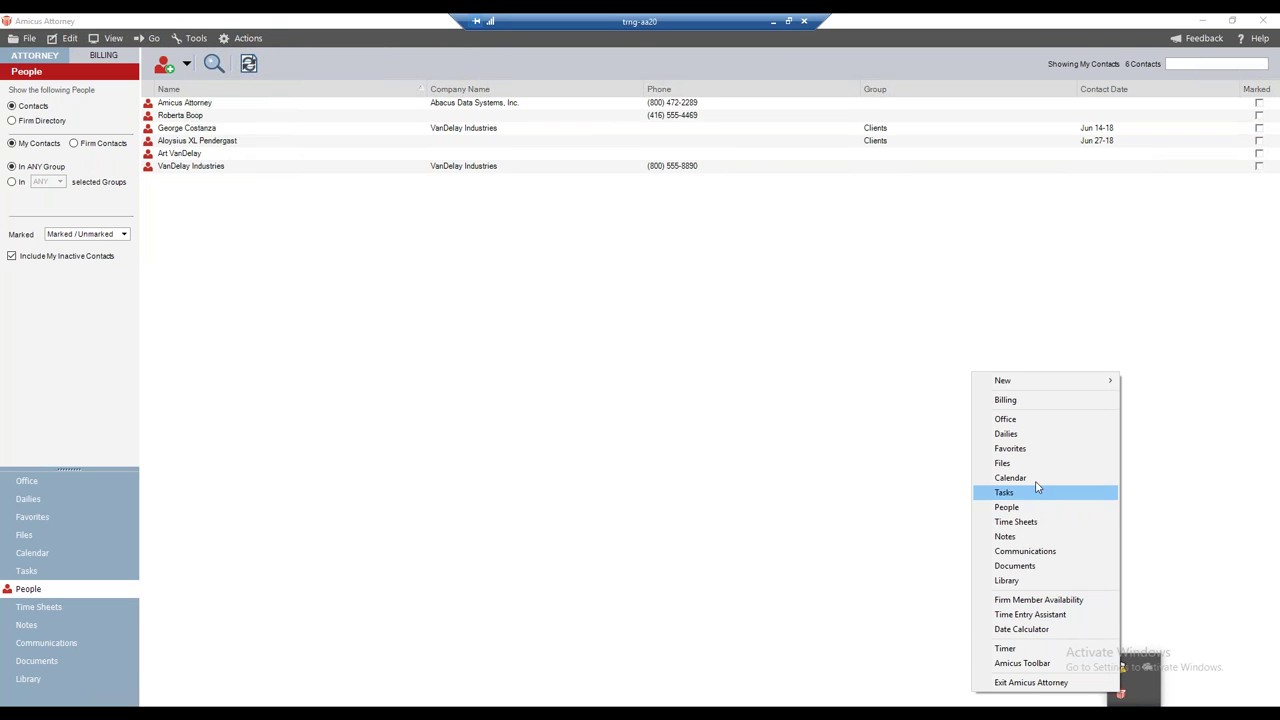
pyautogui.click(335, 280)
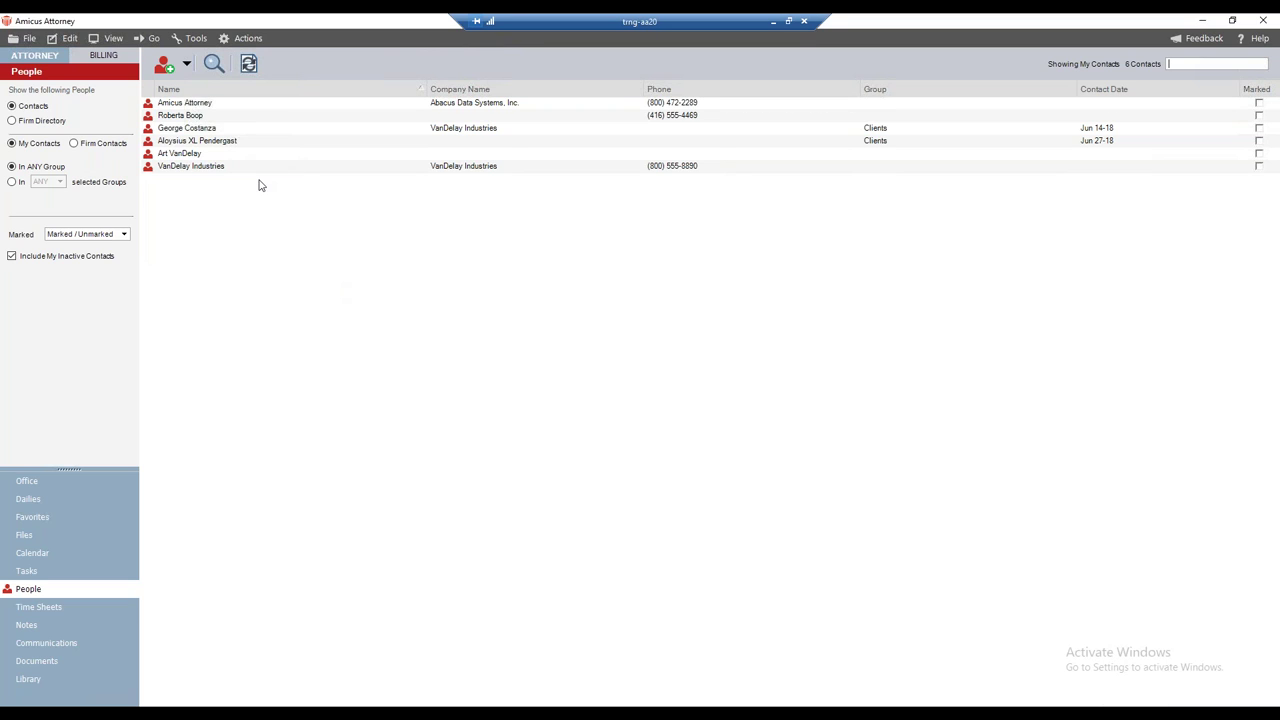
# Start generating a document for only the client contact who works at VanDelay Industries
pyautogui.click(207, 131)
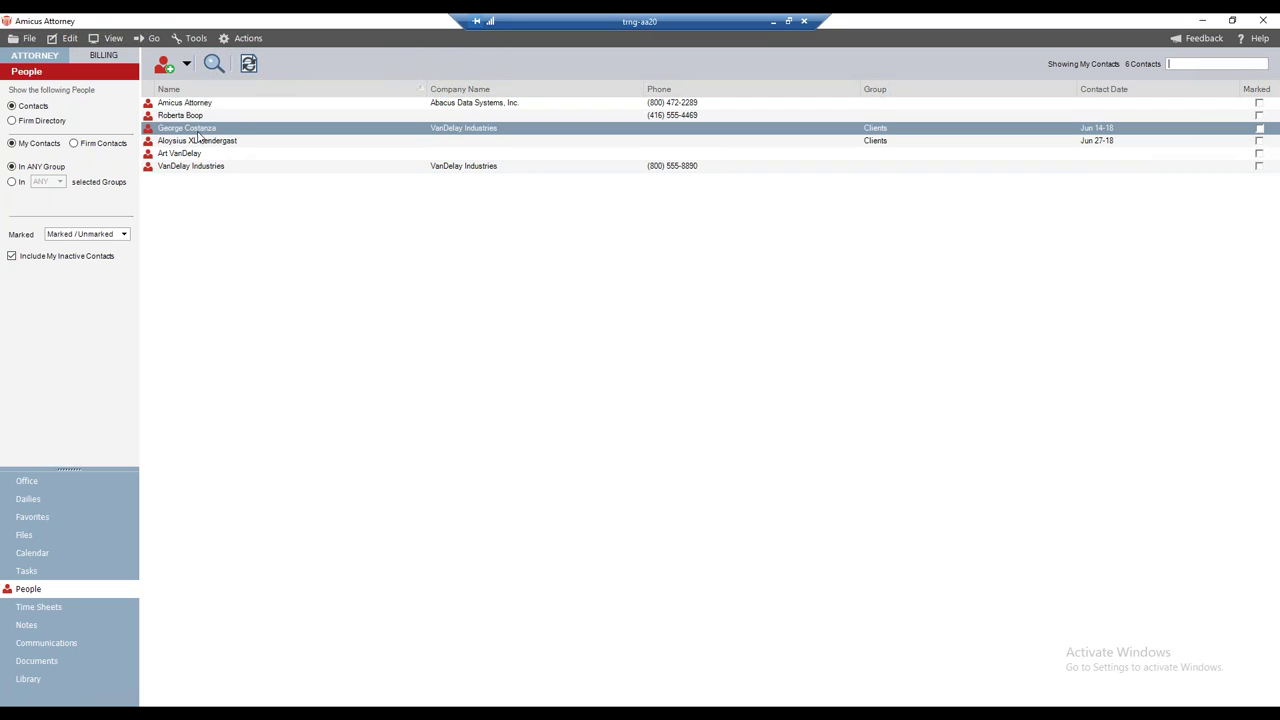
pyautogui.click(246, 41)
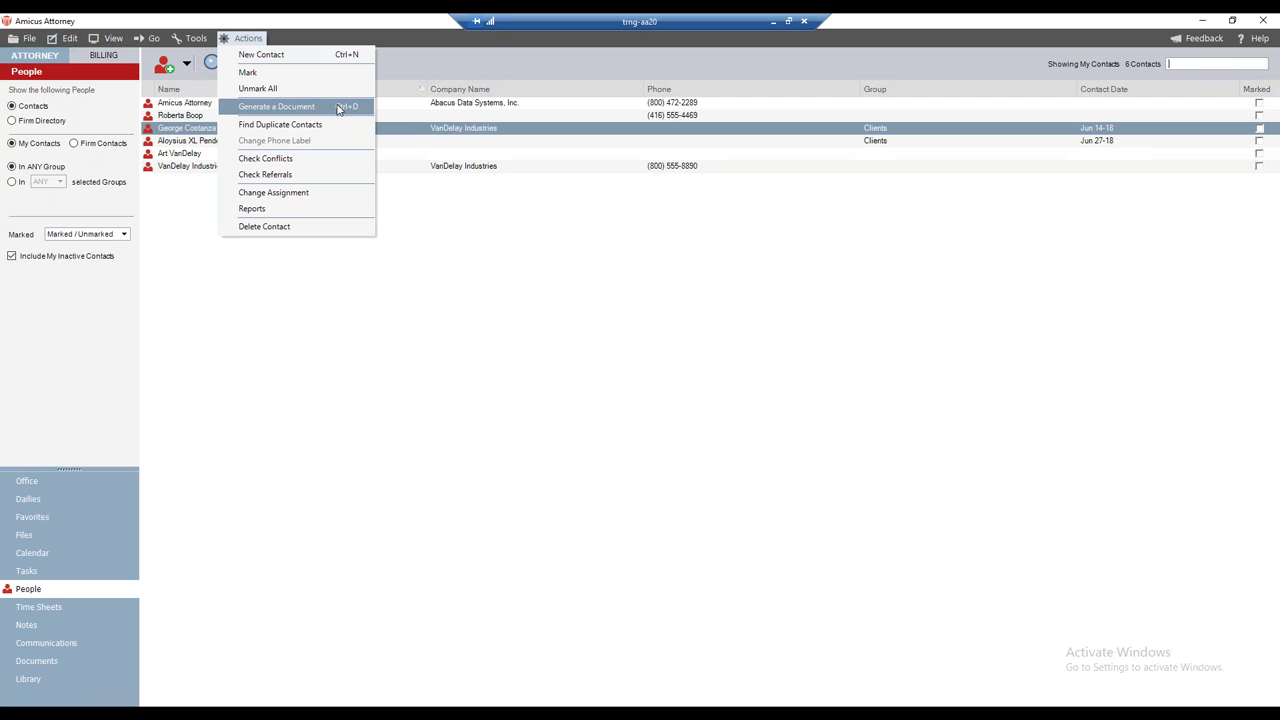
pyautogui.click(316, 40)
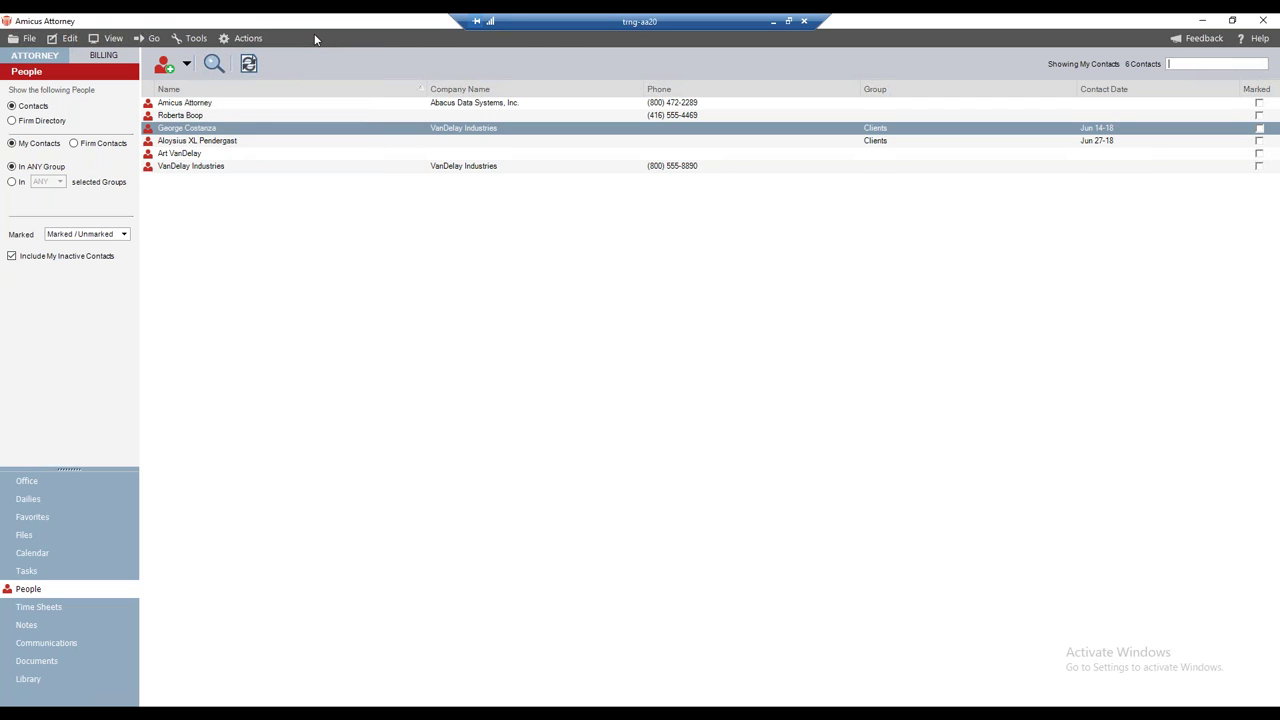
pyautogui.rightClick(185, 133)
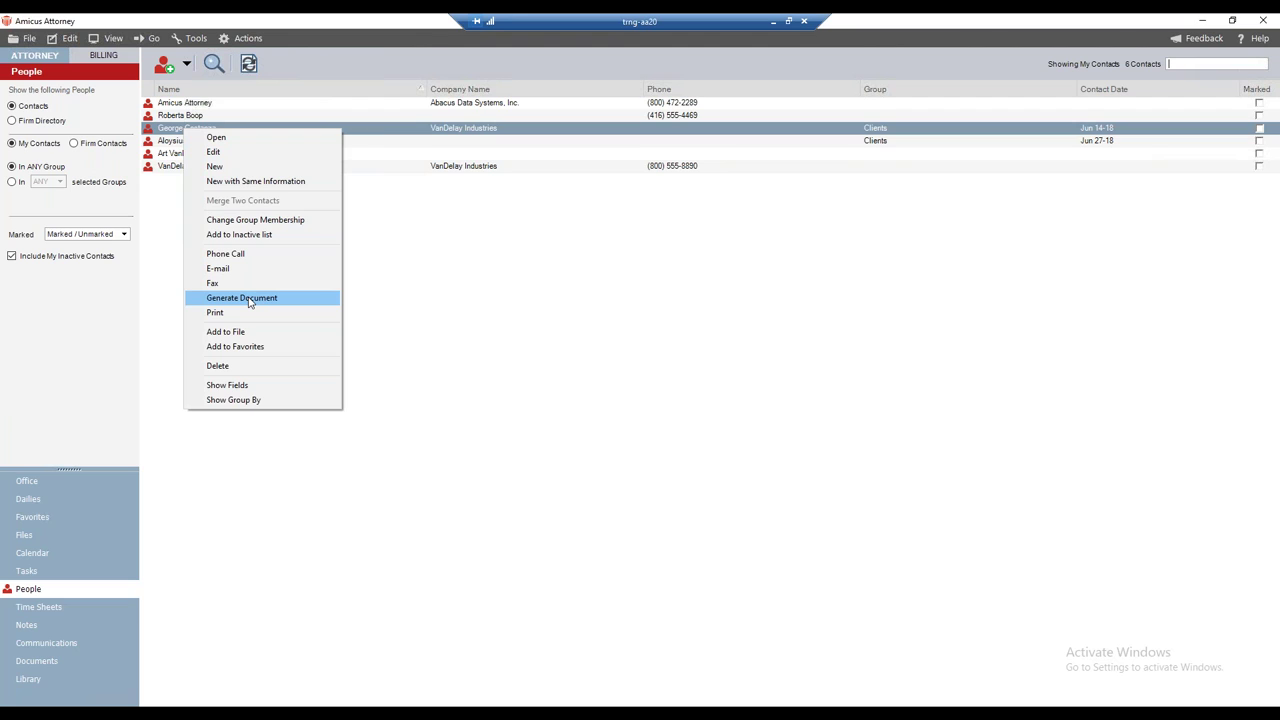
pyautogui.click(372, 283)
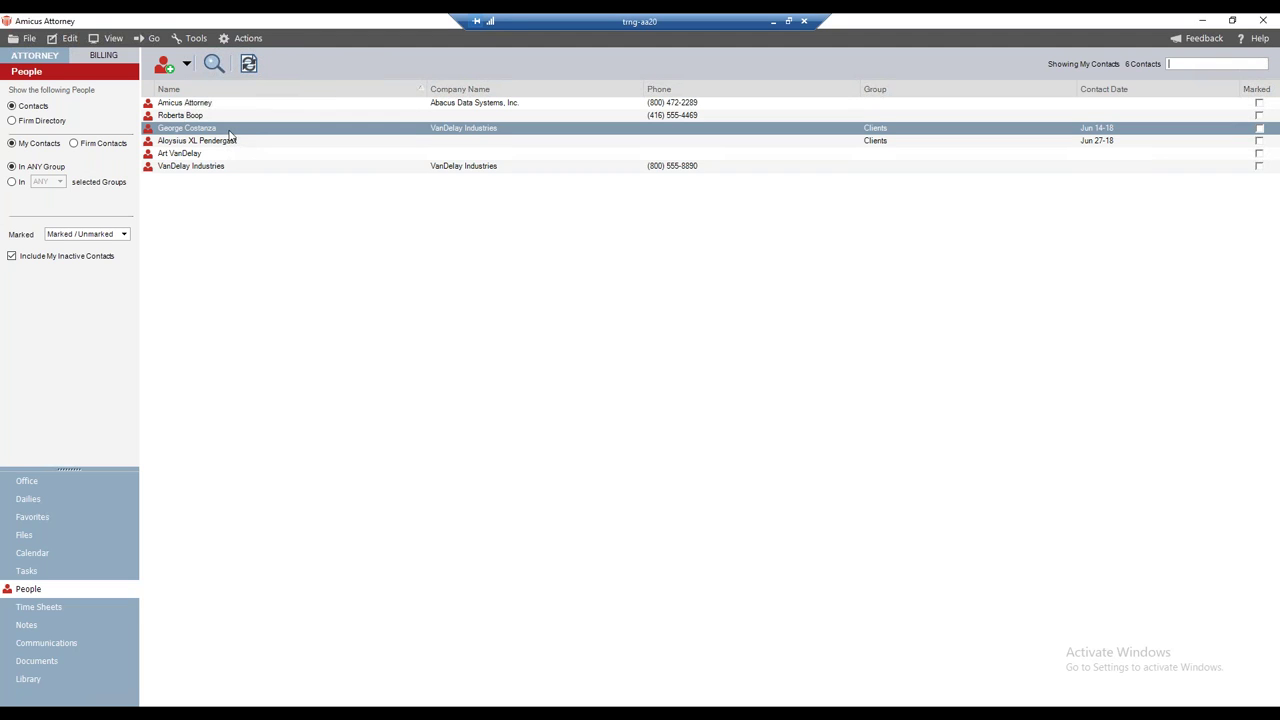
pyautogui.click(248, 66)
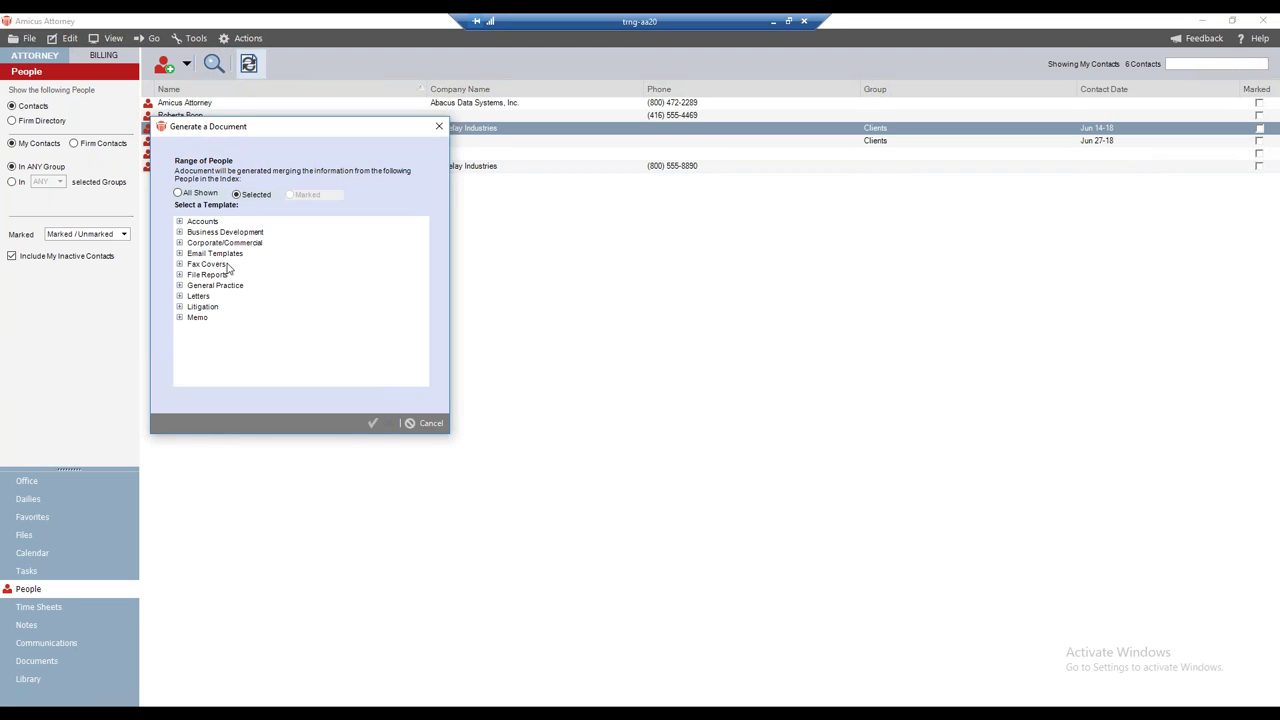
# Choose the Blank Letter (Word) template from the Letters category for the selected contact
pyautogui.click(180, 298)
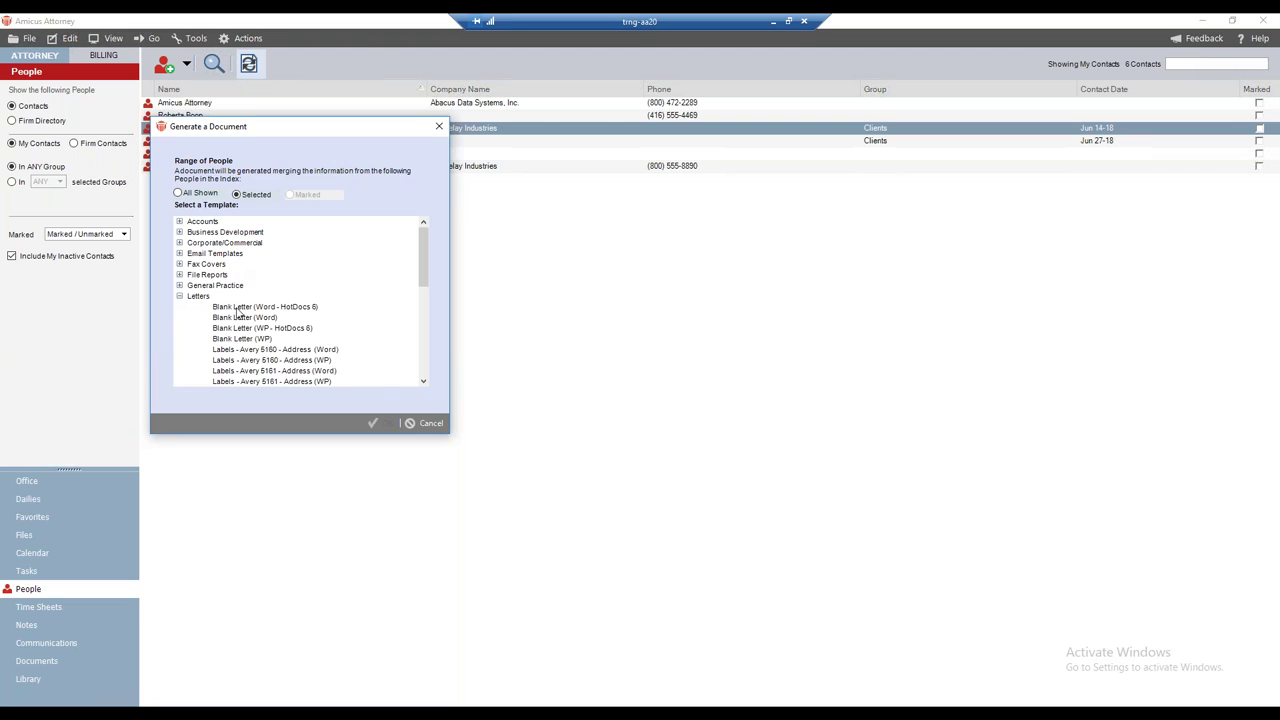
pyautogui.click(241, 318)
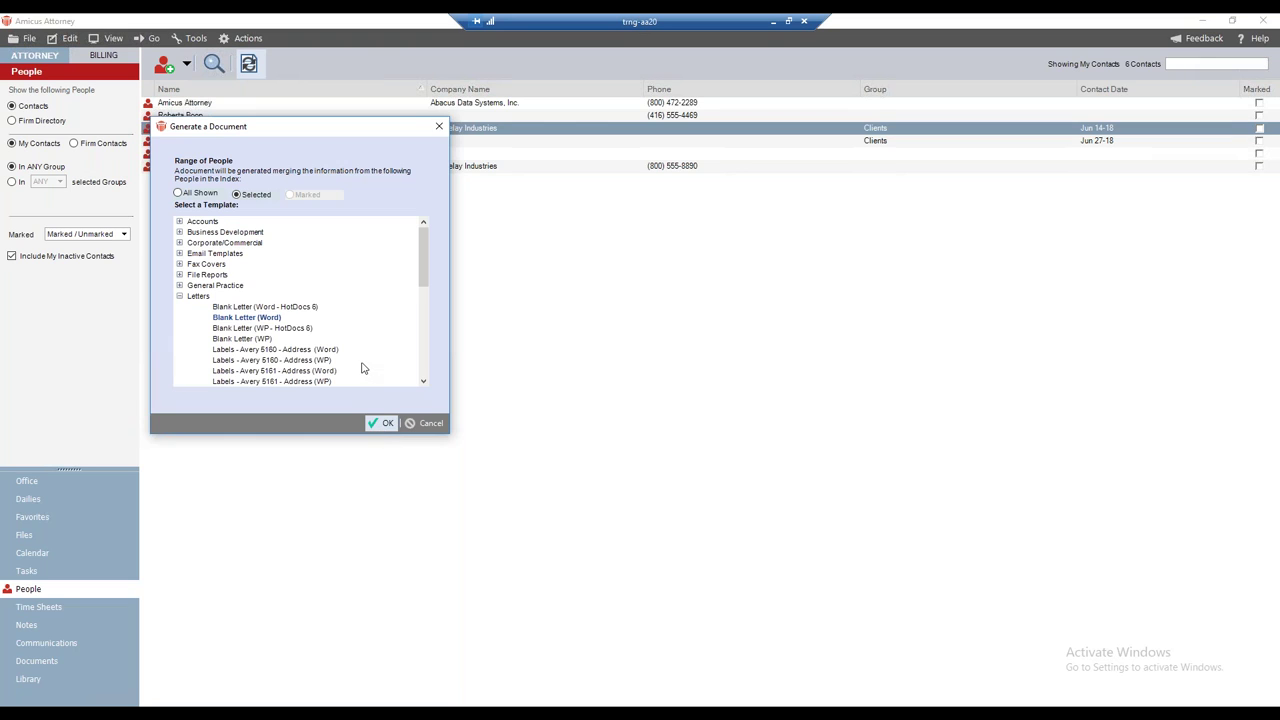
pyautogui.press('Return')
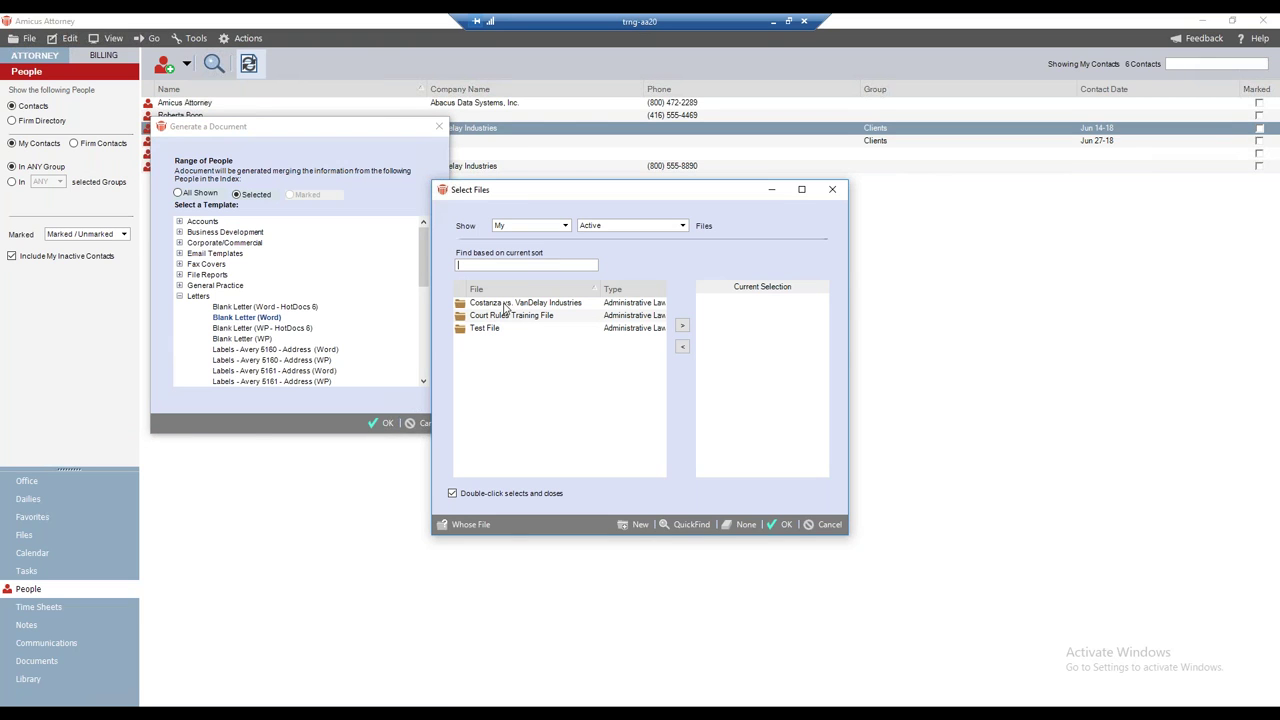
# Associate the letter with the client's matter file against VanDelay Industries and generate it in Word
pyautogui.click(505, 308)
pyautogui.click(682, 325)
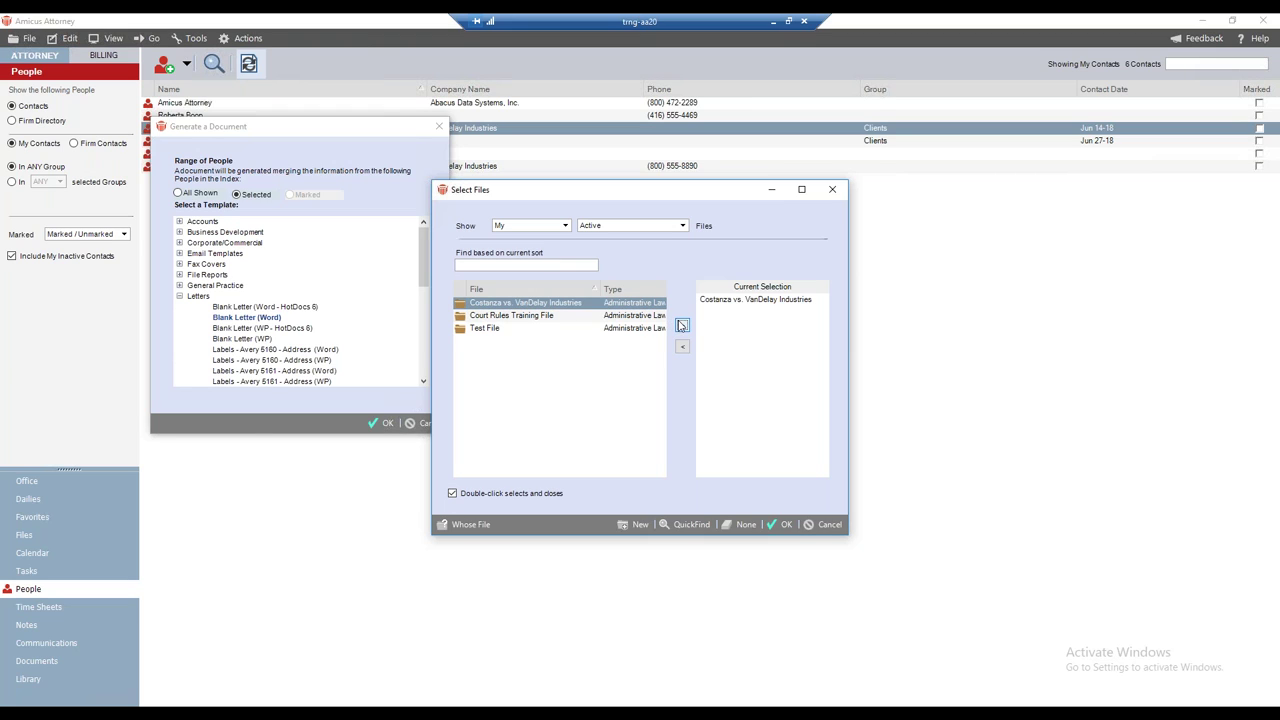
pyautogui.click(785, 525)
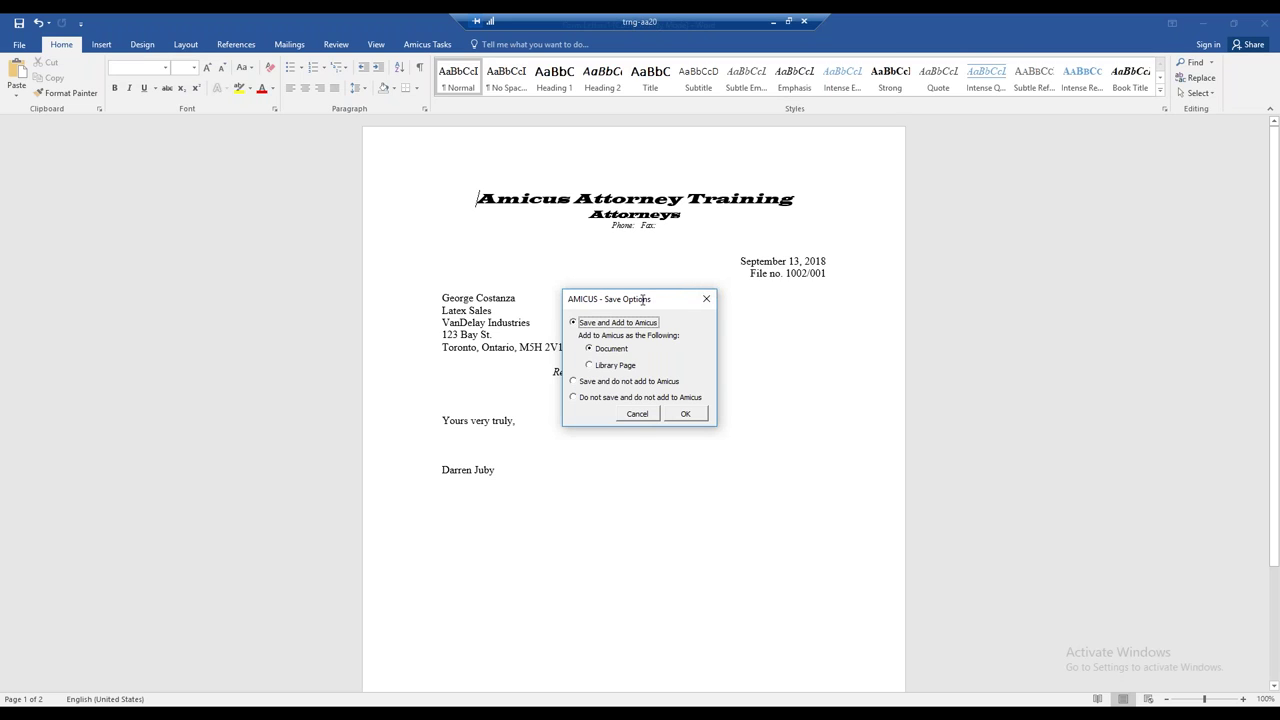
# Move the Save Options dialog clear of the generated letter and examine the merged address block
pyautogui.moveTo(642, 298); pyautogui.dragTo(877, 313)
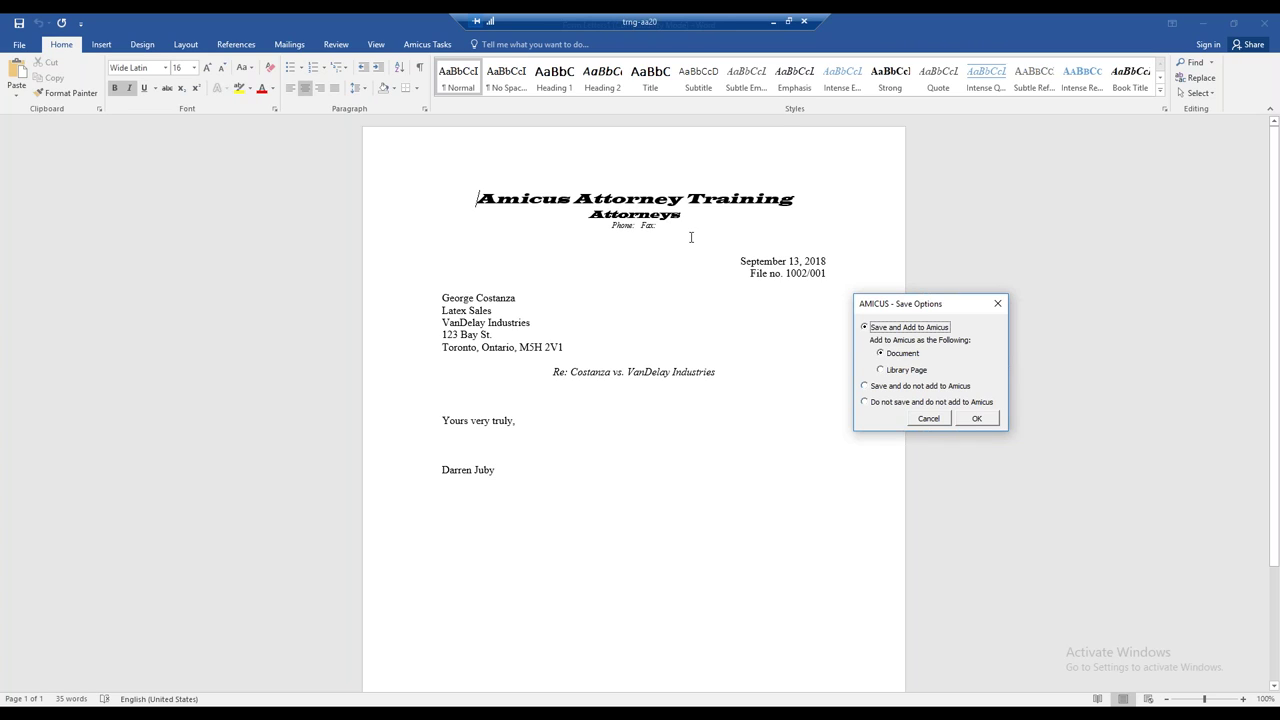
pyautogui.click(745, 261)
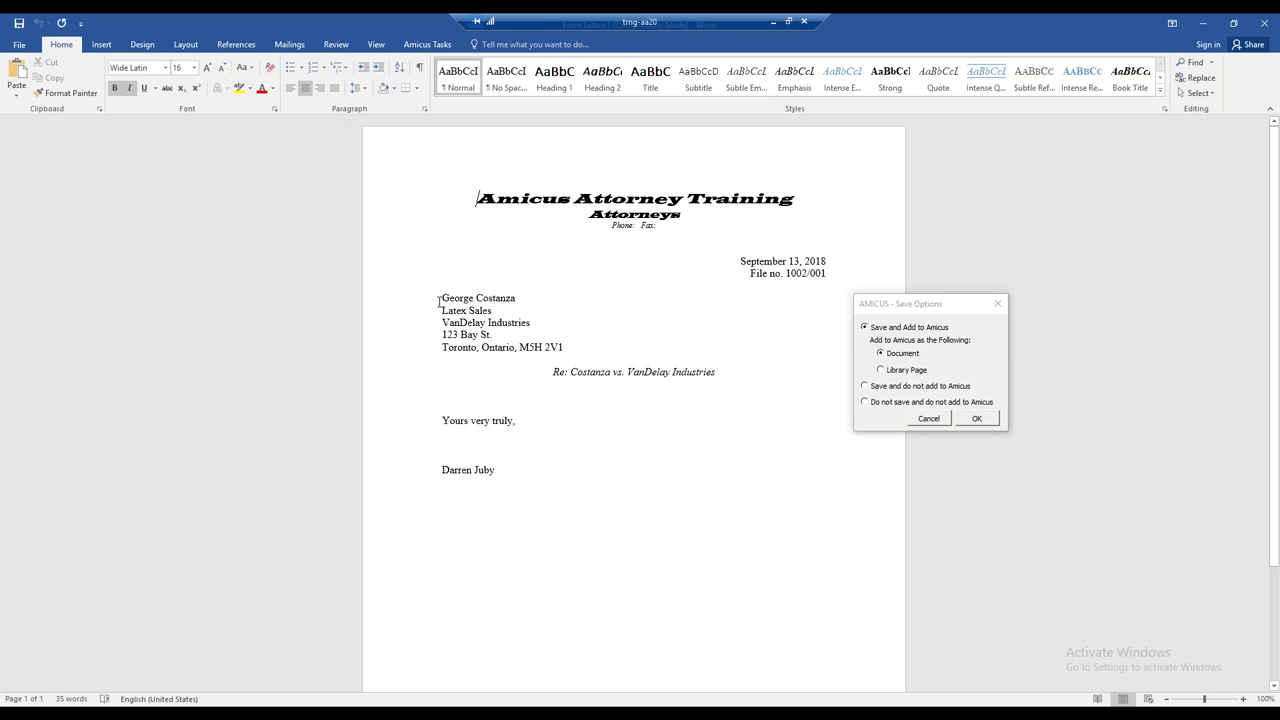
pyautogui.moveTo(442, 298); pyautogui.dragTo(566, 347)
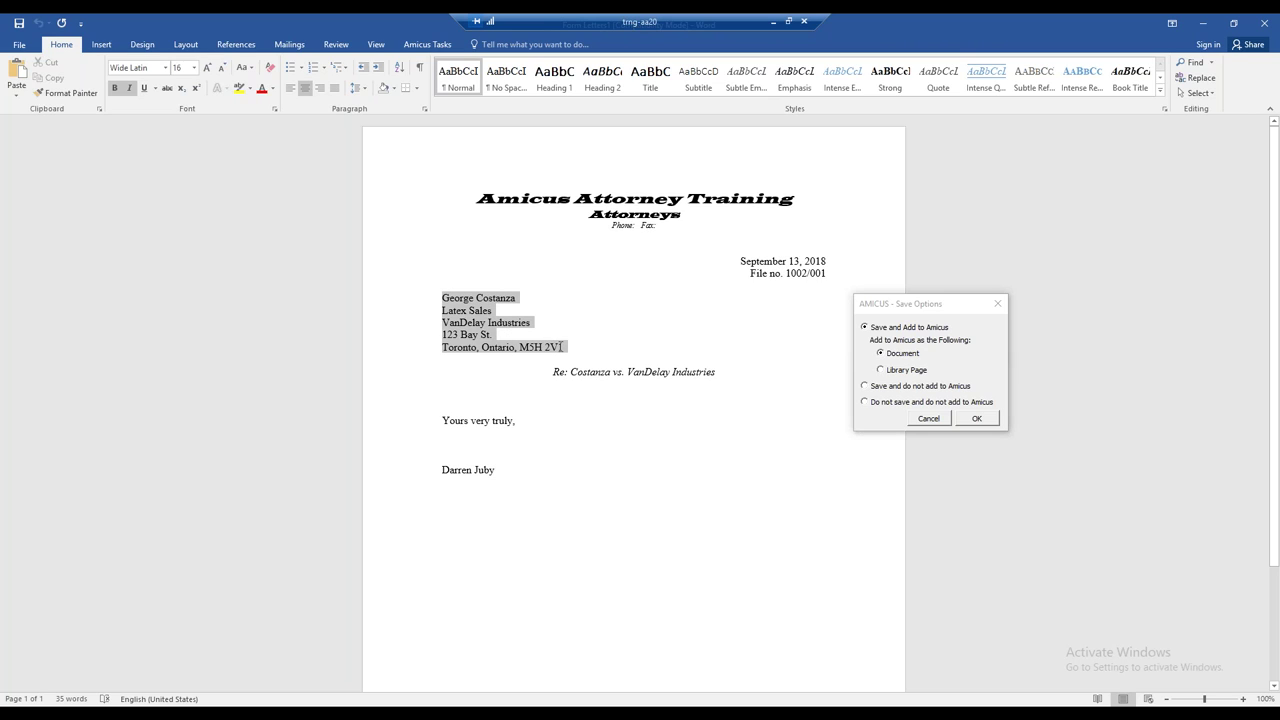
# Add three lines of placeholder body text above the closing: Sdfdjskfjdsklfjdsfjsdfj, Kljflkjsdfljdsf and jkaldjfkldsjf
pyautogui.click(470, 400)
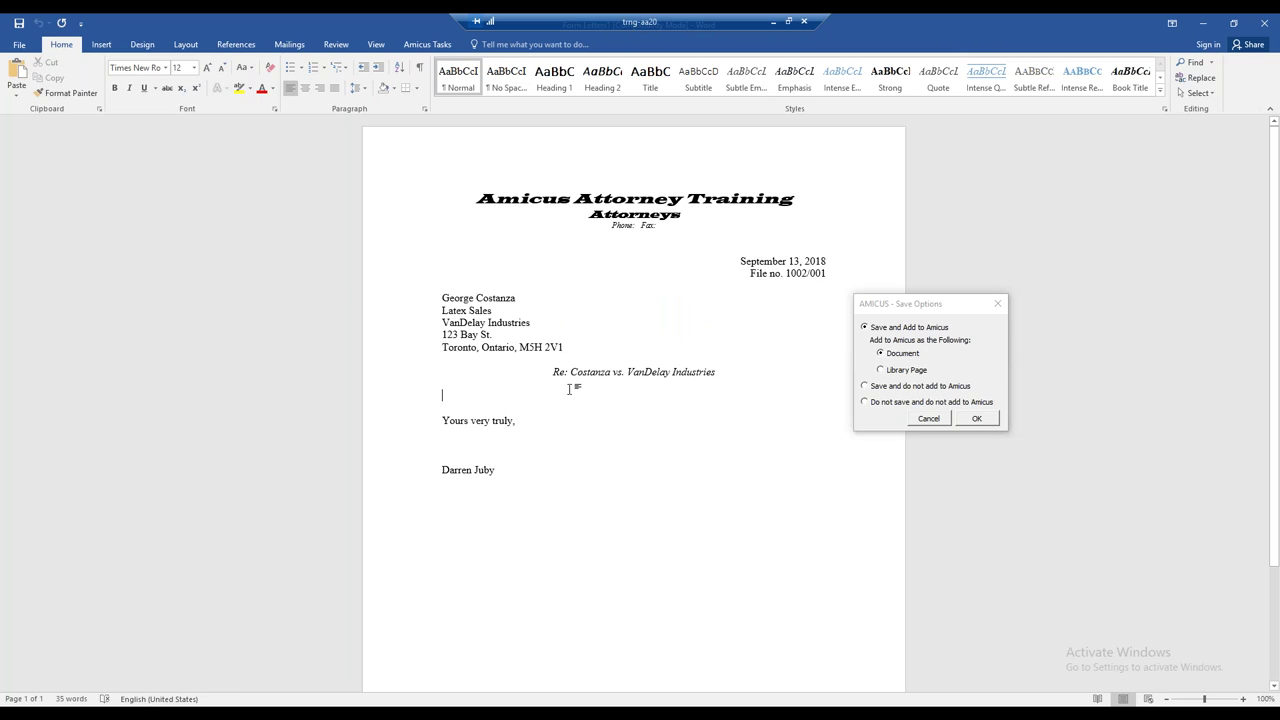
pyautogui.write('Sdfdjskfjdsklfjdsfjsdfj')
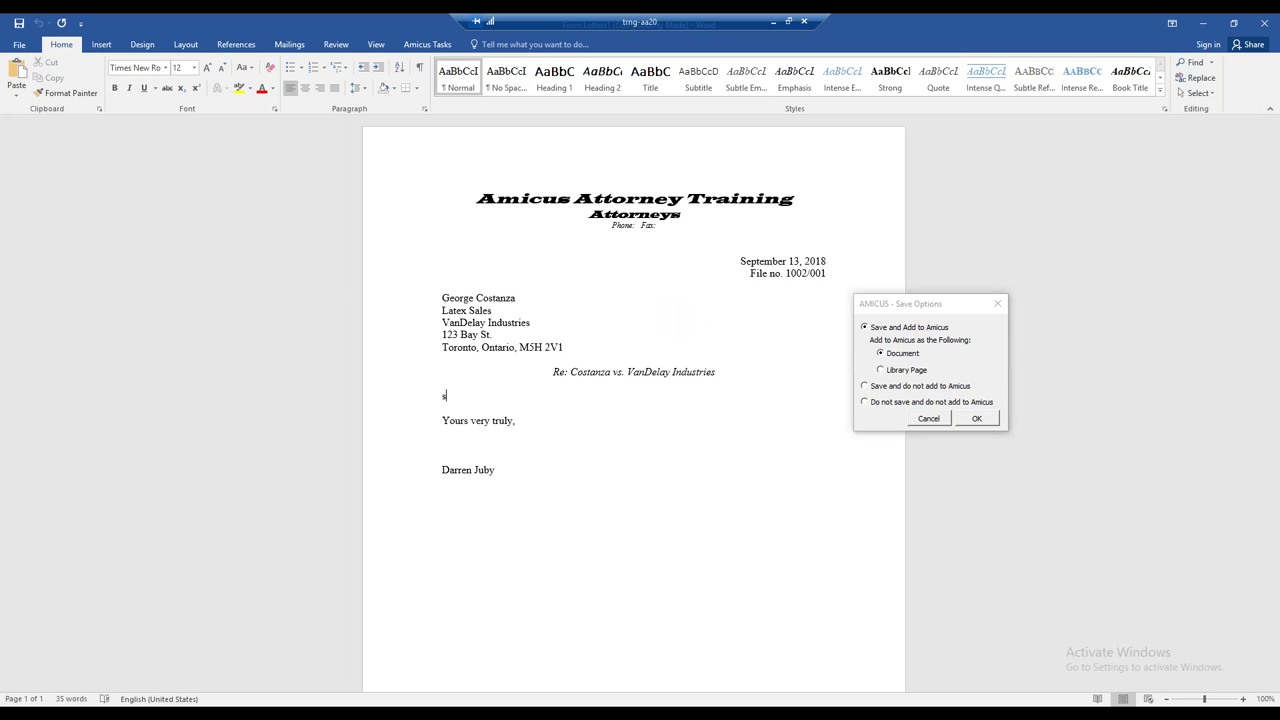
pyautogui.press('Return')
pyautogui.write('kljflkjsdfljdsf')
pyautogui.press('Return')
pyautogui.write('jkaldjfkldsjf')
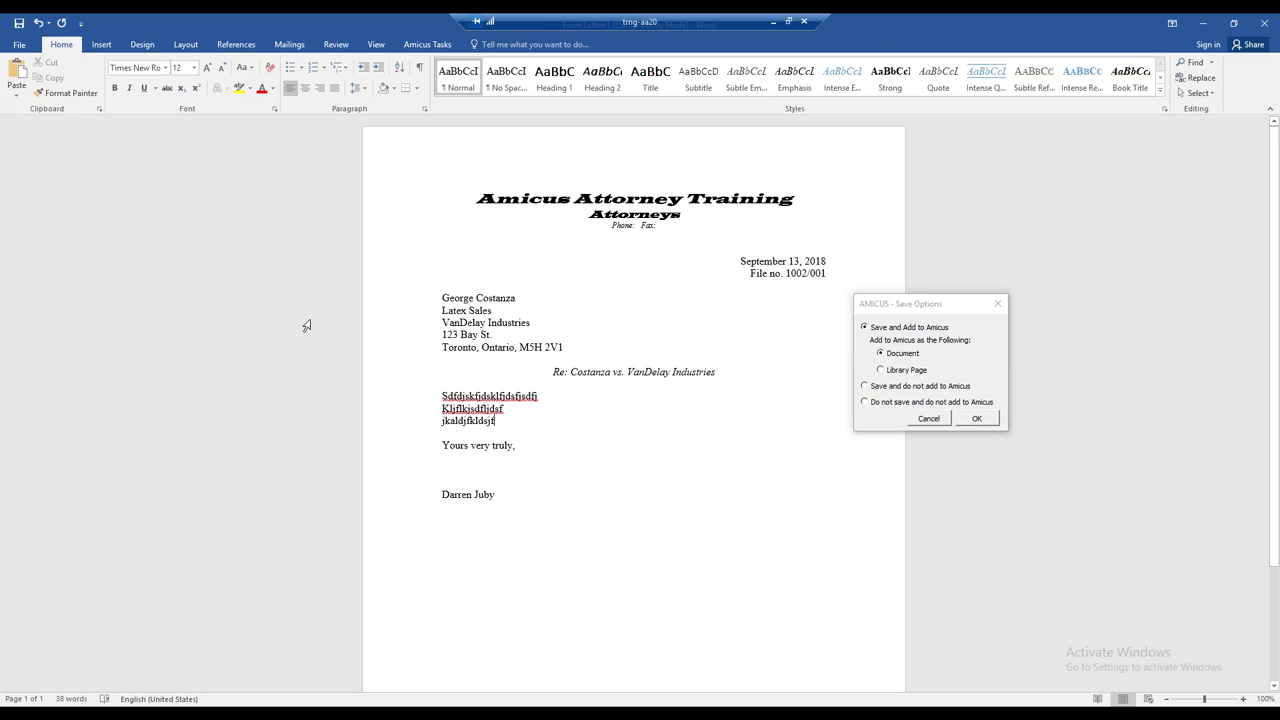
# Choose to save the letter and add it to Amicus as a Document
pyautogui.moveTo(896, 309); pyautogui.dragTo(847, 307)
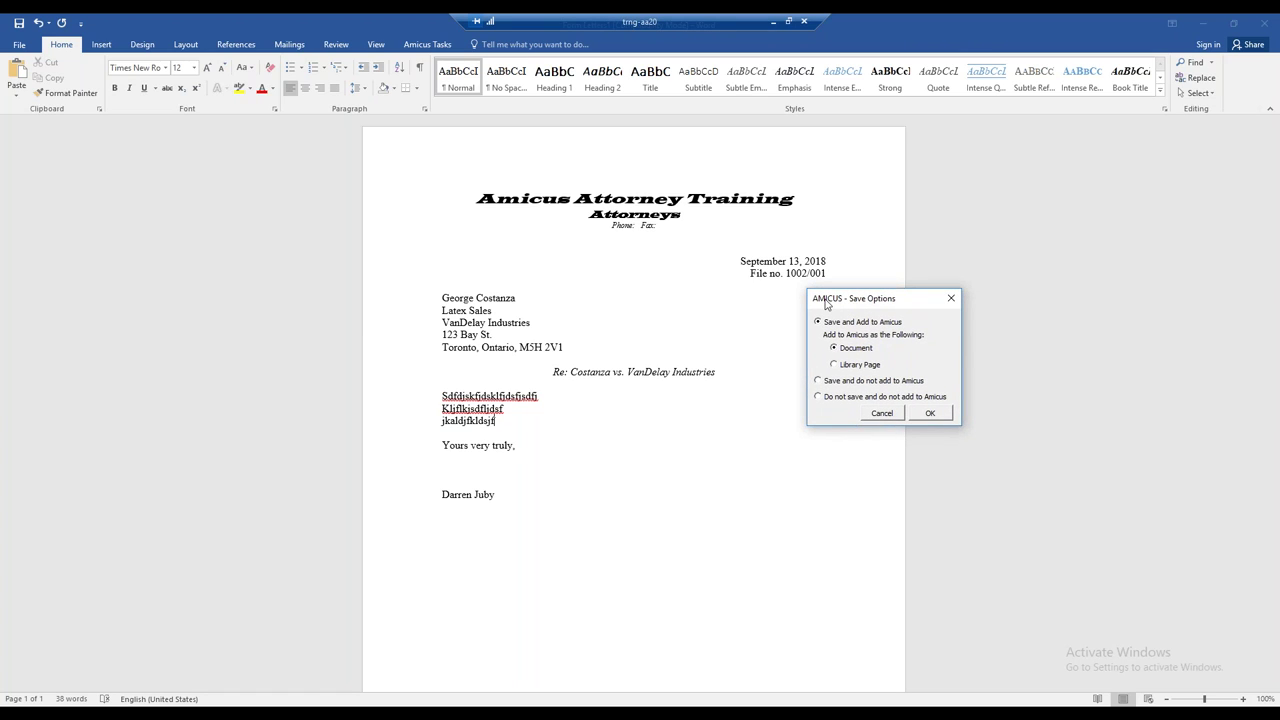
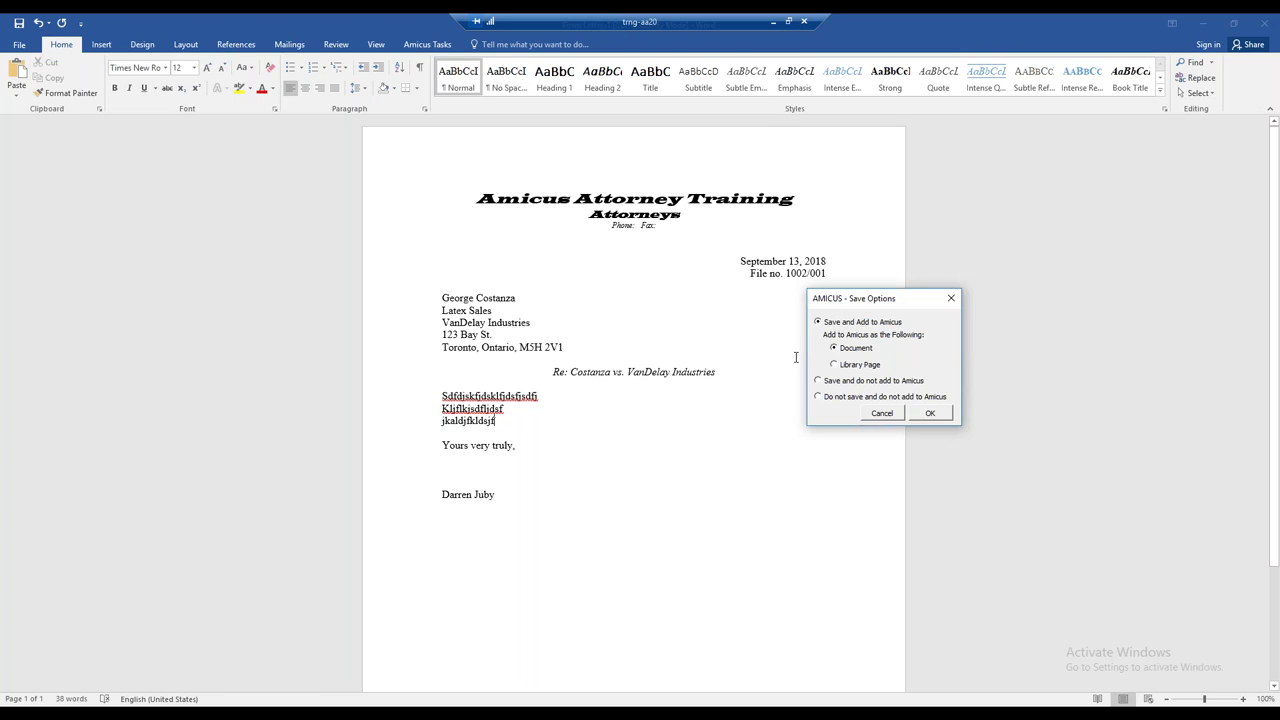
pyautogui.moveTo(878, 306); pyautogui.dragTo(707, 301)
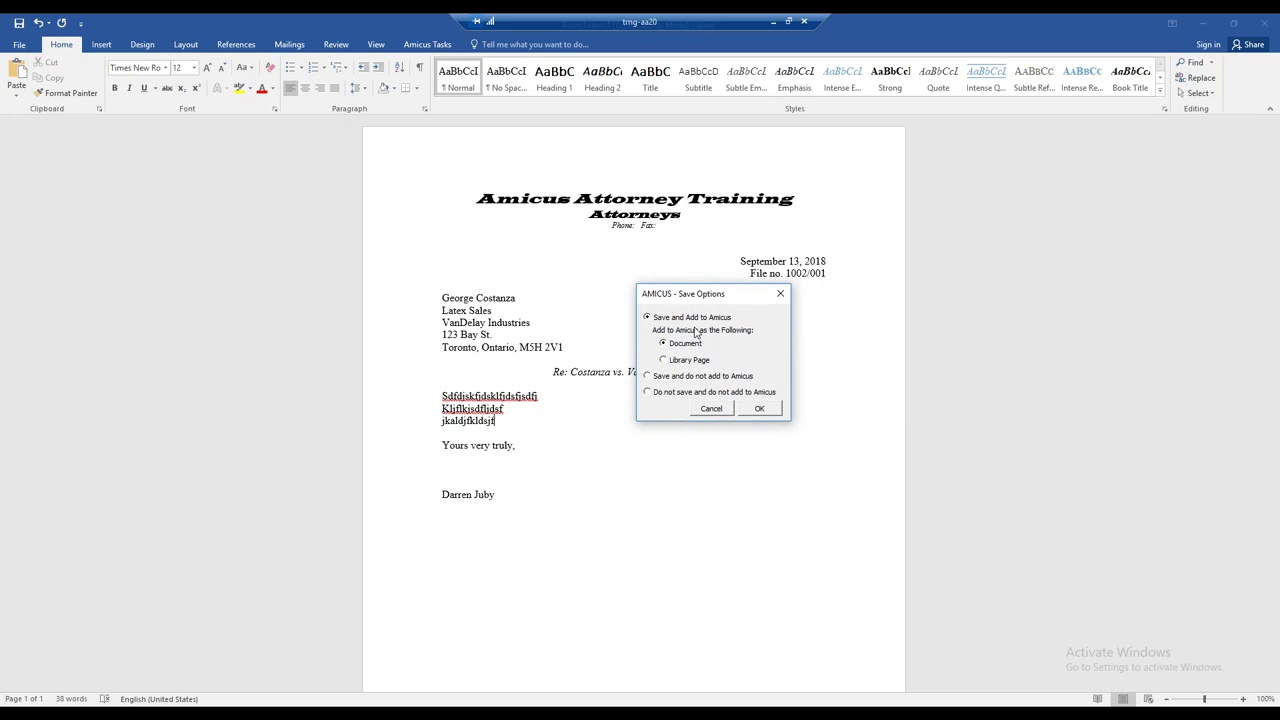
pyautogui.click(758, 409)
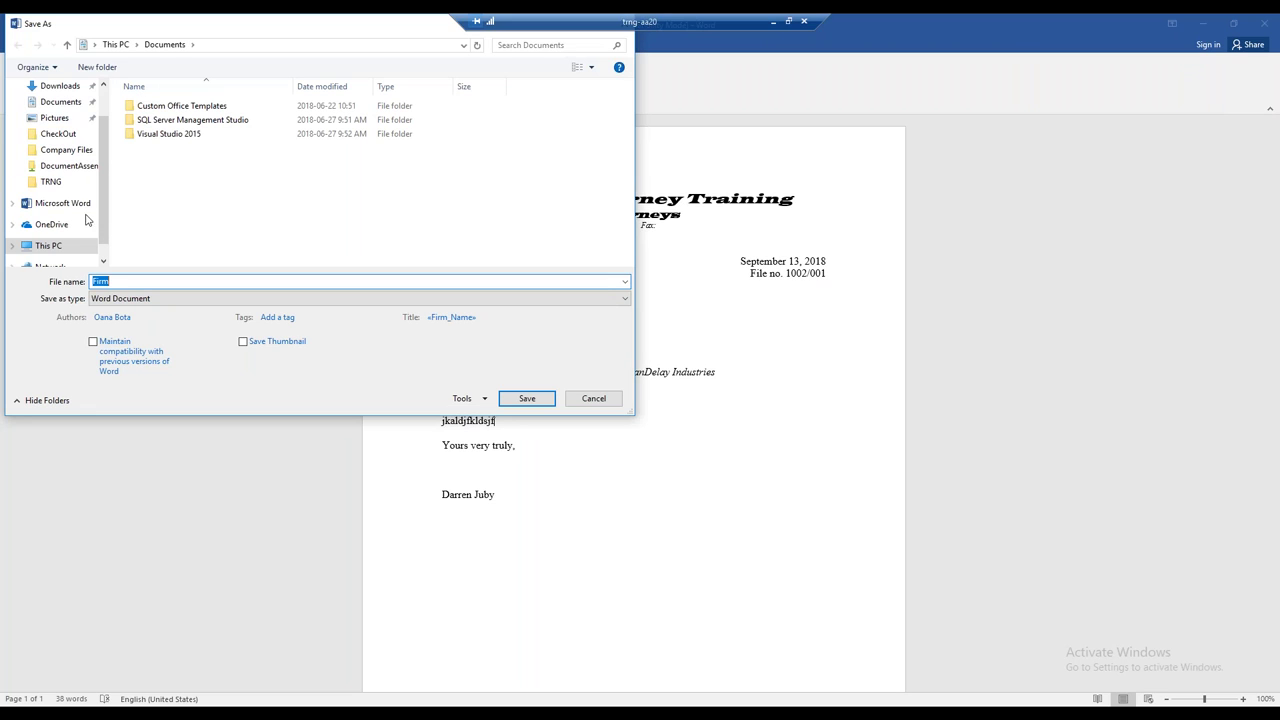
# Save the letter in the TRNG folder on drive C, named with the client's surname directly followed by Letter
pyautogui.click(60, 185)
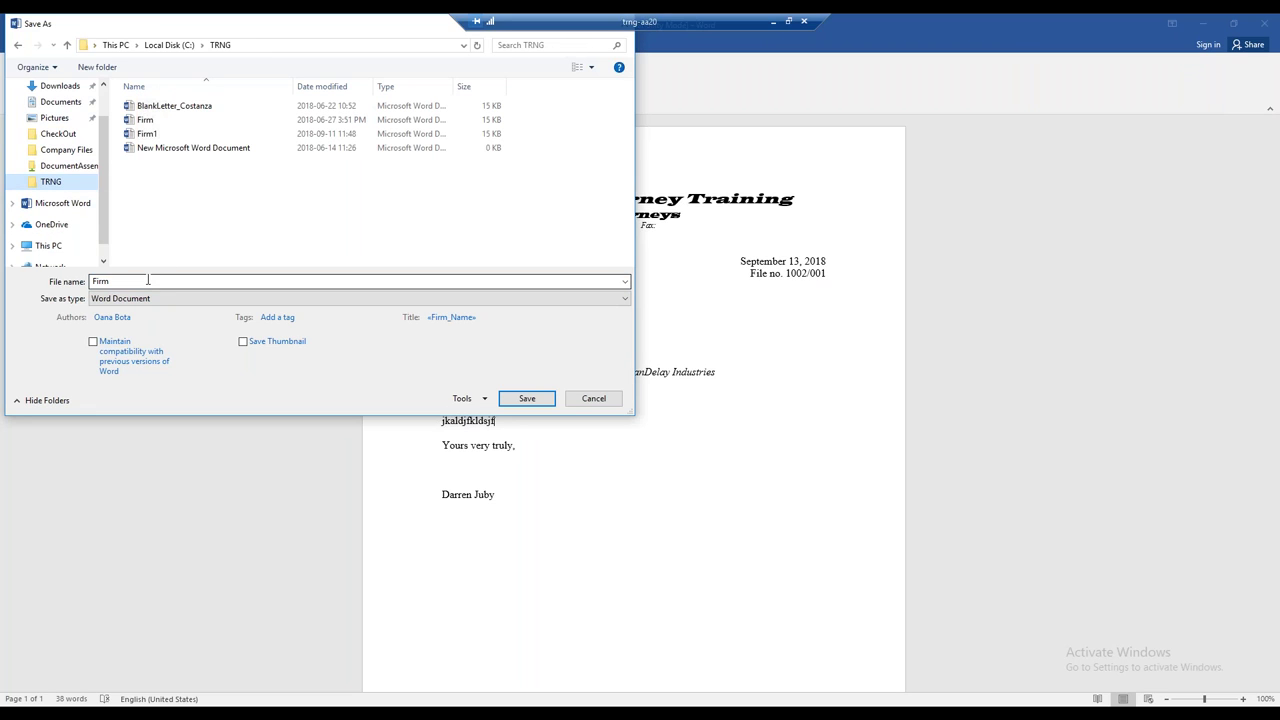
pyautogui.write('CostanzaLetter')
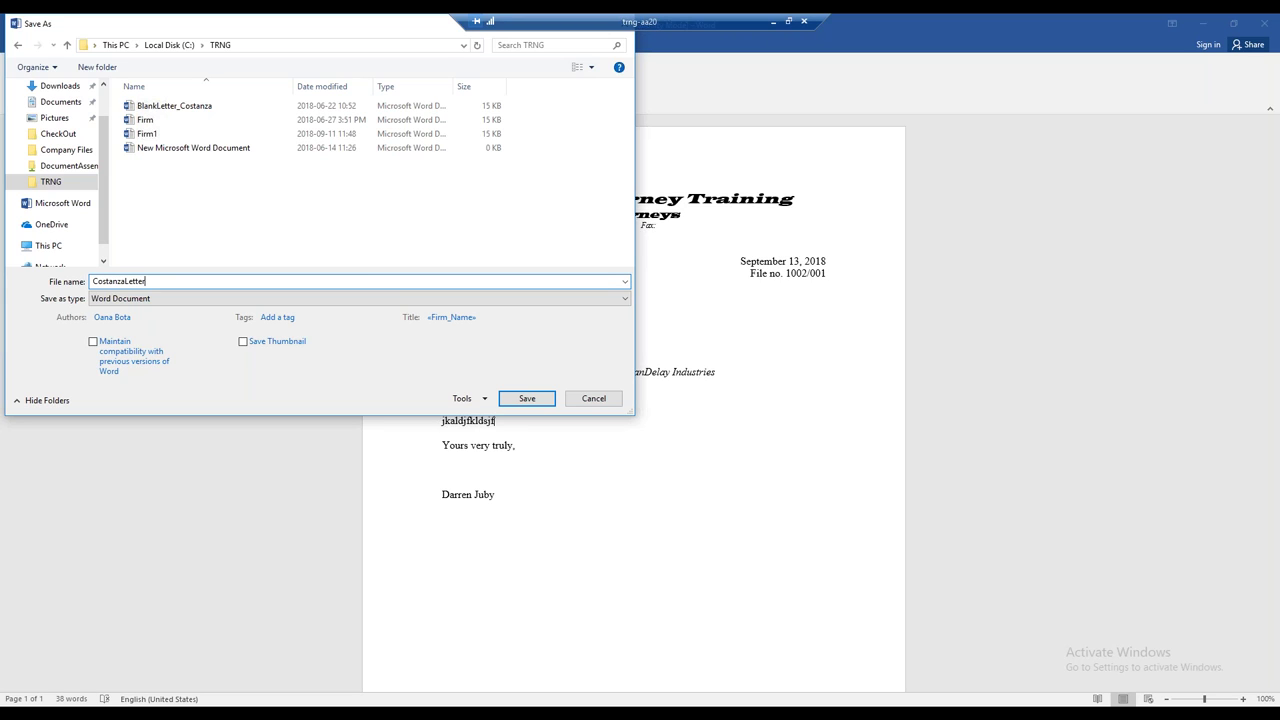
pyautogui.click(527, 399)
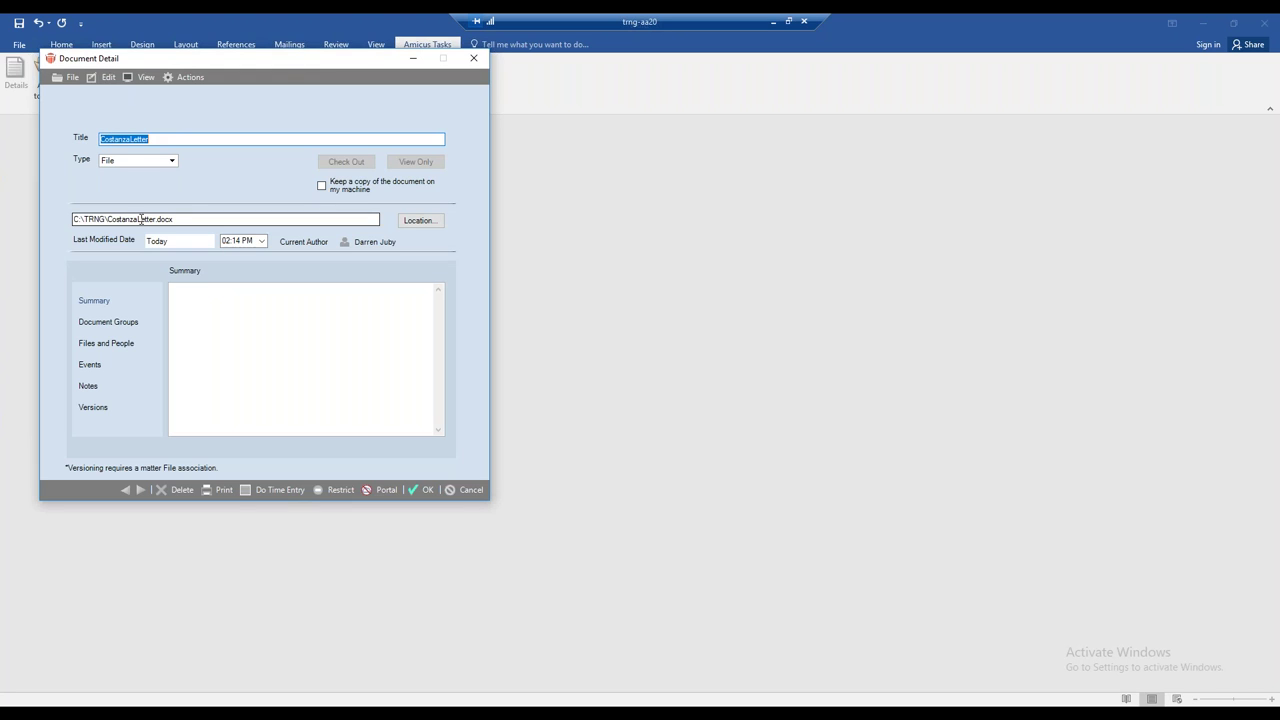
# Add a space before Letter in the document's title, check its Files and People associations, and save the document record
pyautogui.click(163, 139)
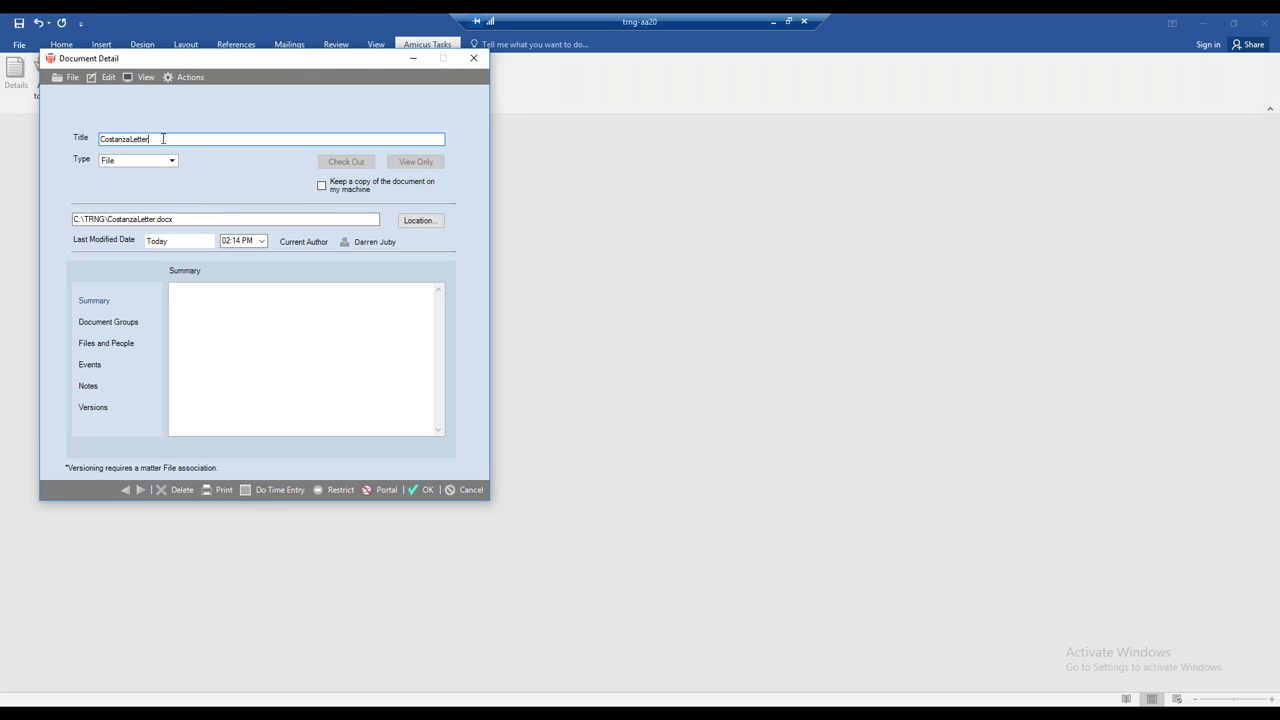
pyautogui.click(128, 343)
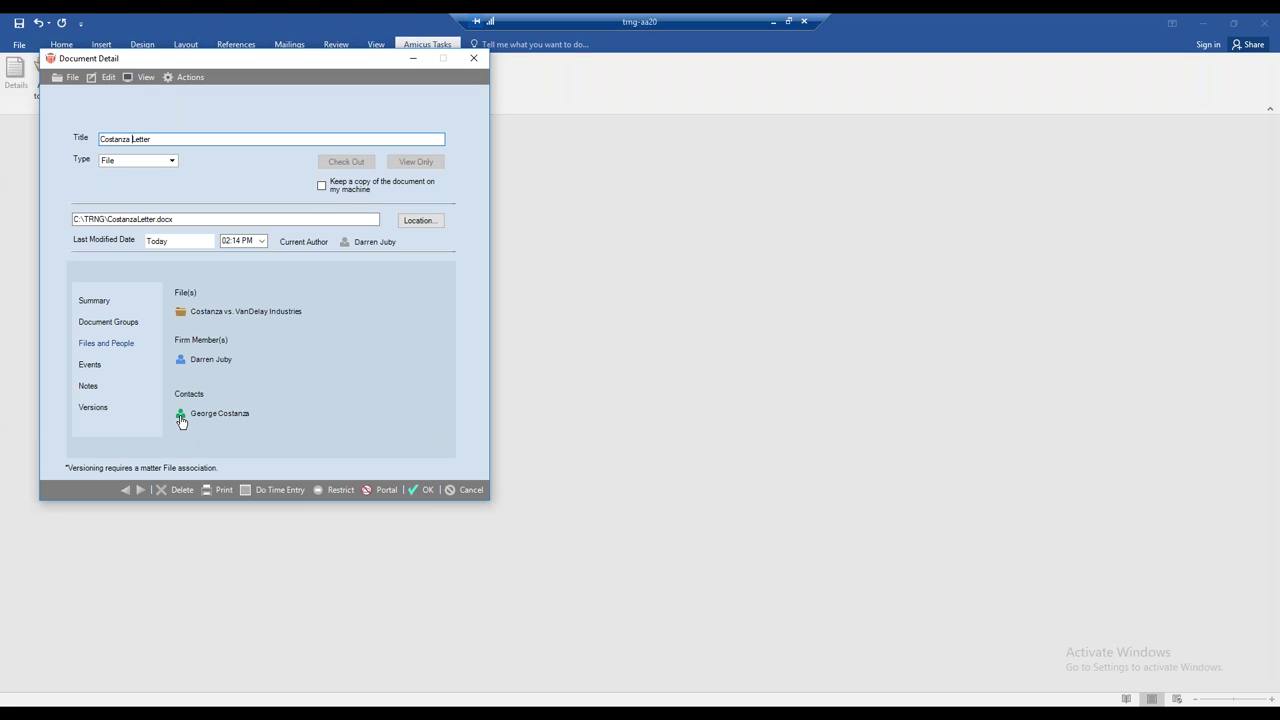
pyautogui.click(416, 491)
pyautogui.click(420, 490)
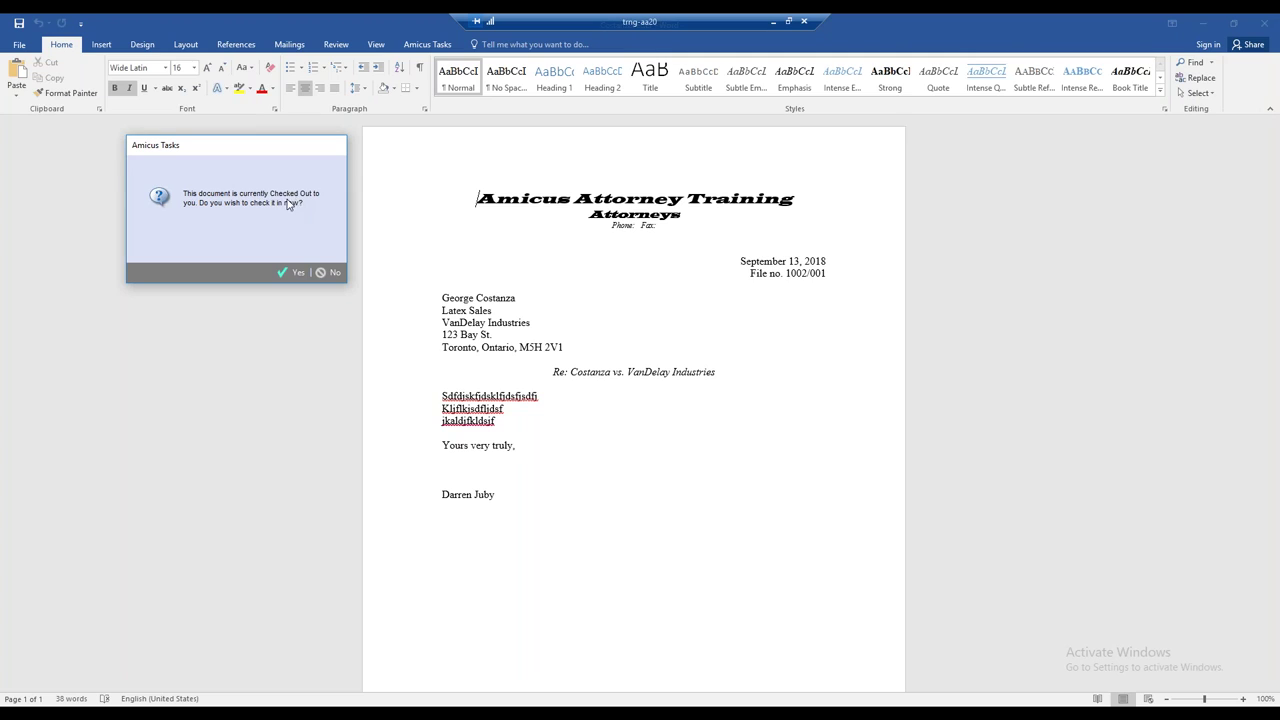
# Check the letter back in to Amicus and close Word
pyautogui.click(296, 273)
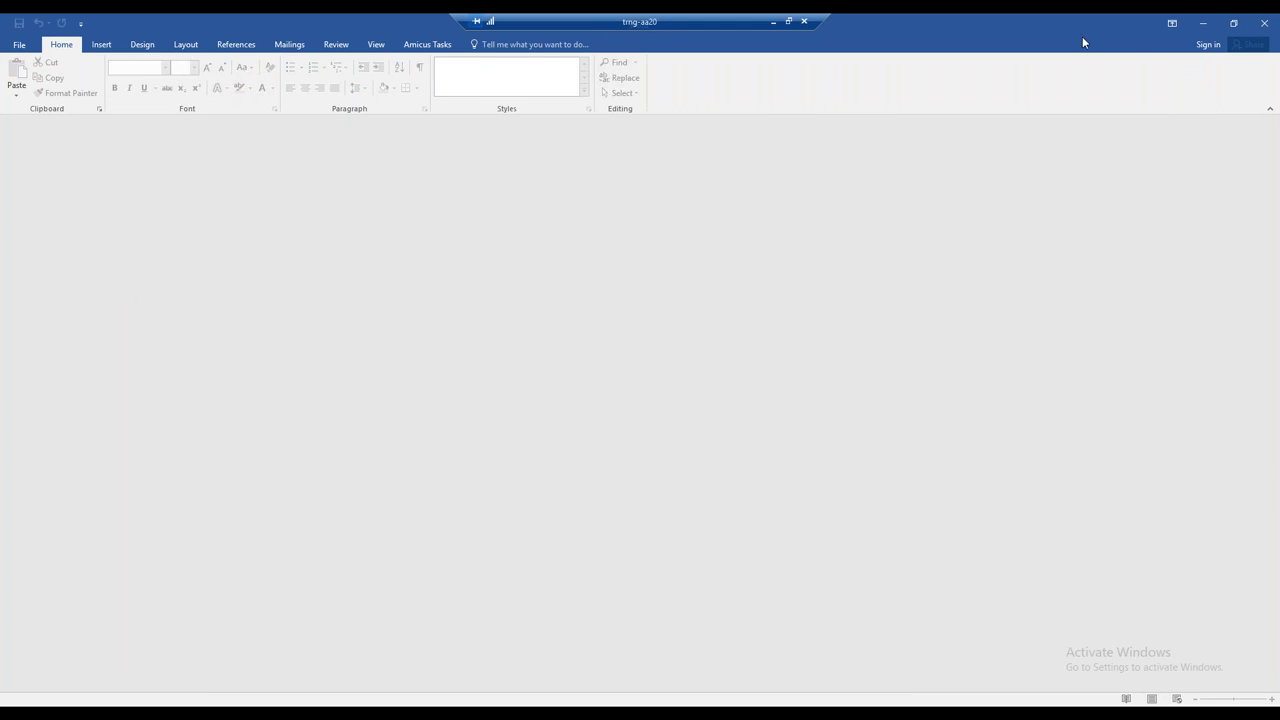
pyautogui.click(1266, 26)
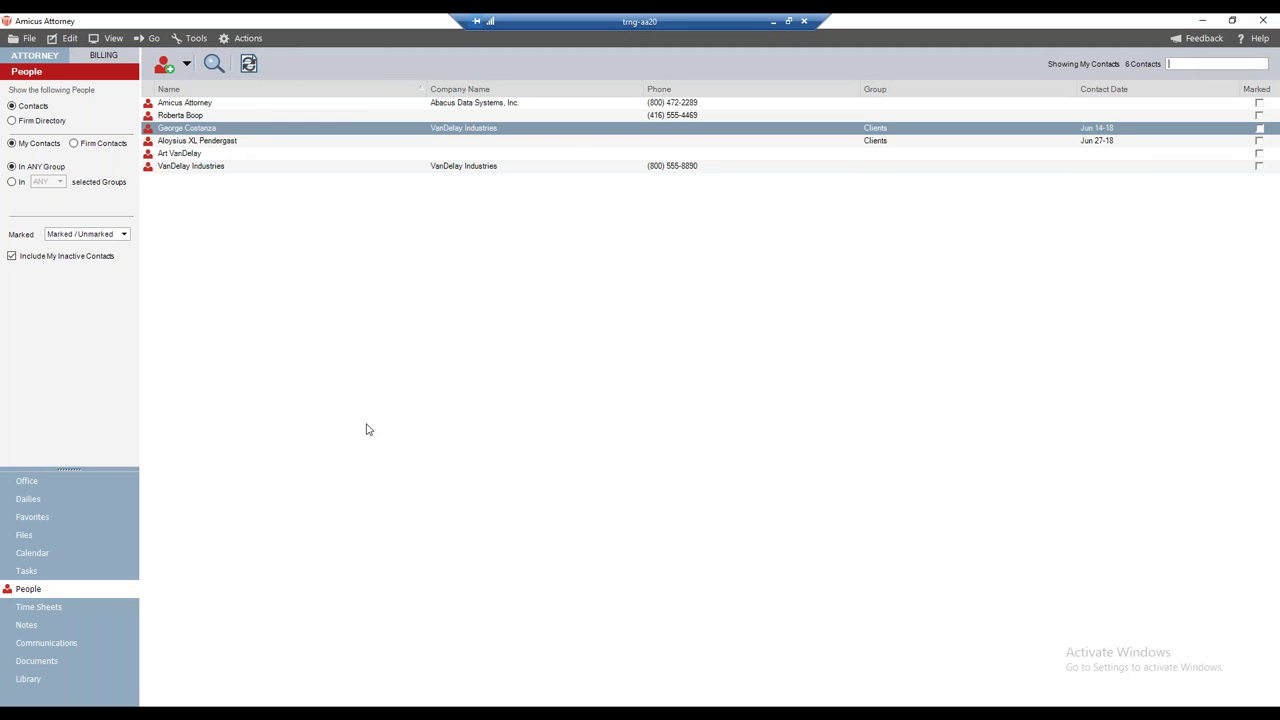
# Check the client's file against VanDelay Industries for the saved letter in its Document Folders, and close the file
pyautogui.click(40, 534)
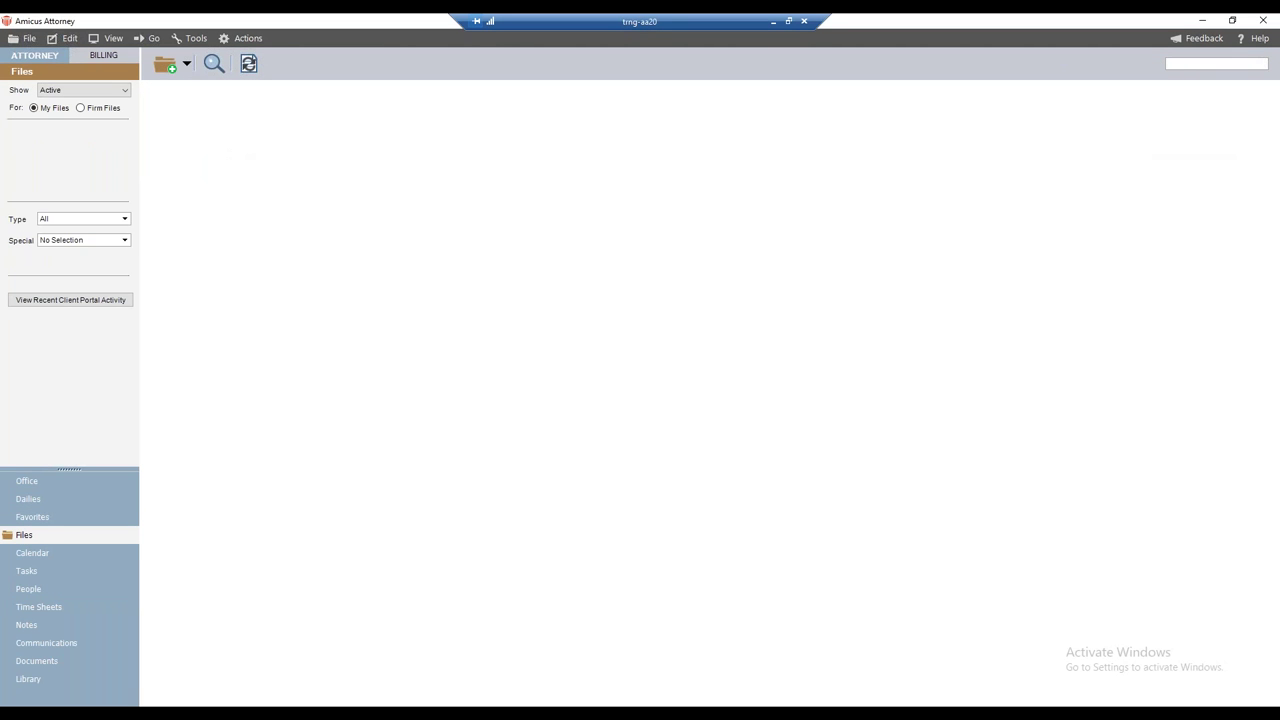
pyautogui.click(226, 106)
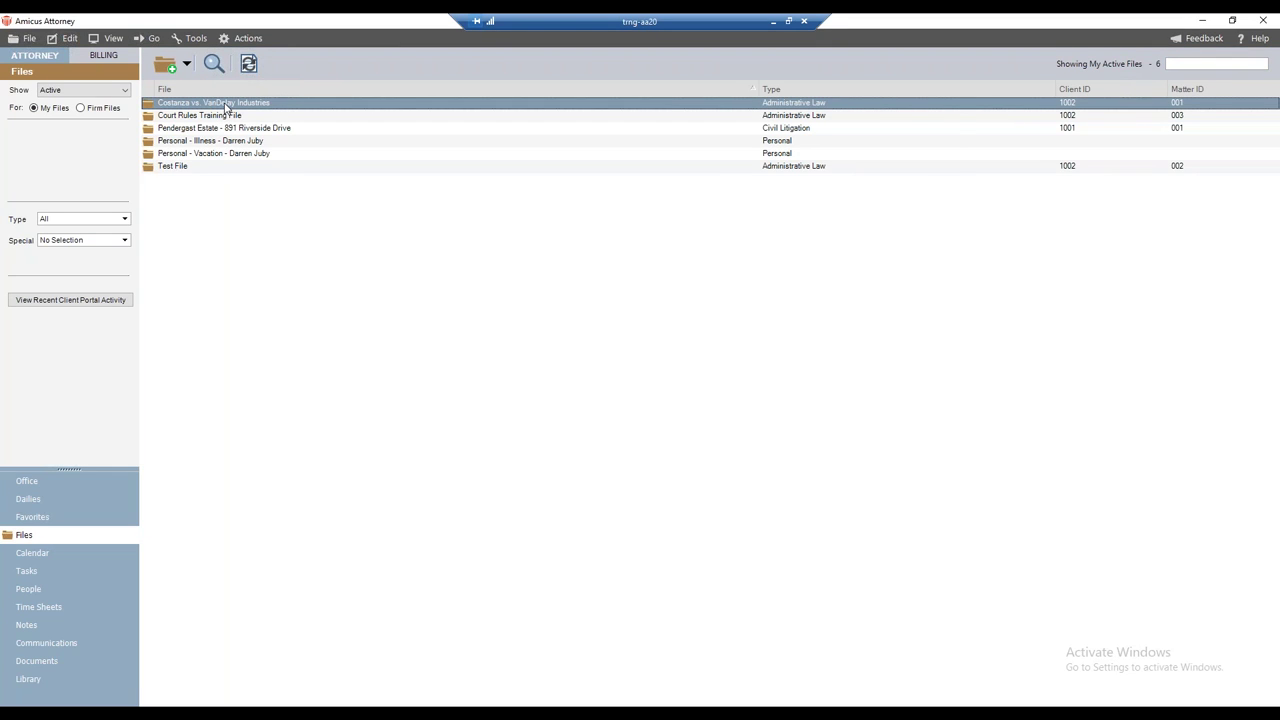
pyautogui.doubleClick(226, 106)
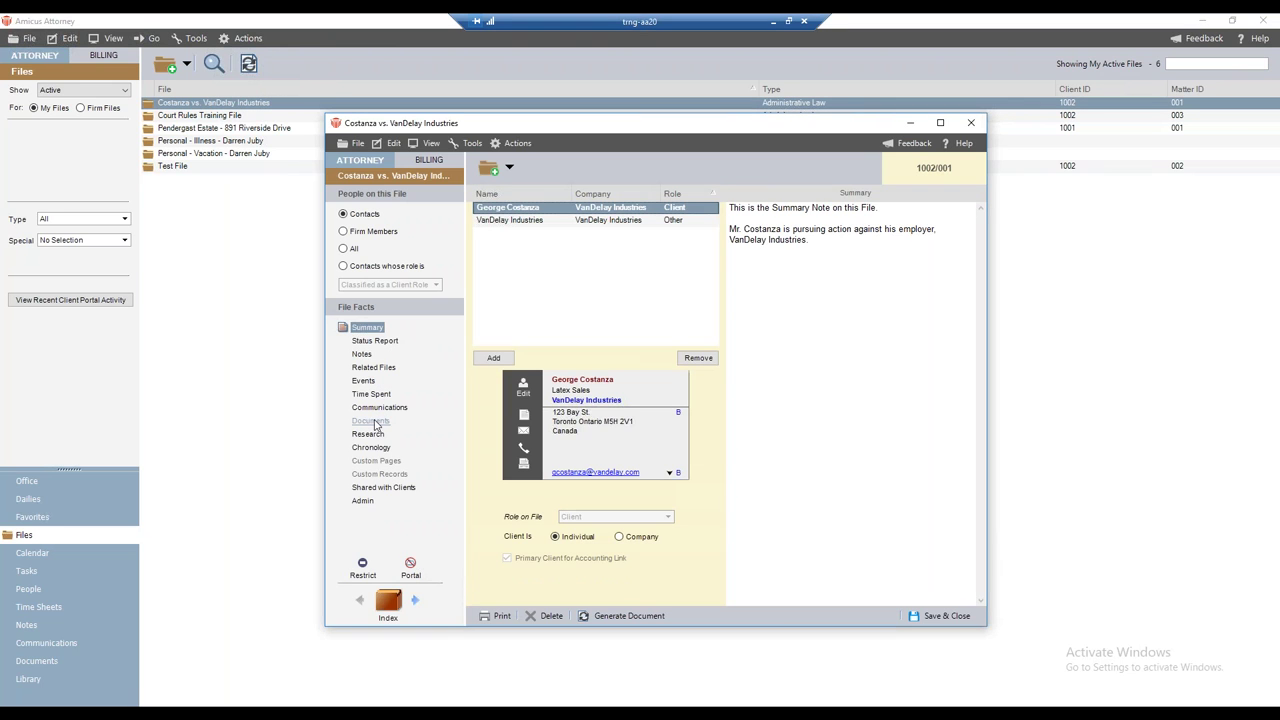
pyautogui.click(376, 425)
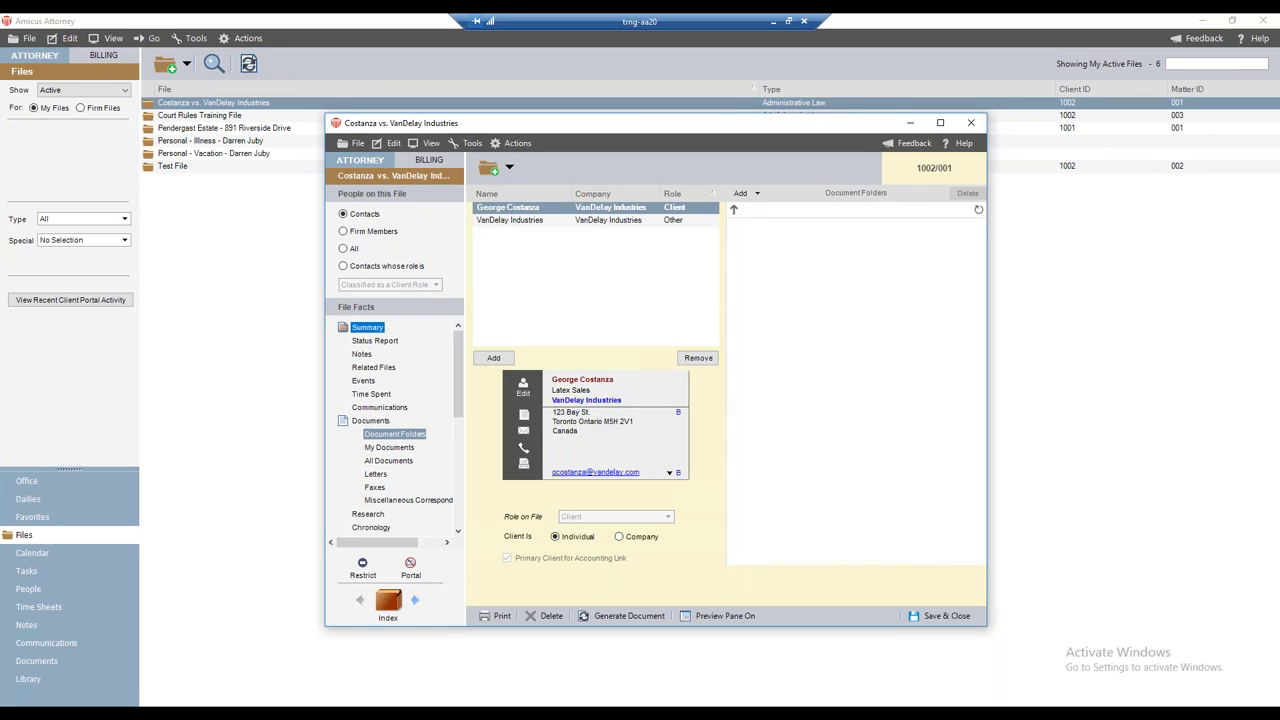
pyautogui.click(801, 262)
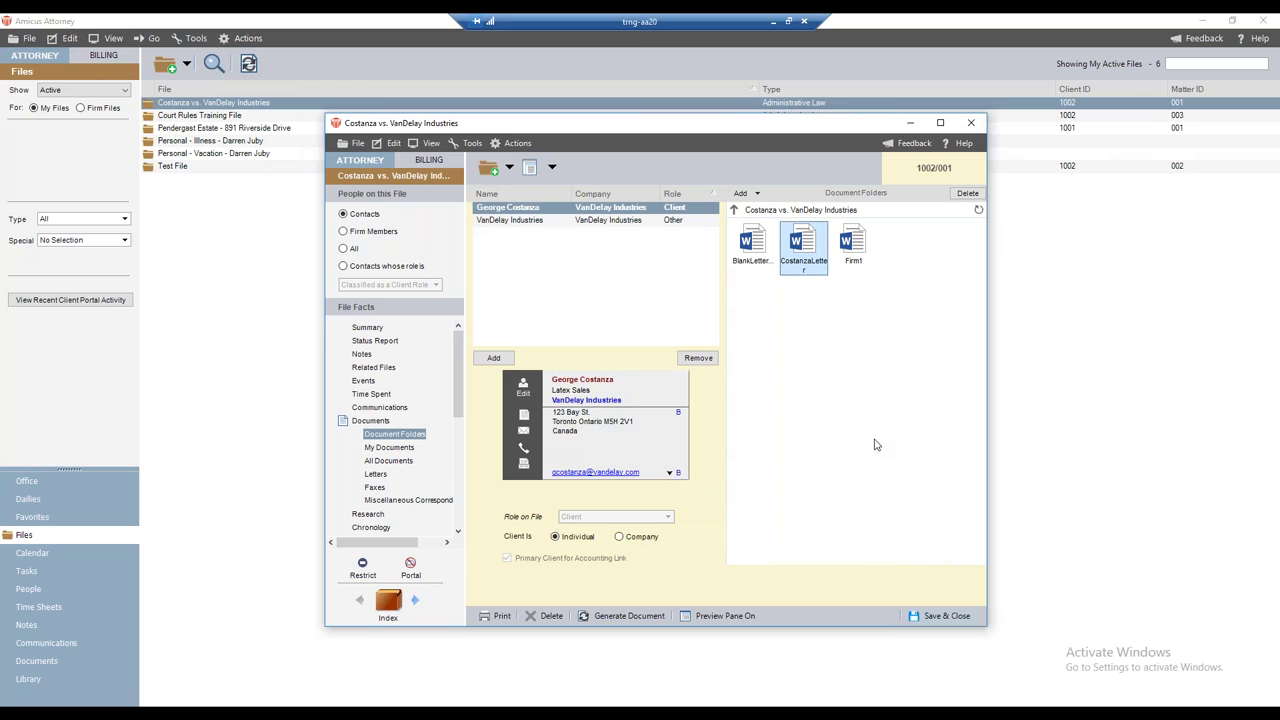
pyautogui.click(935, 617)
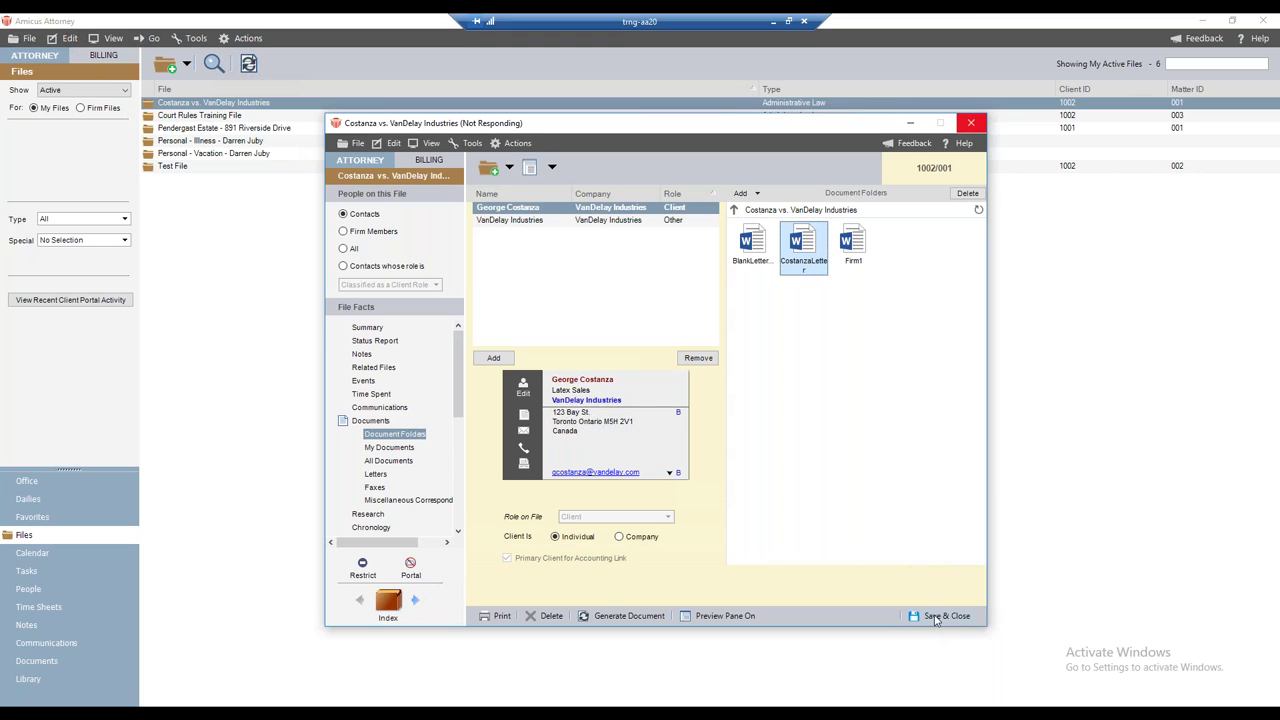
# Open Template Management for the merge templates from the Office module
pyautogui.click(62, 484)
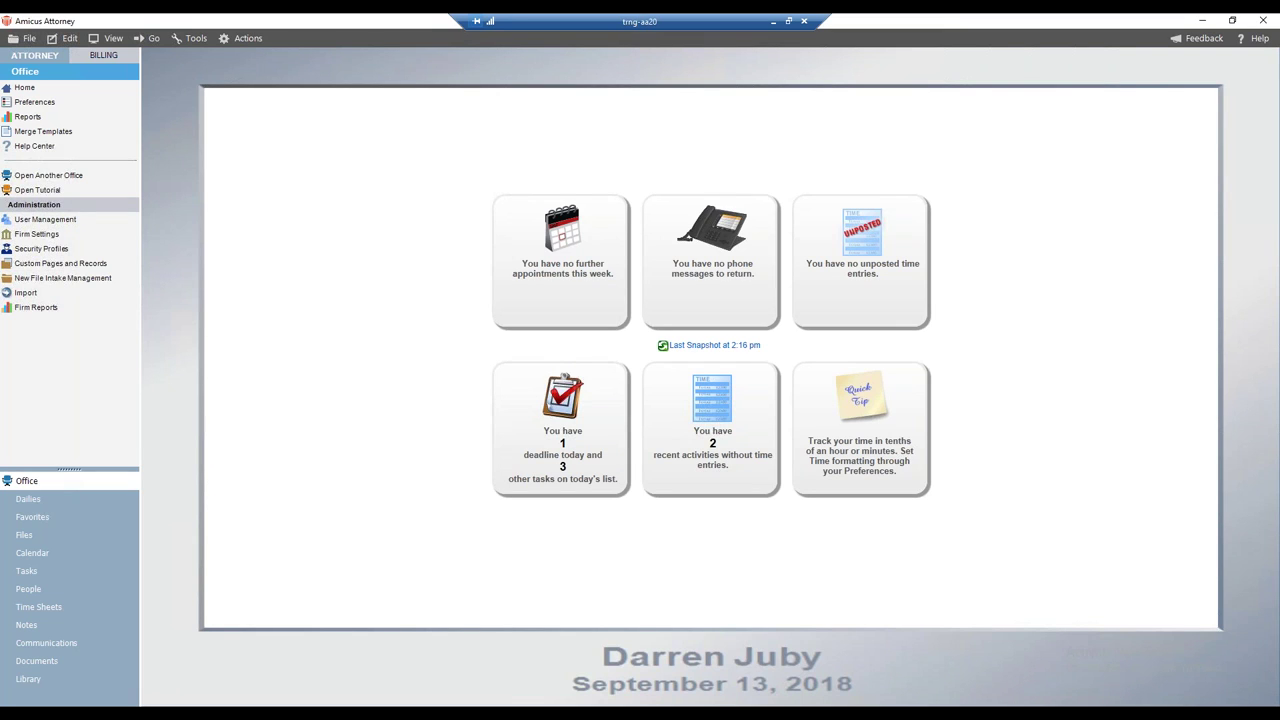
pyautogui.click(62, 278)
pyautogui.click(72, 140)
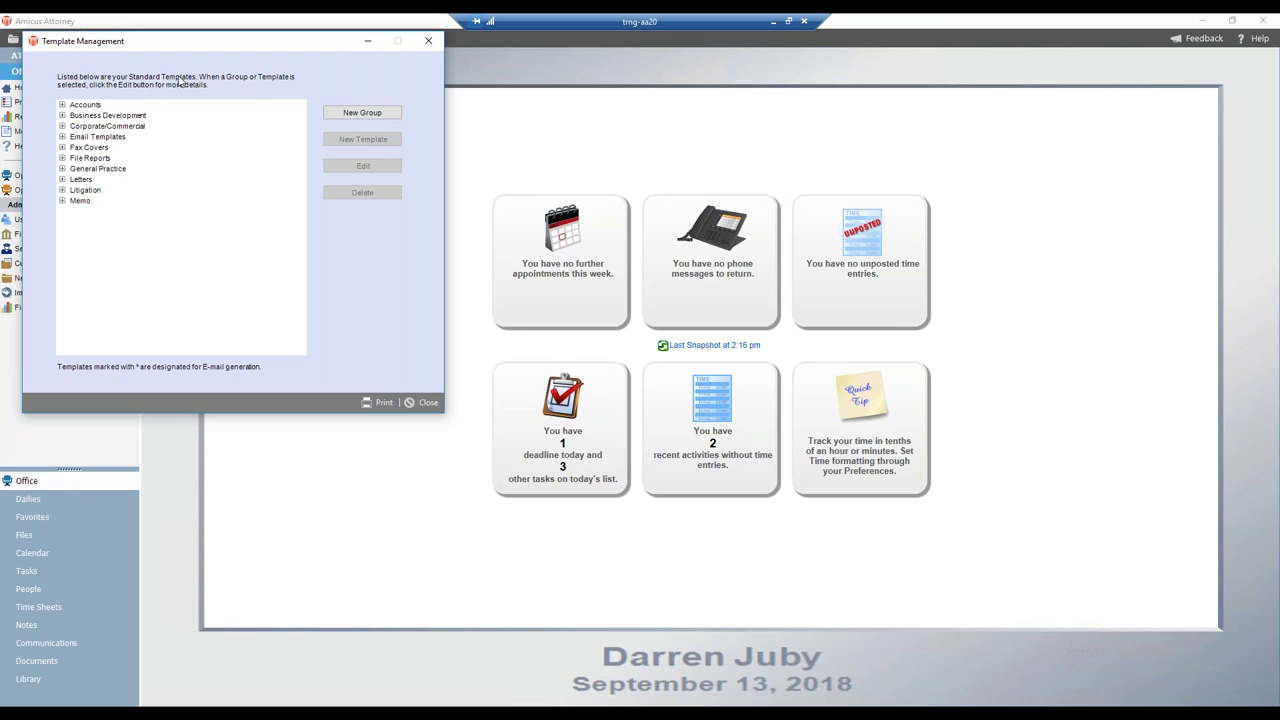
pyautogui.moveTo(186, 48); pyautogui.dragTo(234, 143)
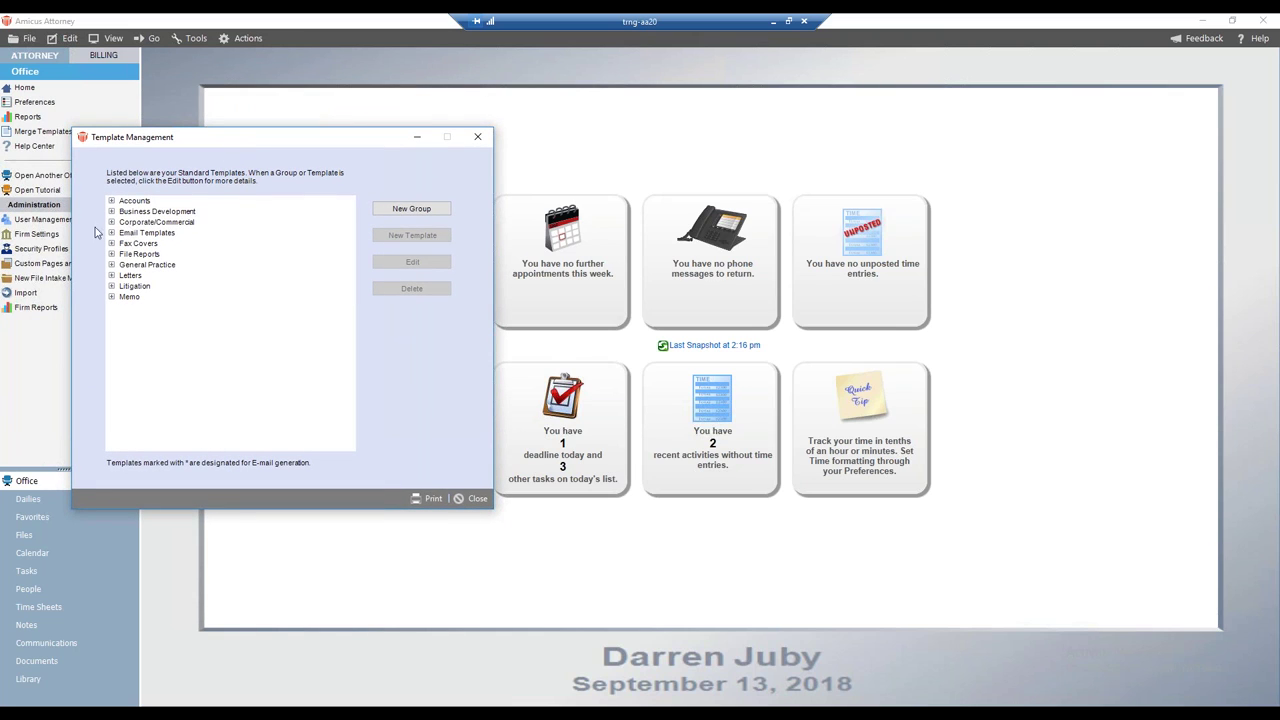
# Browse the standard templates in the Memo, Litigation, Letters and File Reports groups
pyautogui.click(112, 297)
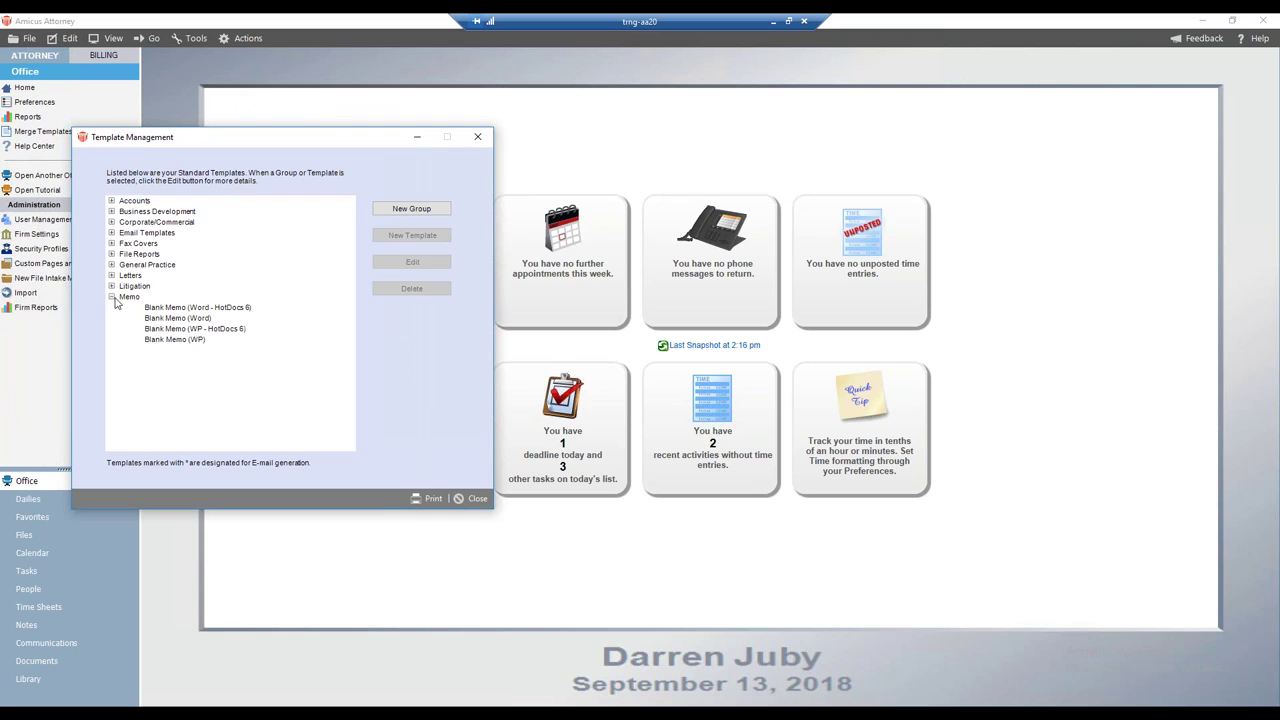
pyautogui.click(112, 286)
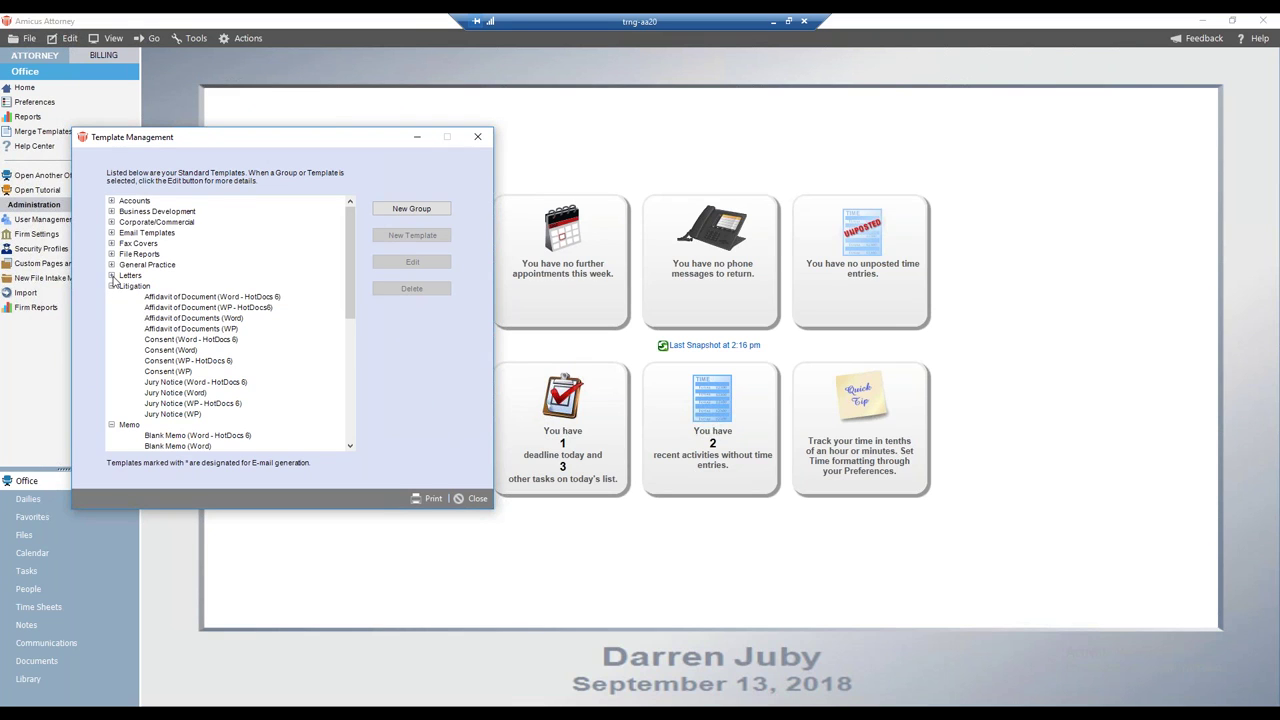
pyautogui.click(112, 275)
pyautogui.click(112, 254)
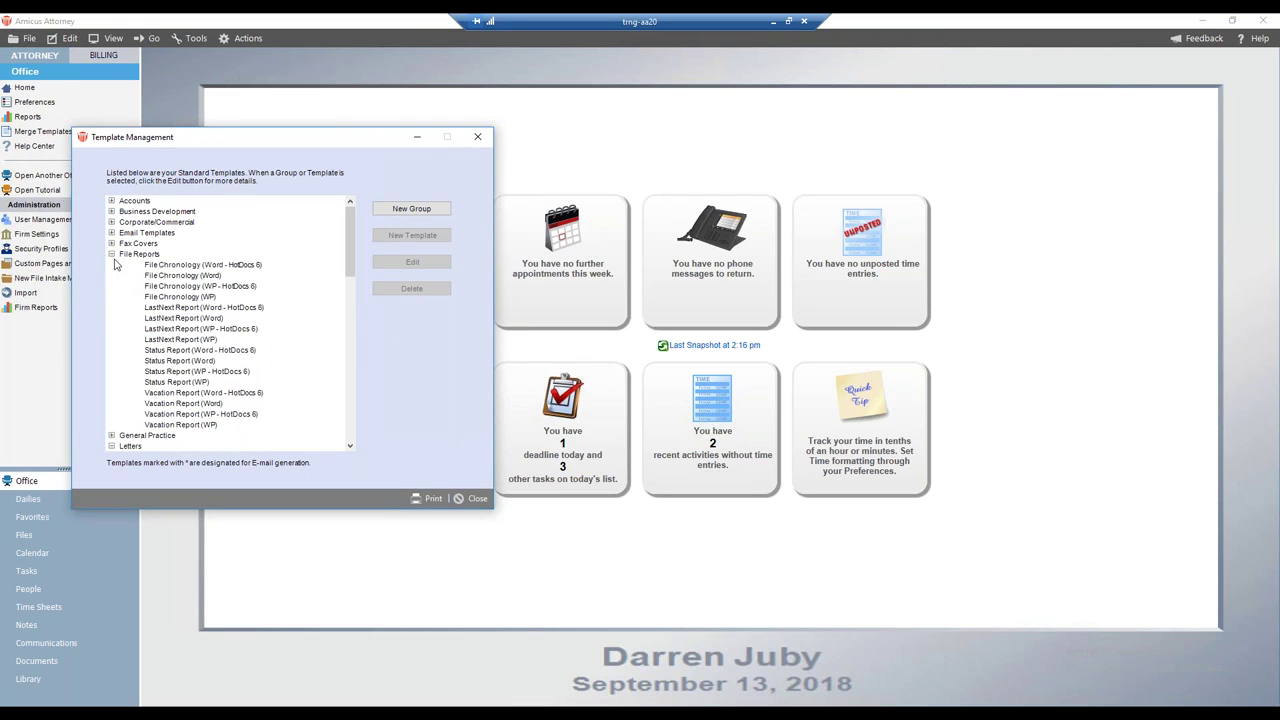
pyautogui.click(112, 254)
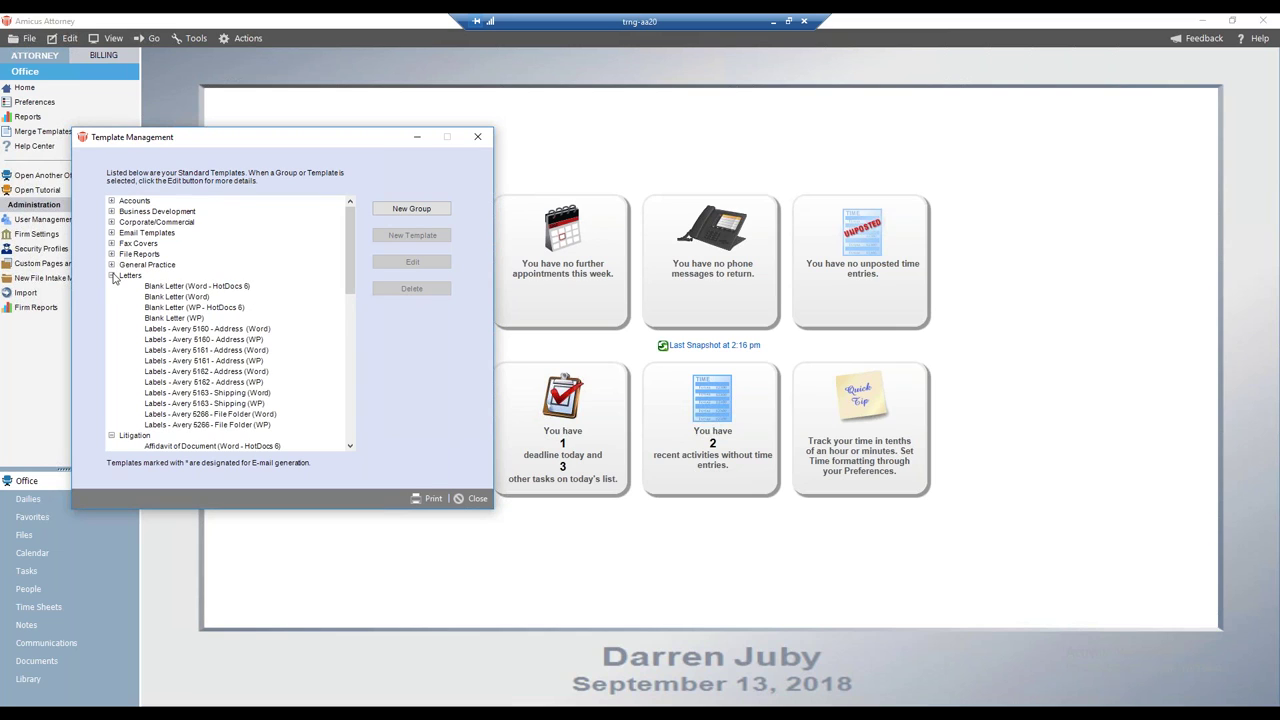
pyautogui.click(112, 275)
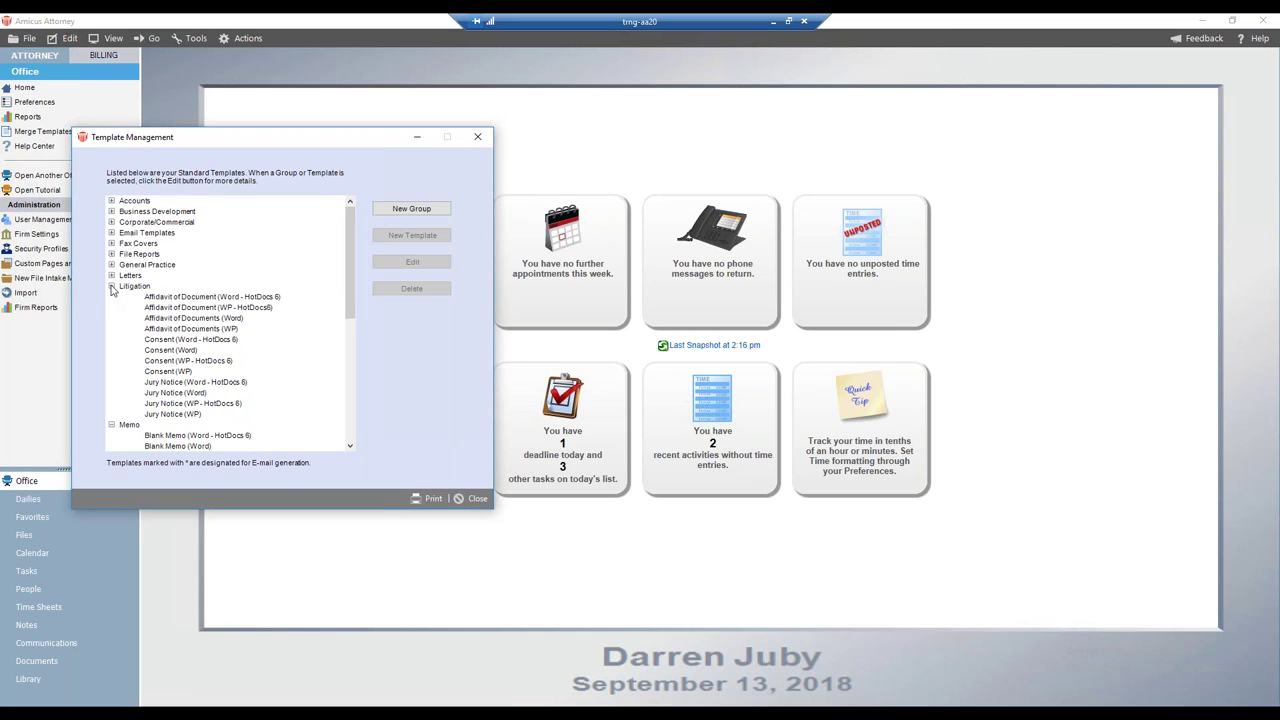
pyautogui.click(112, 287)
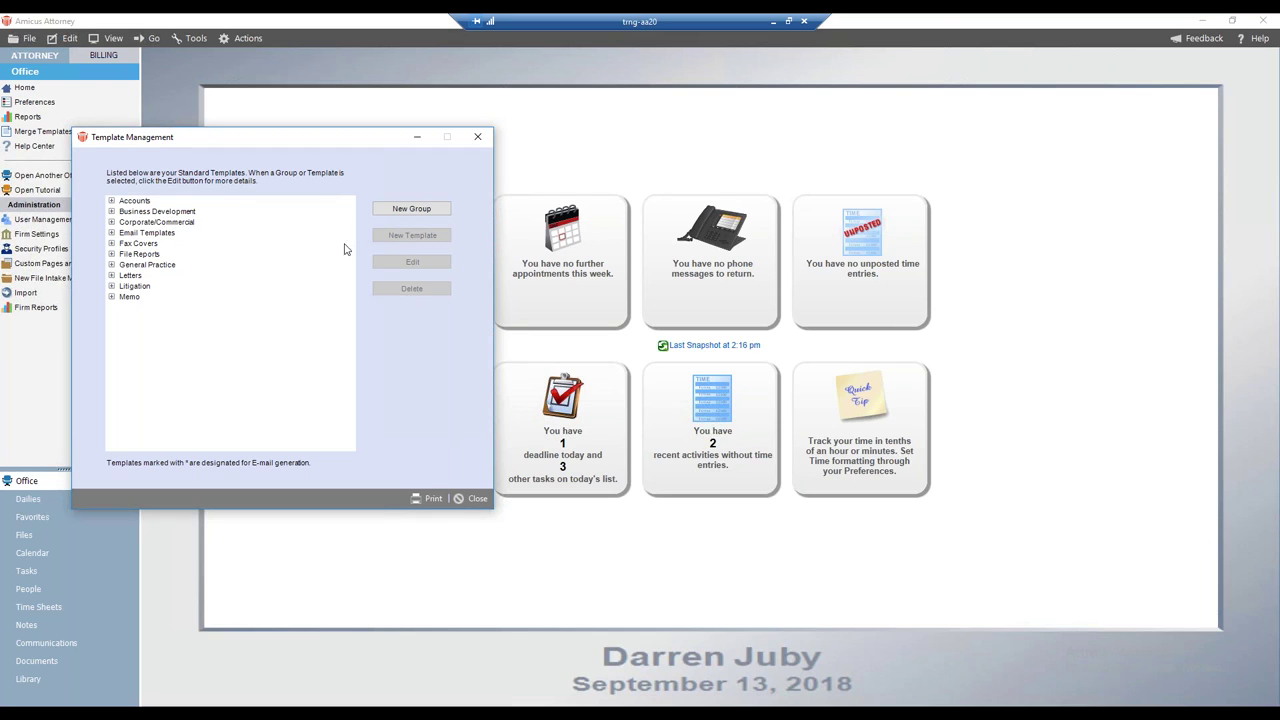
# Create a new template group named Training
pyautogui.click(390, 209)
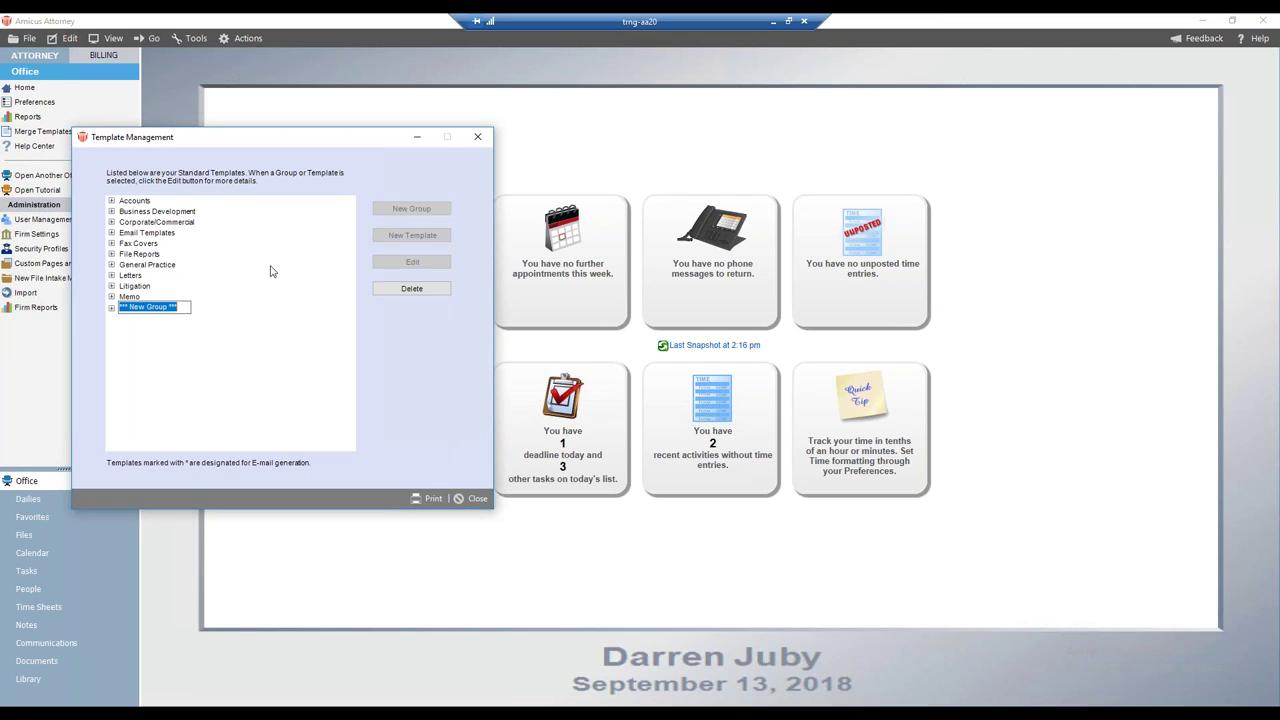
pyautogui.write('Tria')
pyautogui.write('ning')
pyautogui.press('Return')
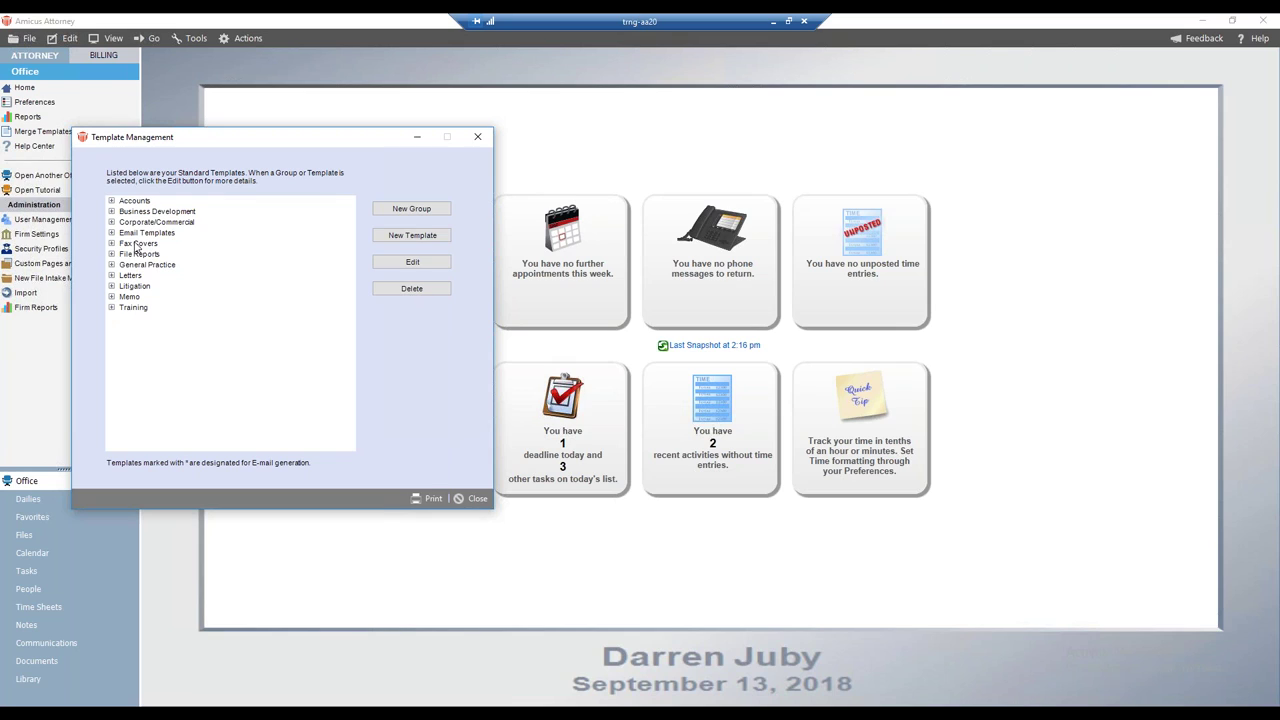
pyautogui.click(112, 309)
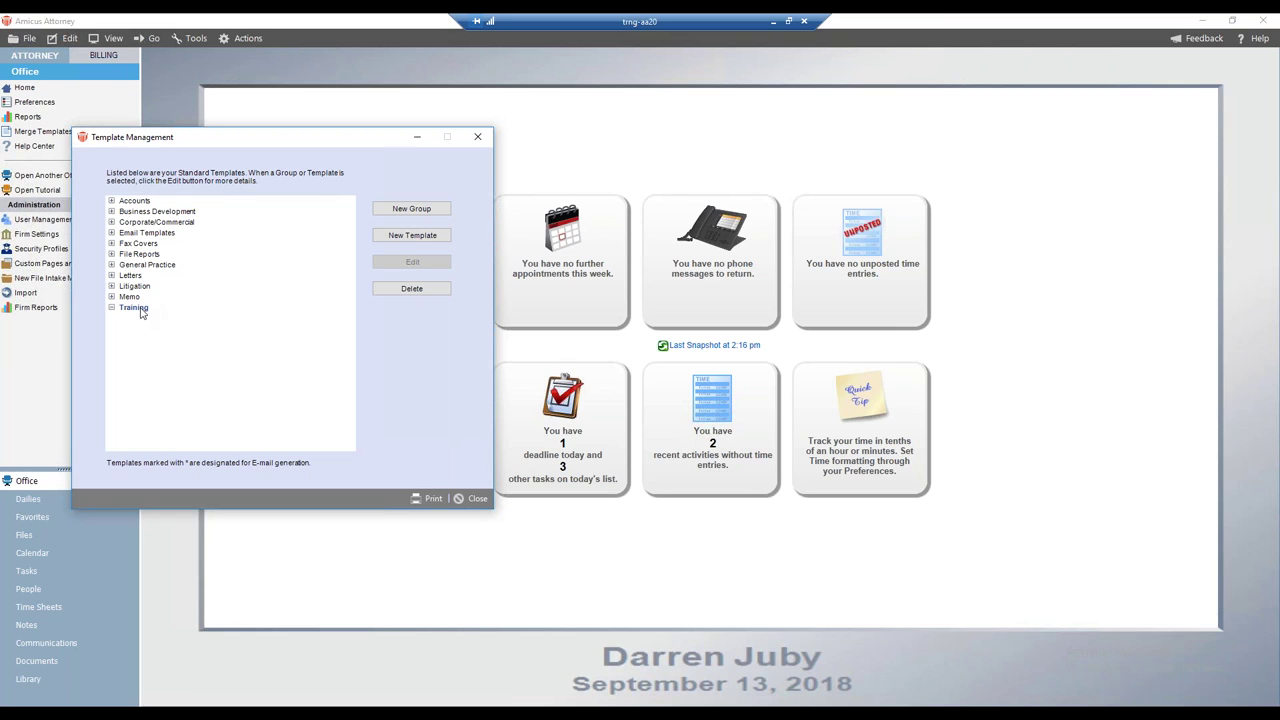
pyautogui.click(431, 238)
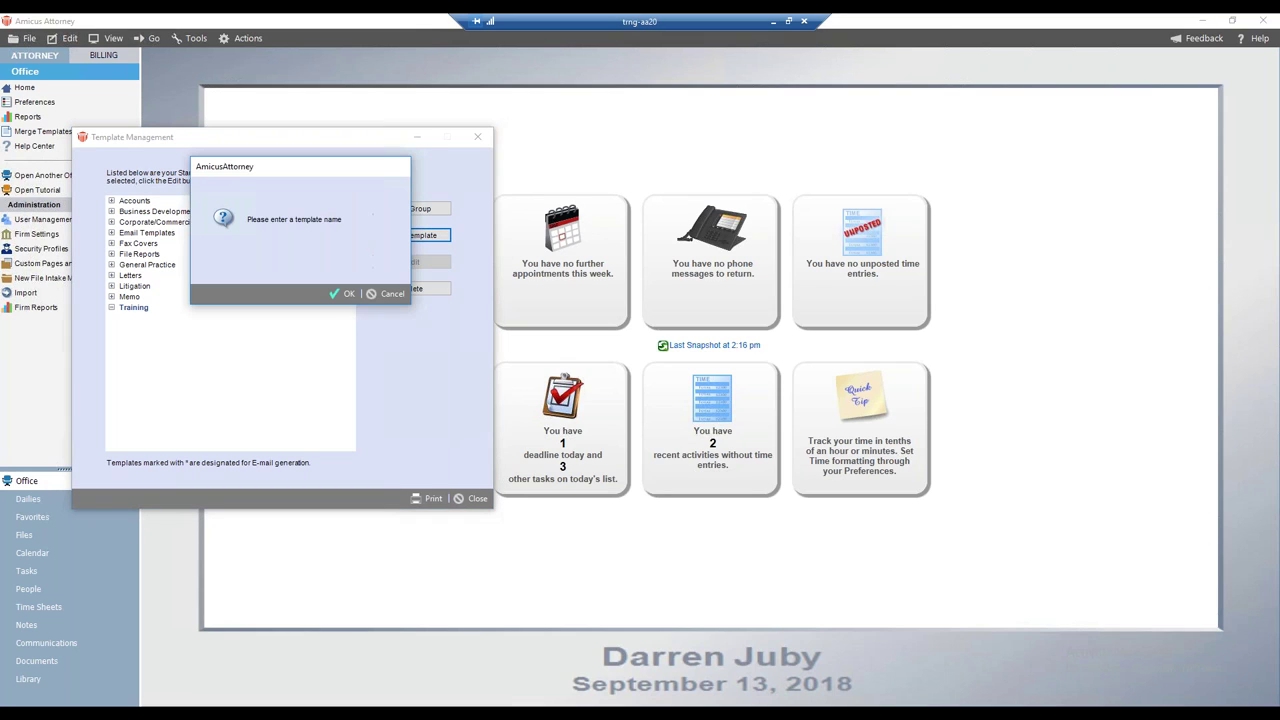
pyautogui.click(347, 296)
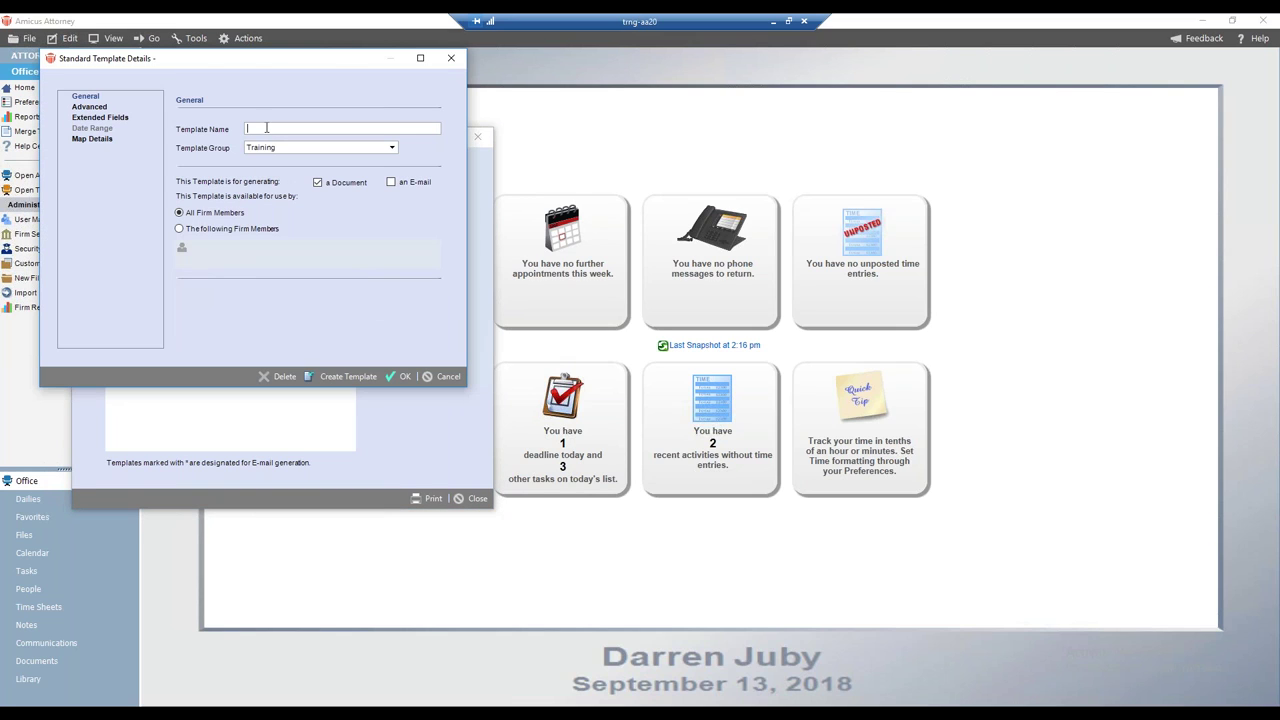
pyautogui.write('Test 1')
pyautogui.click(391, 151)
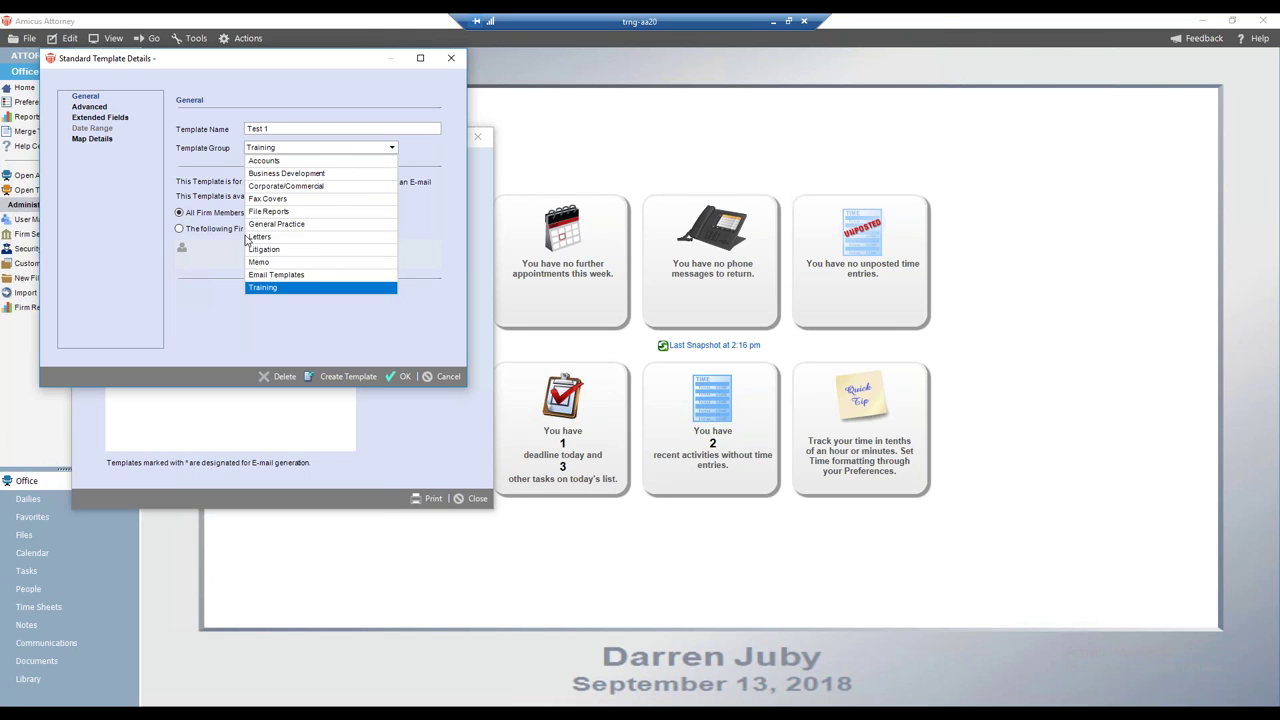
pyautogui.click(214, 160)
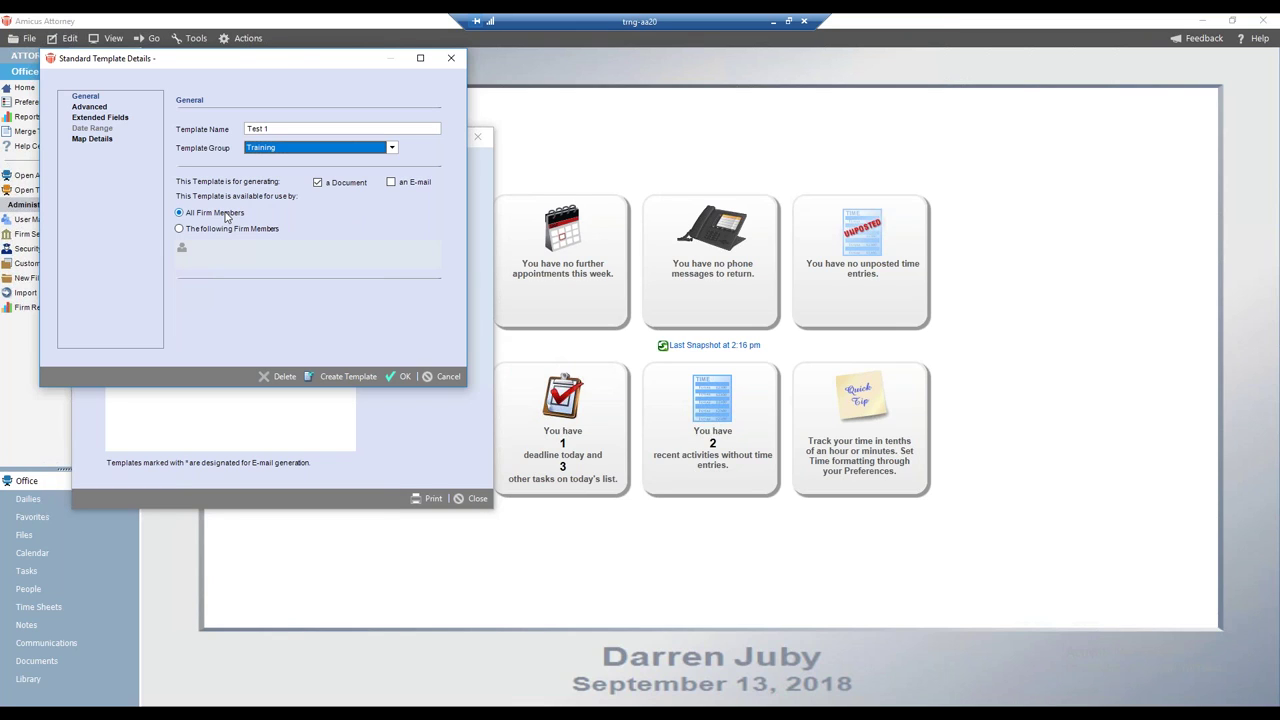
pyautogui.click(180, 229)
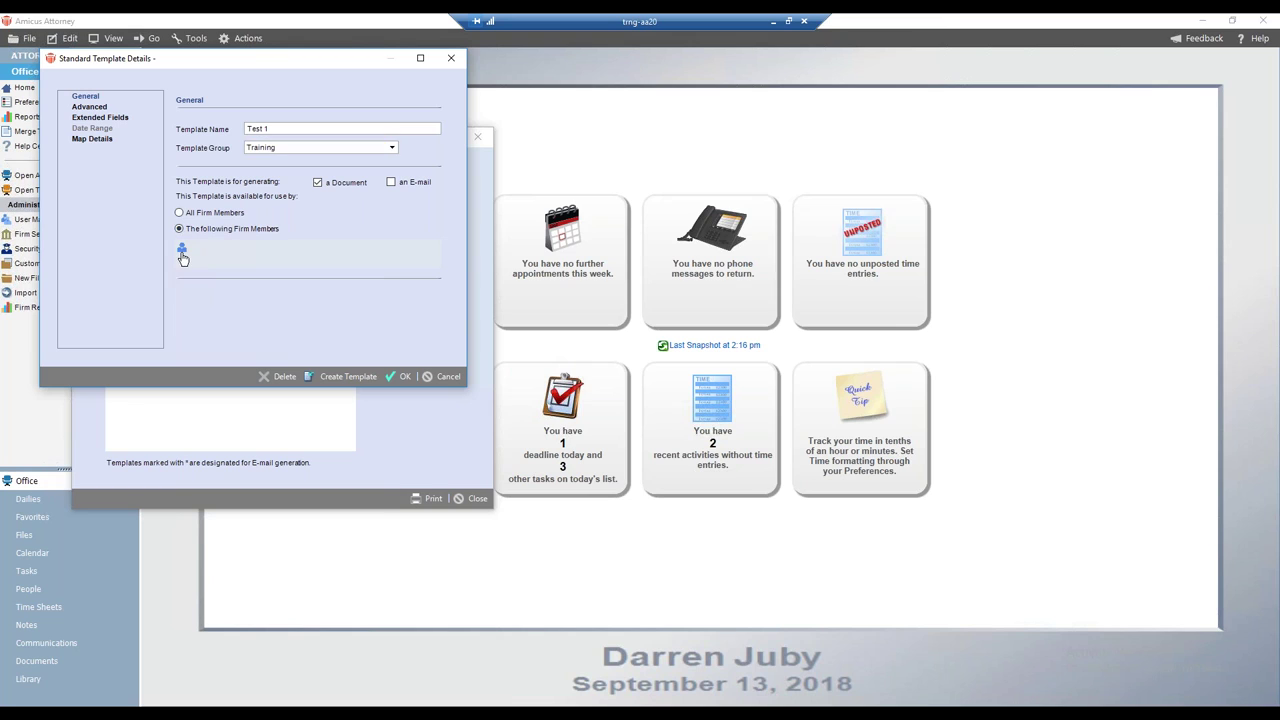
pyautogui.click(181, 249)
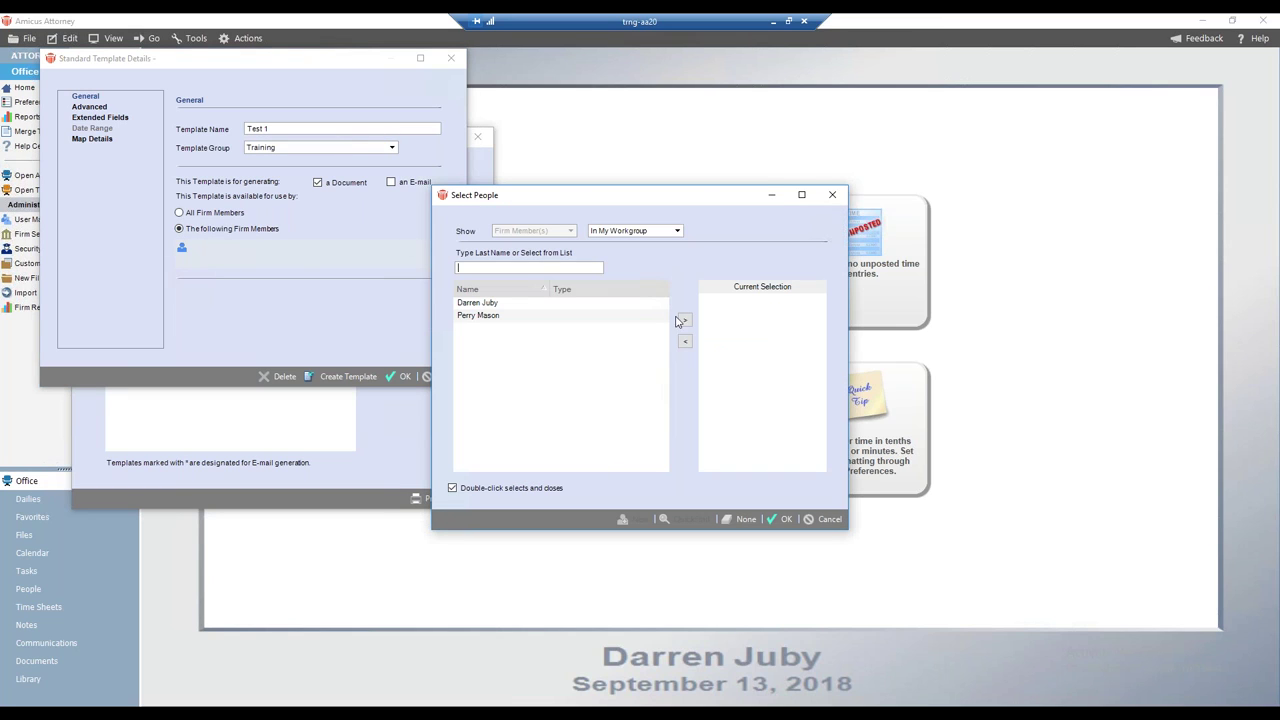
pyautogui.click(677, 231)
pyautogui.click(632, 277)
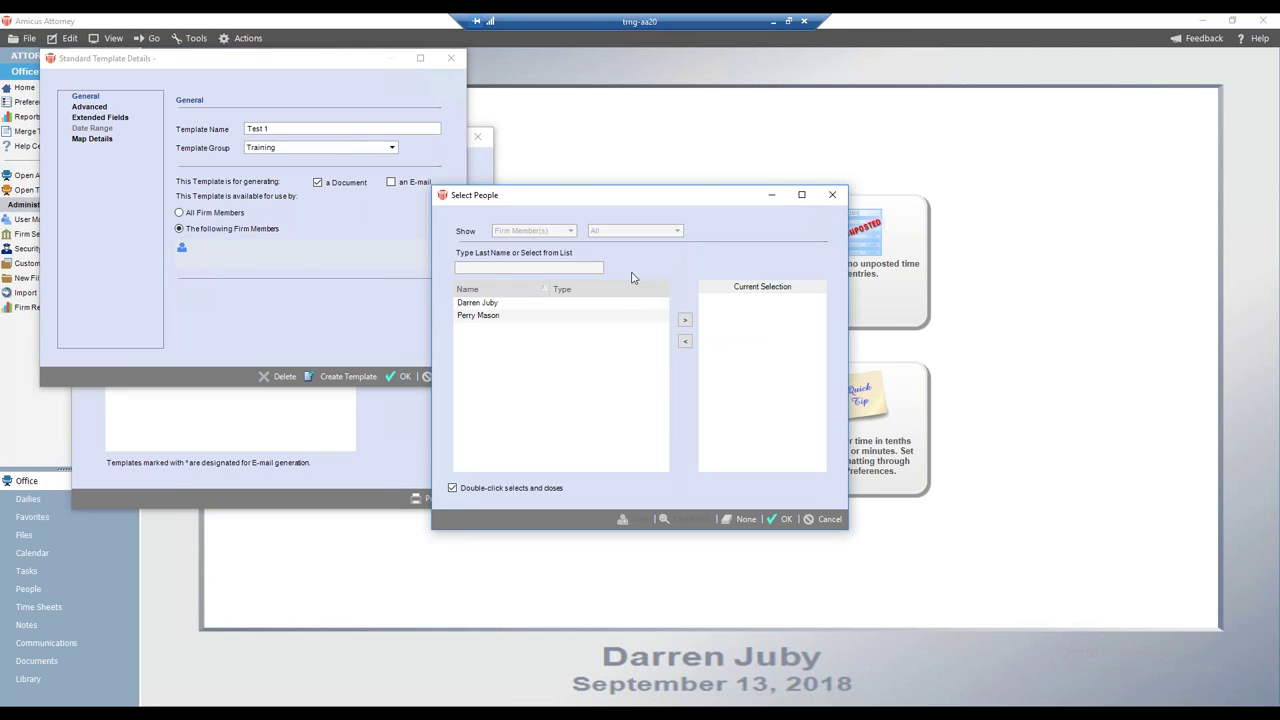
pyautogui.click(828, 519)
pyautogui.click(180, 213)
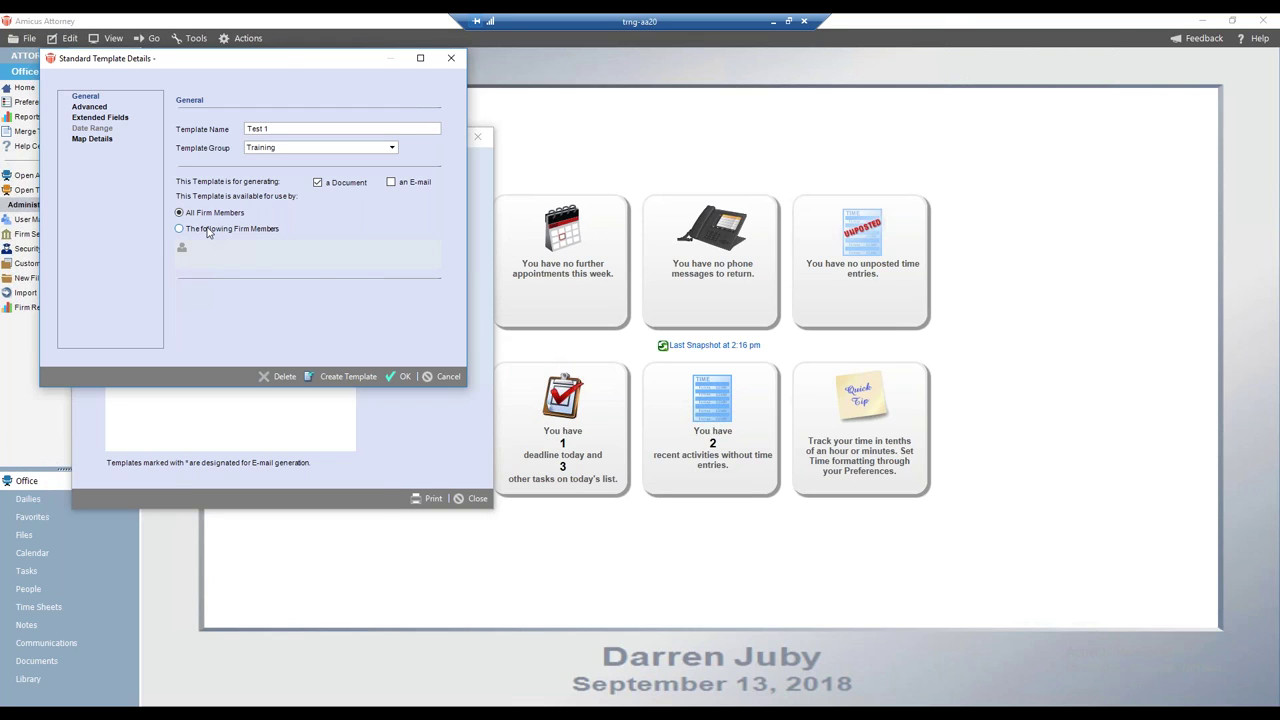
pyautogui.click(447, 377)
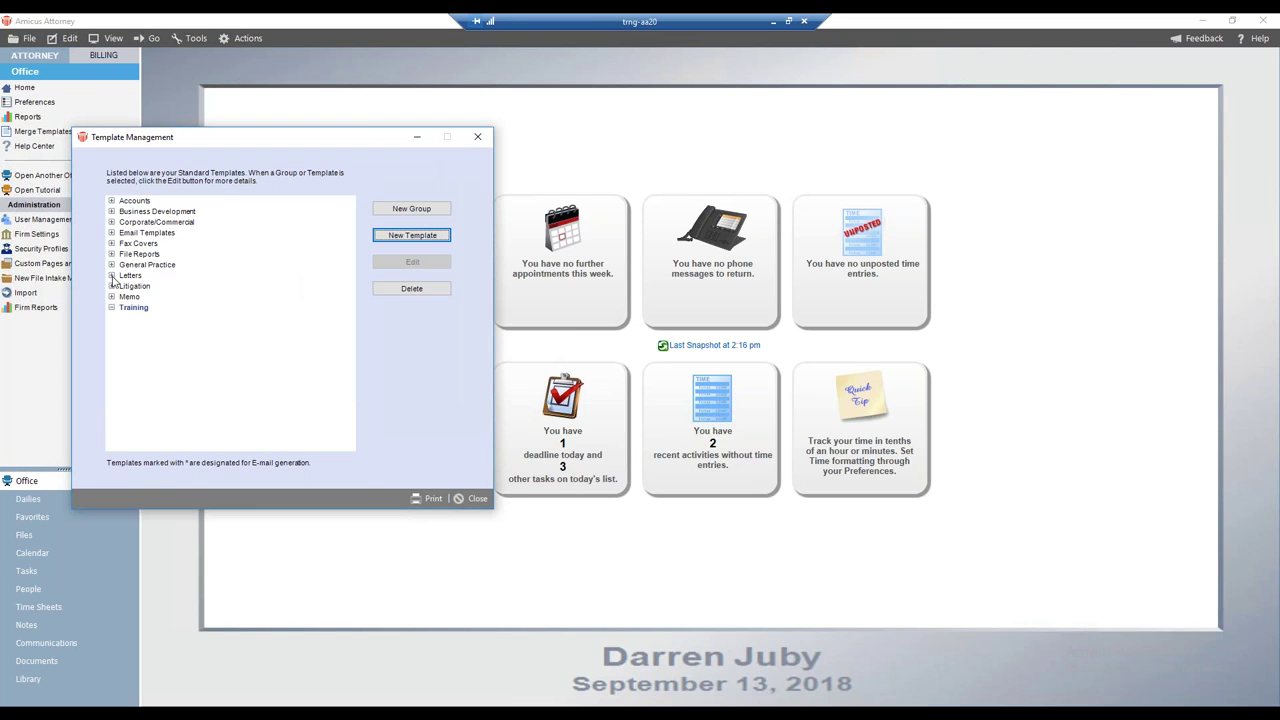
# Start a new template based on the Blank Letter (Word) template in the Letters group
pyautogui.click(112, 275)
pyautogui.click(163, 298)
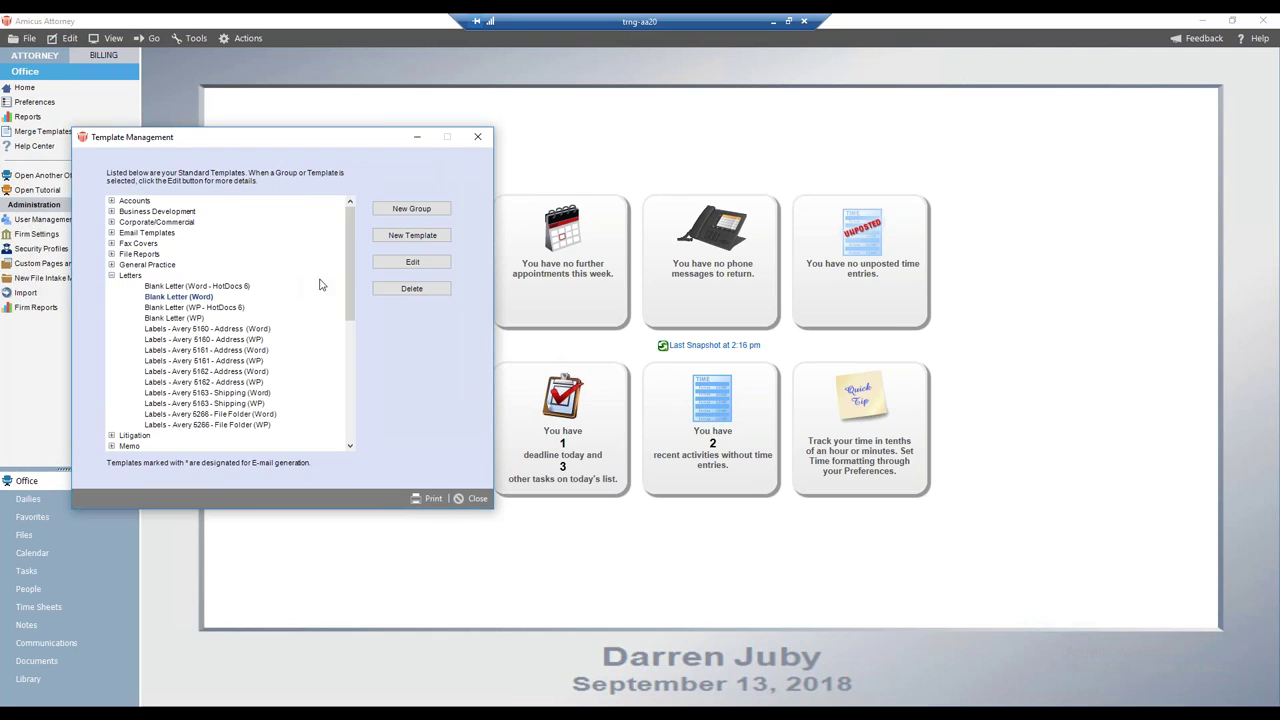
pyautogui.click(397, 238)
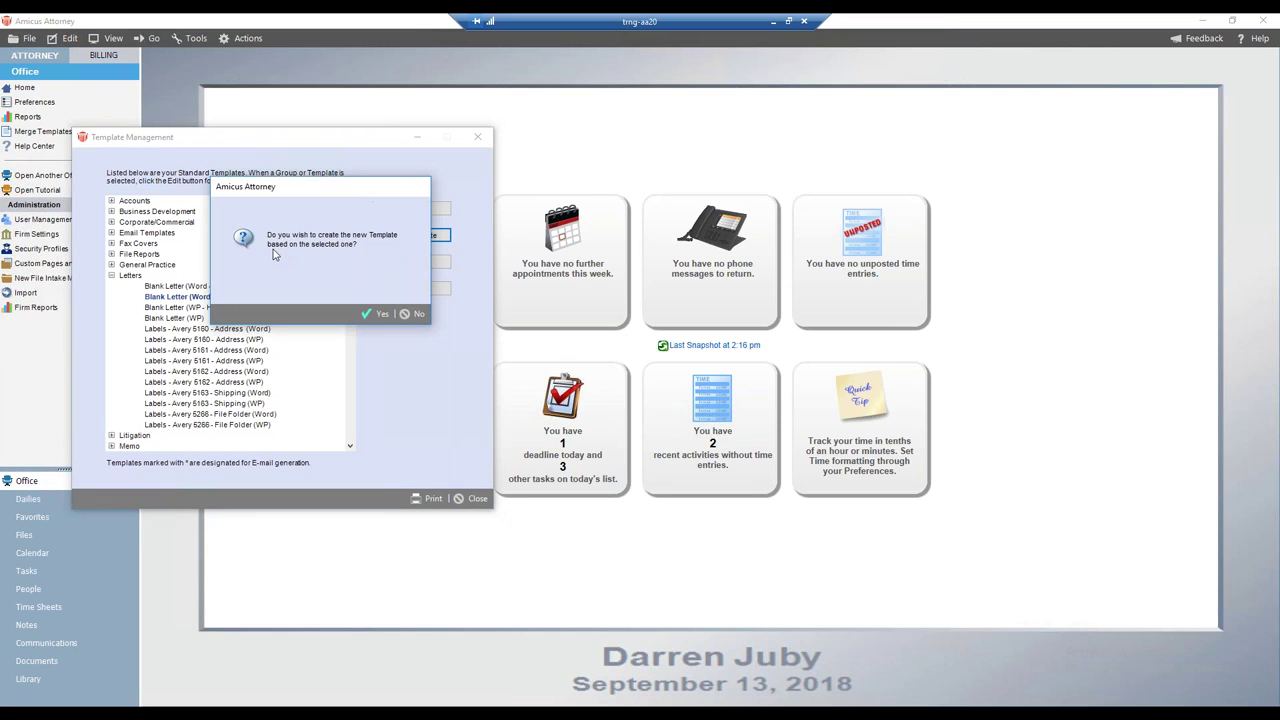
pyautogui.click(377, 315)
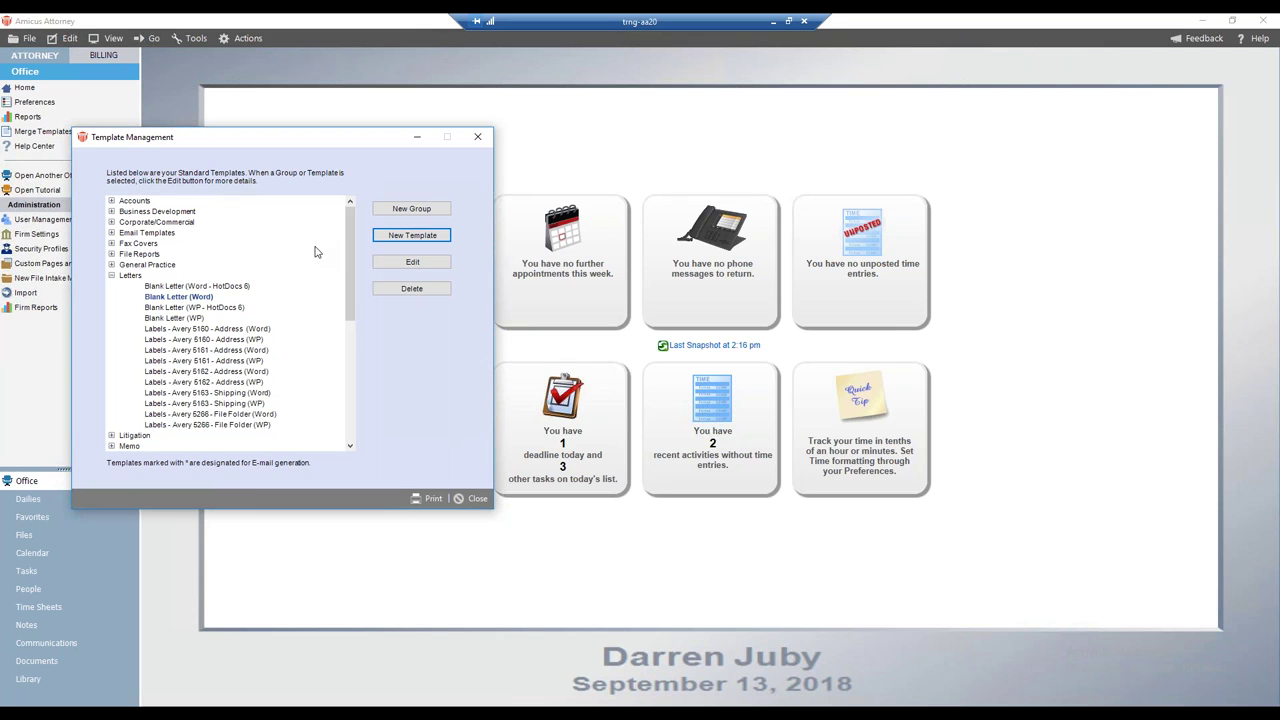
pyautogui.click(388, 335)
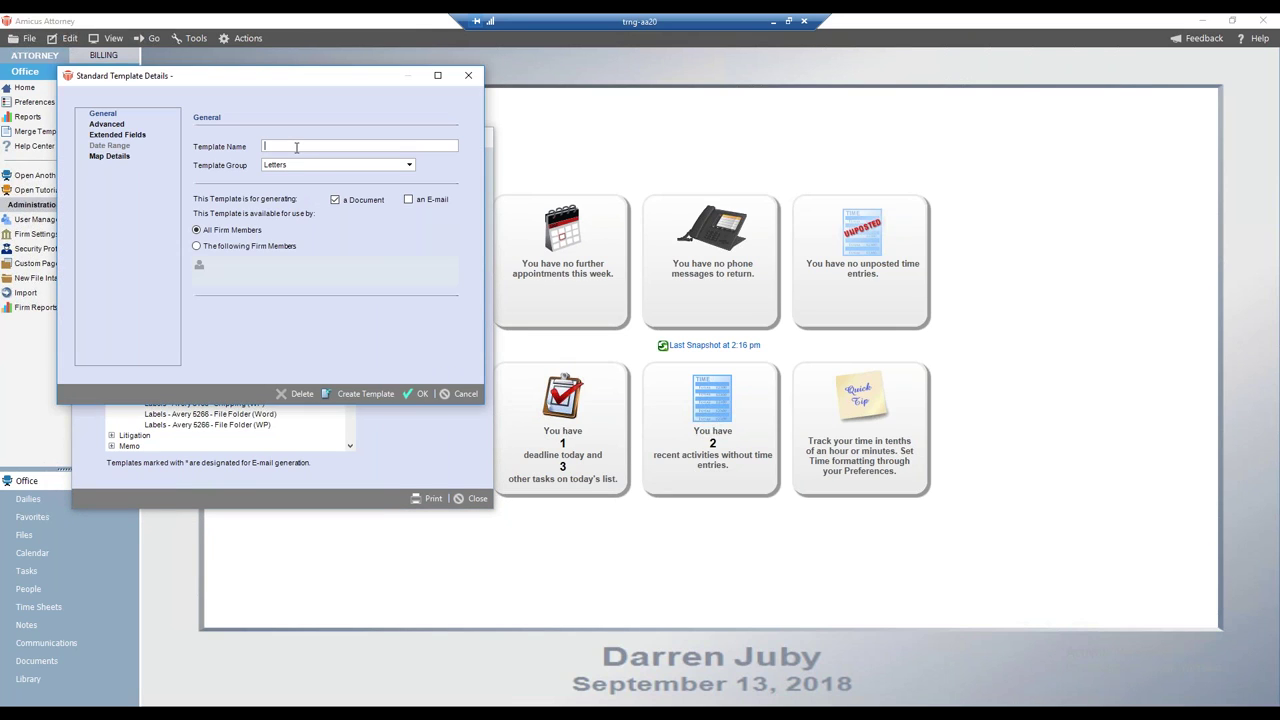
# Name the new template Training Template, assign it to the Training group, and create its Word document for editing
pyautogui.write('Training Template')
pyautogui.click(406, 165)
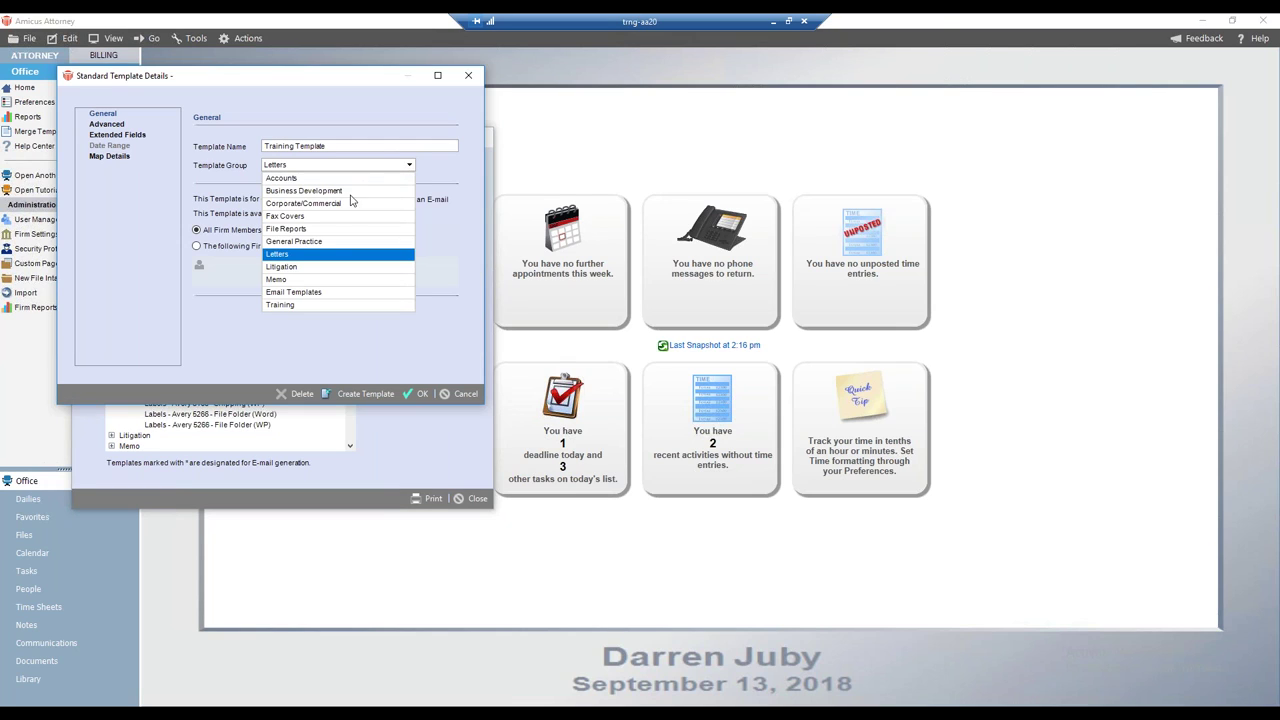
pyautogui.click(316, 304)
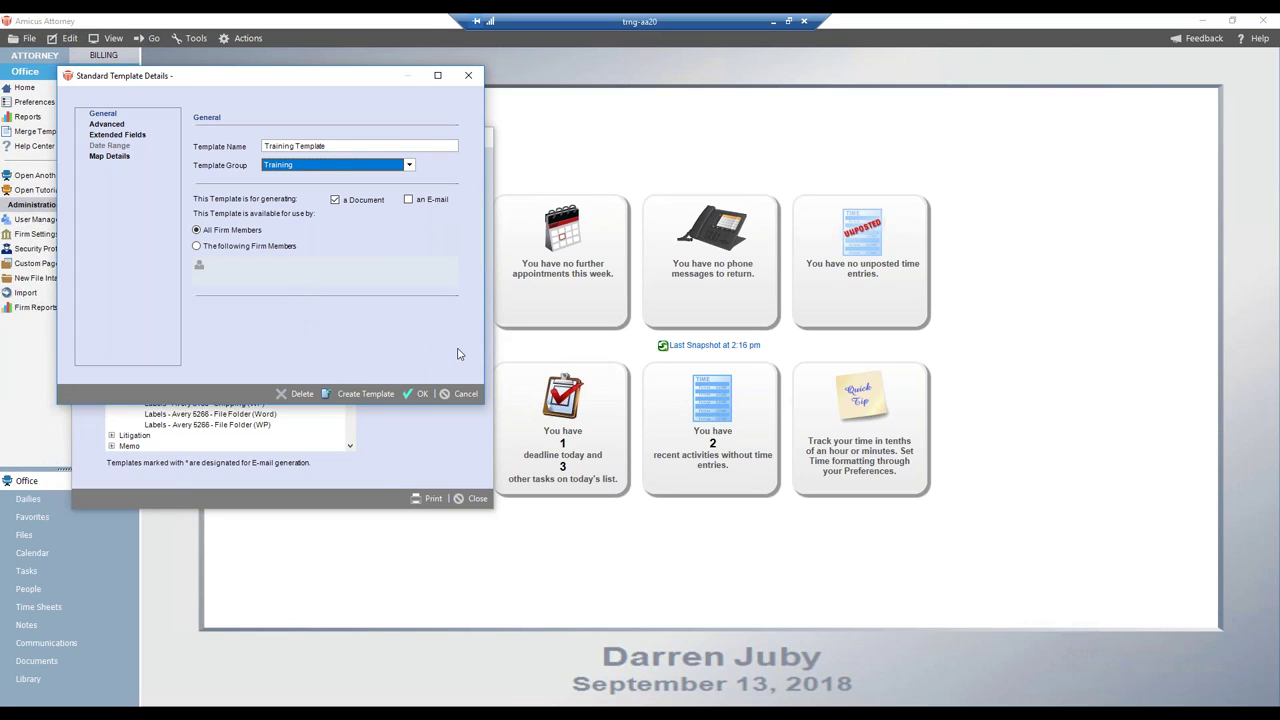
pyautogui.click(371, 396)
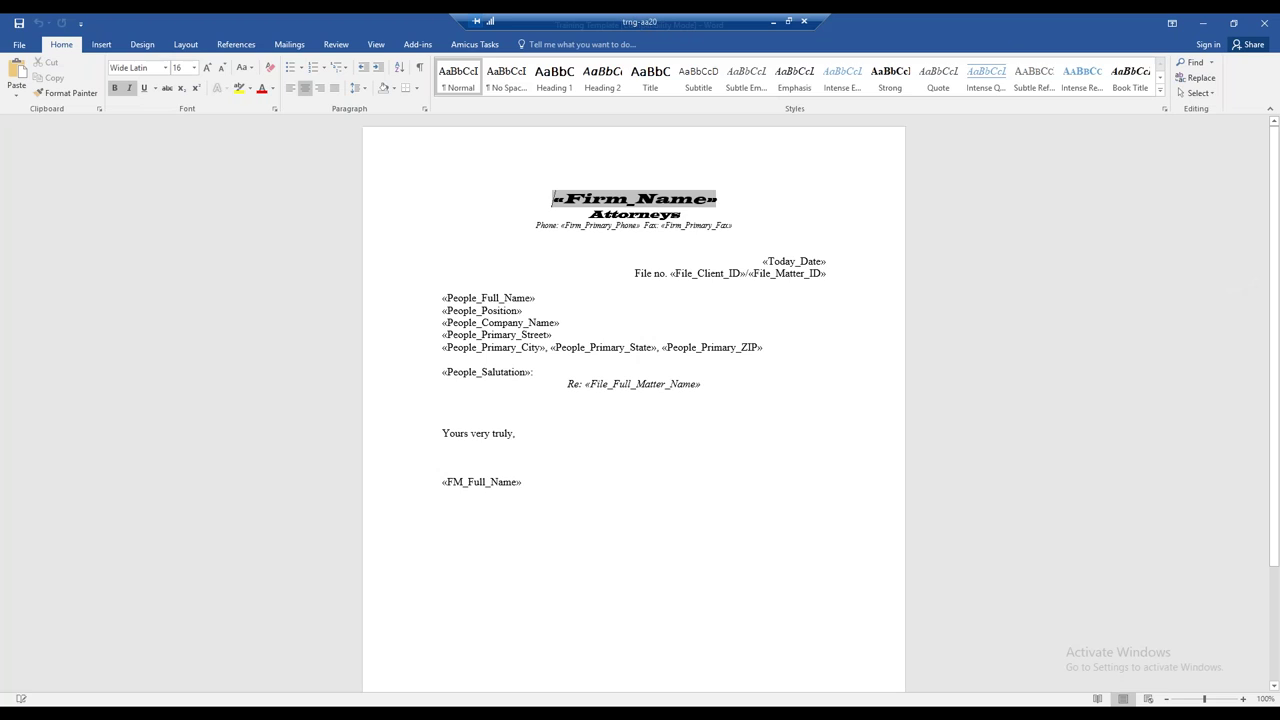
pyautogui.click(659, 305)
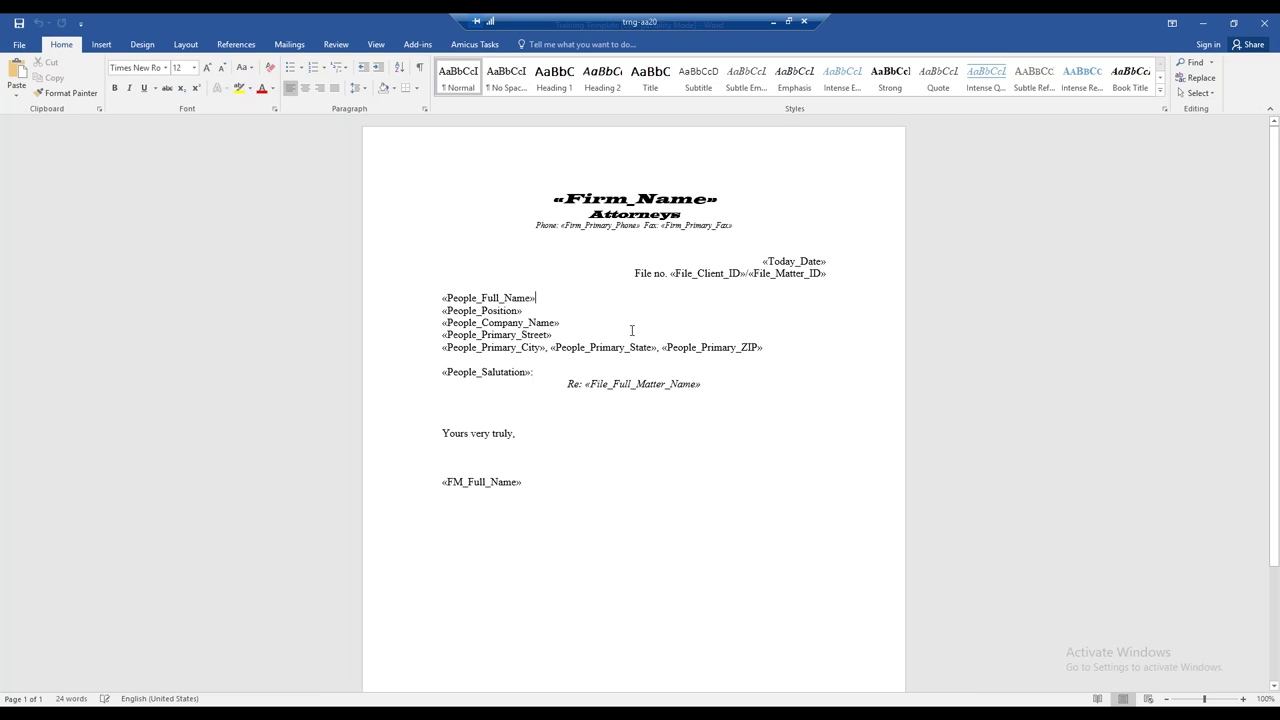
# Add an empty line below the Re: line and insert the Short File Name merge field from File Basic Information there
pyautogui.click(702, 384)
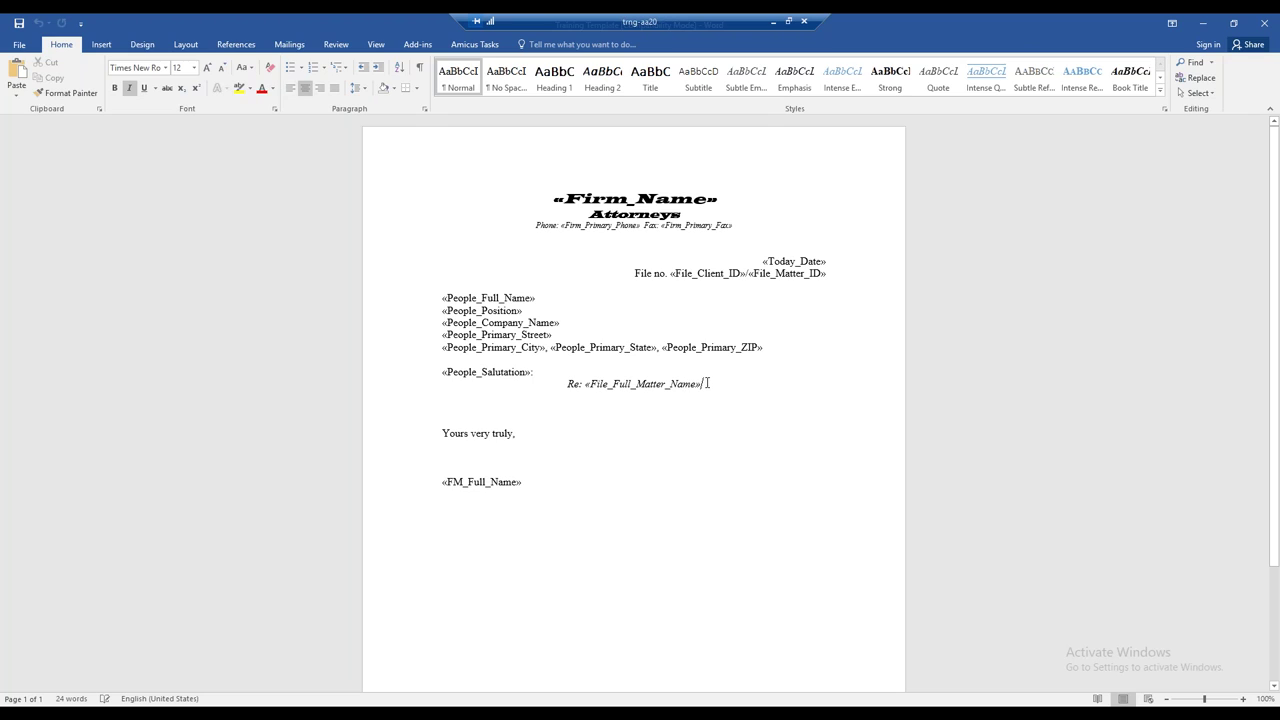
pyautogui.press('Down')
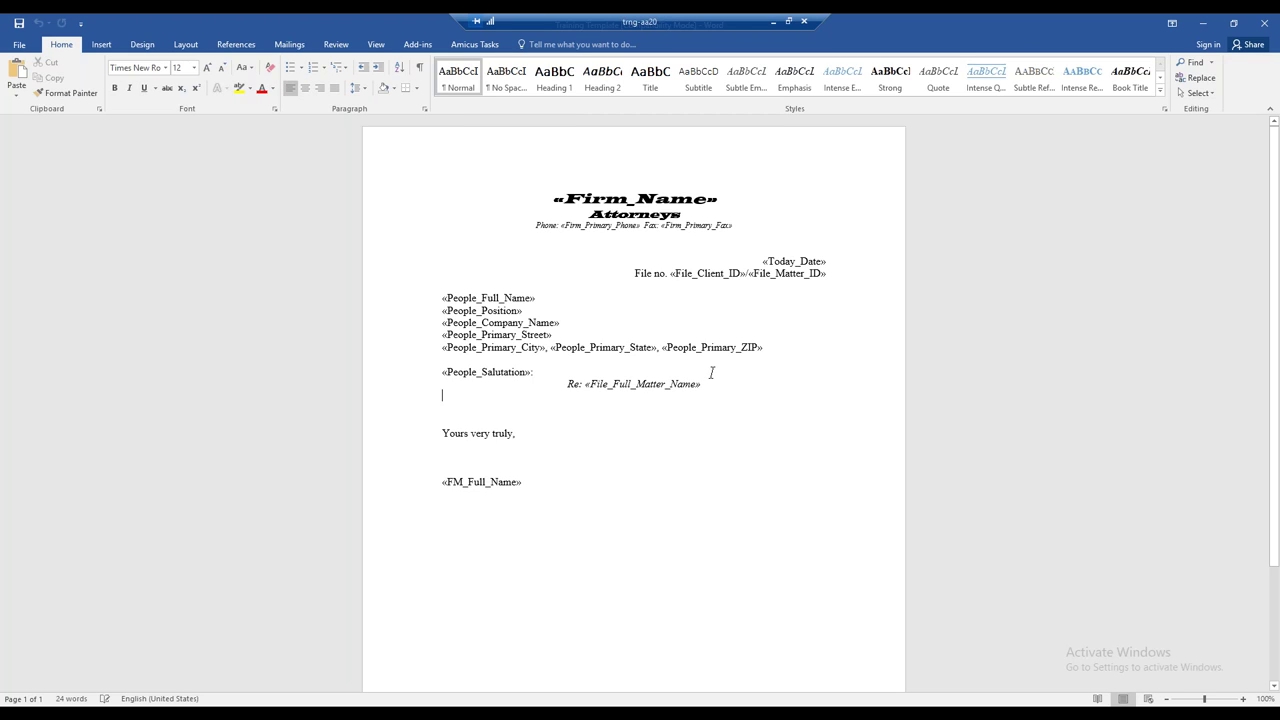
pyautogui.press('Return')
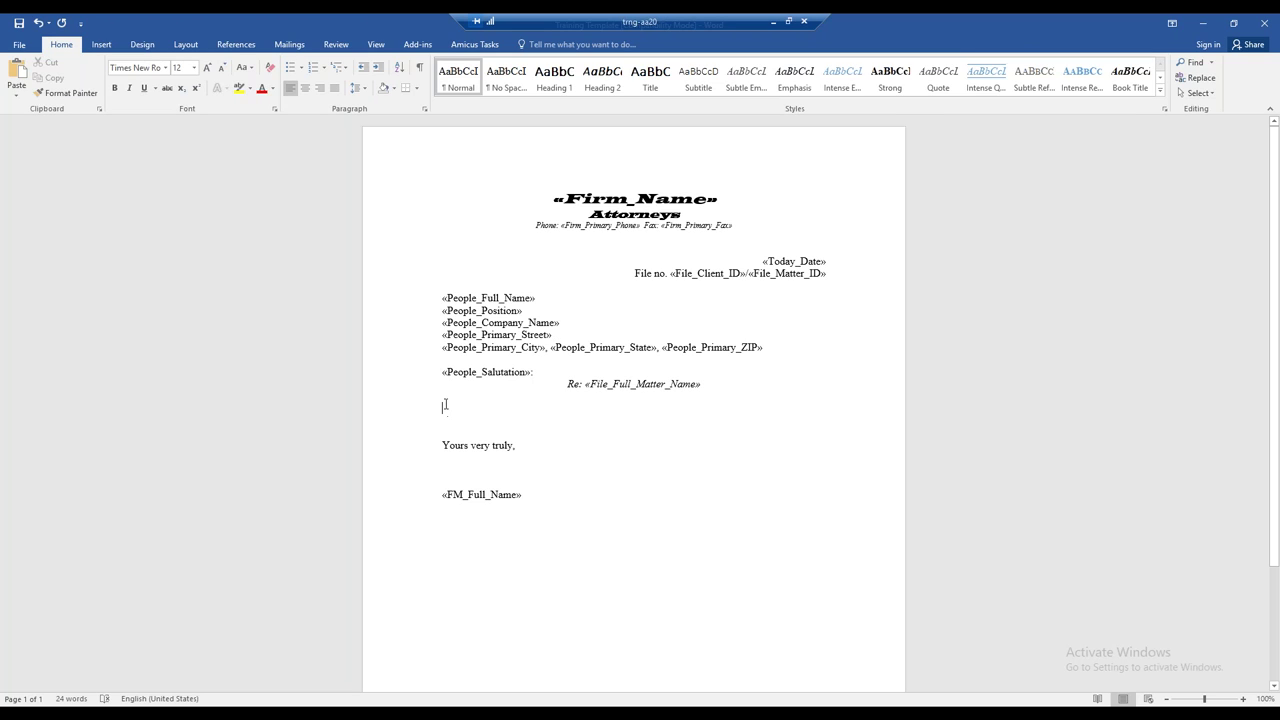
pyautogui.click(418, 45)
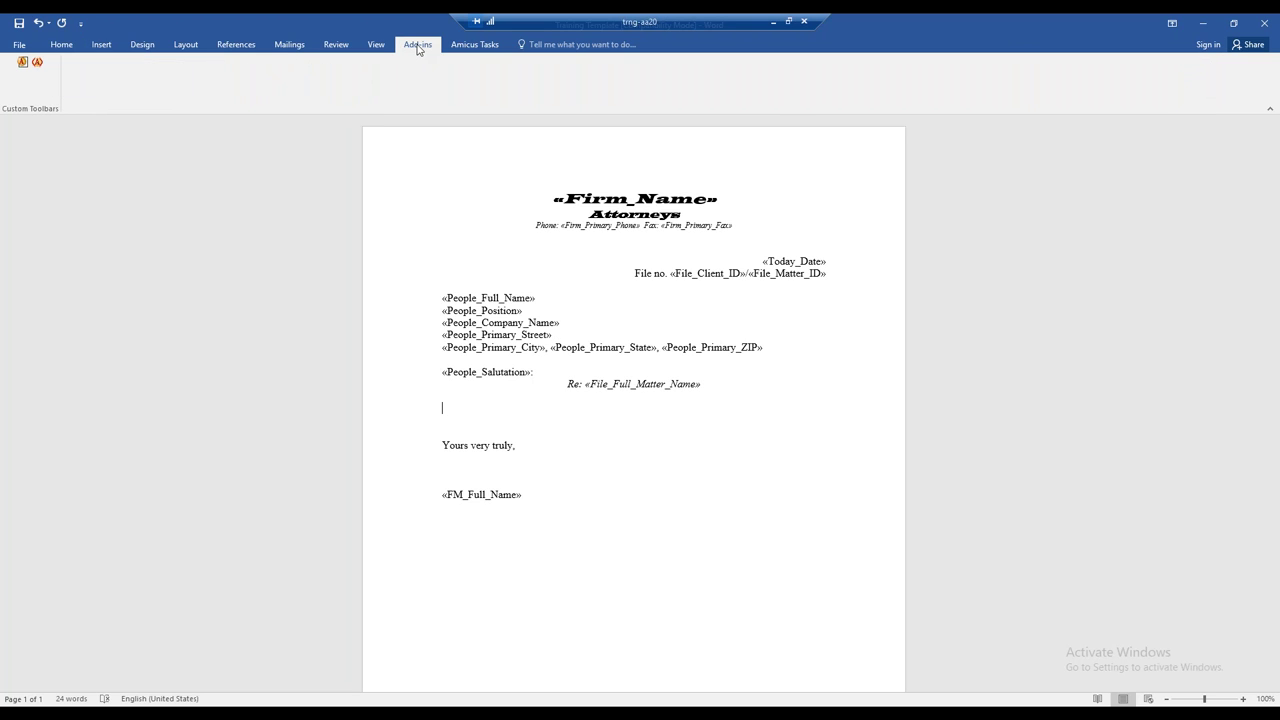
pyautogui.click(38, 63)
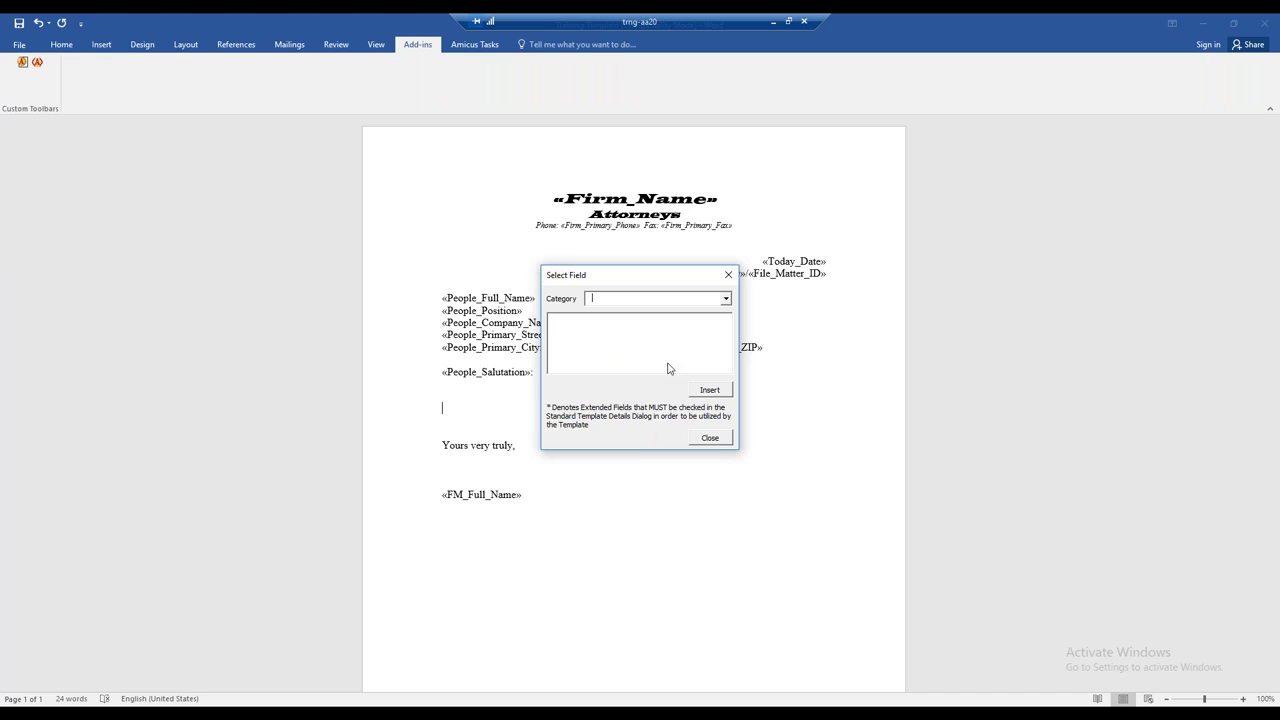
pyautogui.click(726, 299)
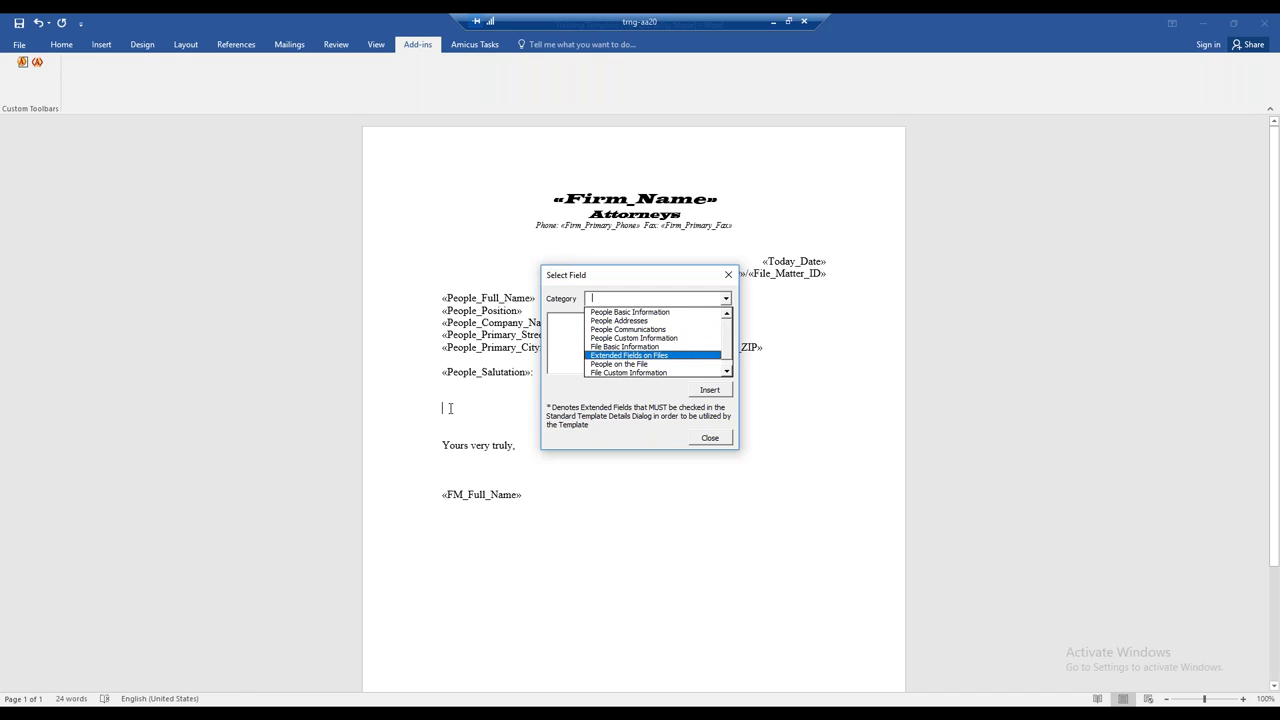
pyautogui.click(651, 348)
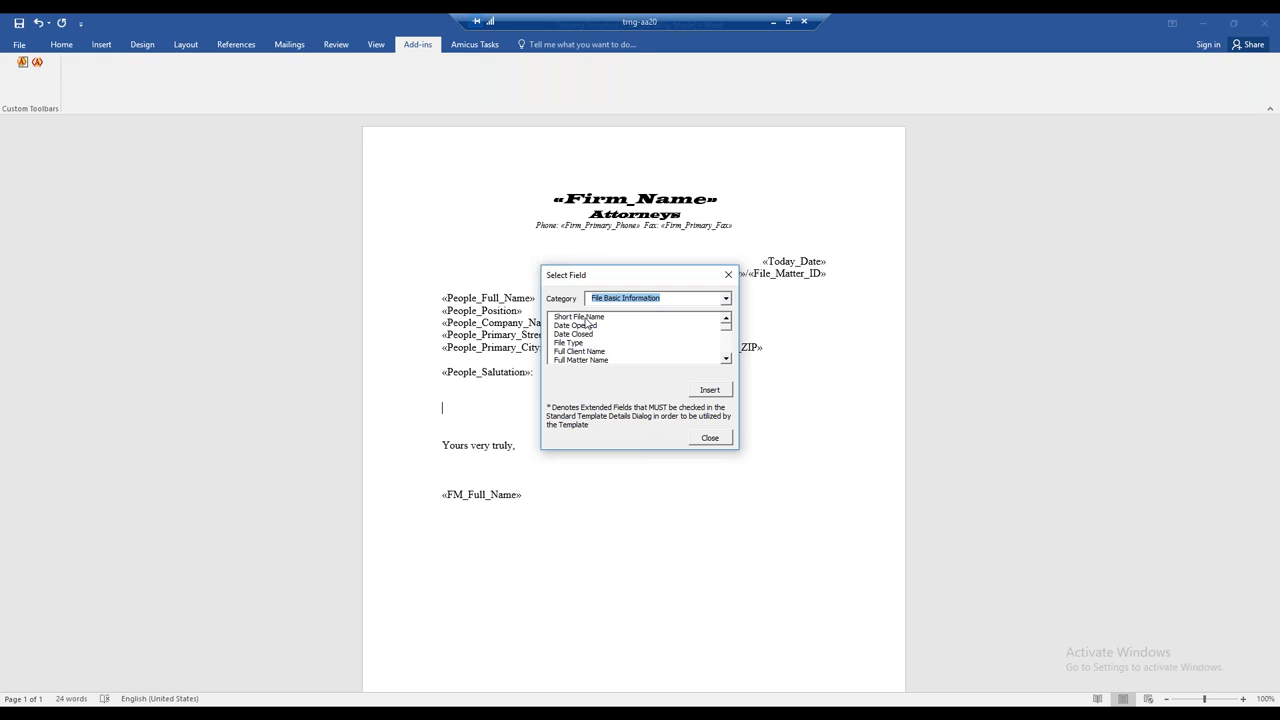
pyautogui.click(587, 318)
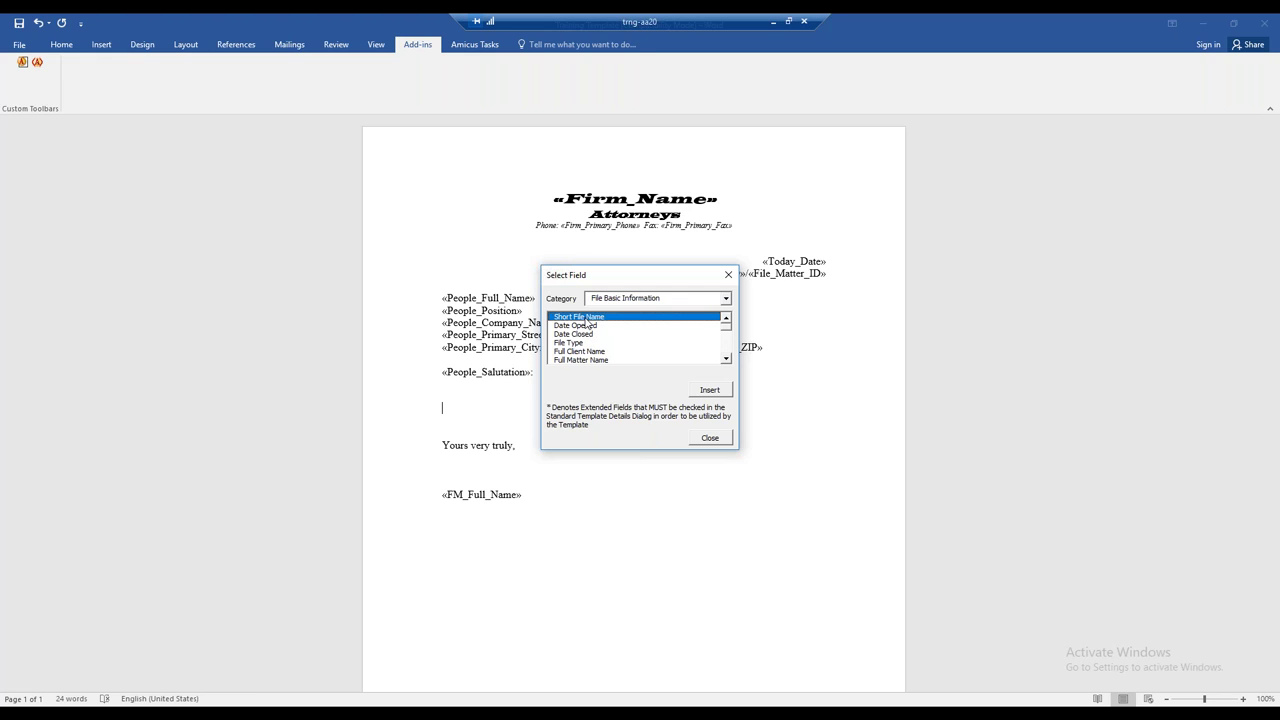
pyautogui.click(698, 392)
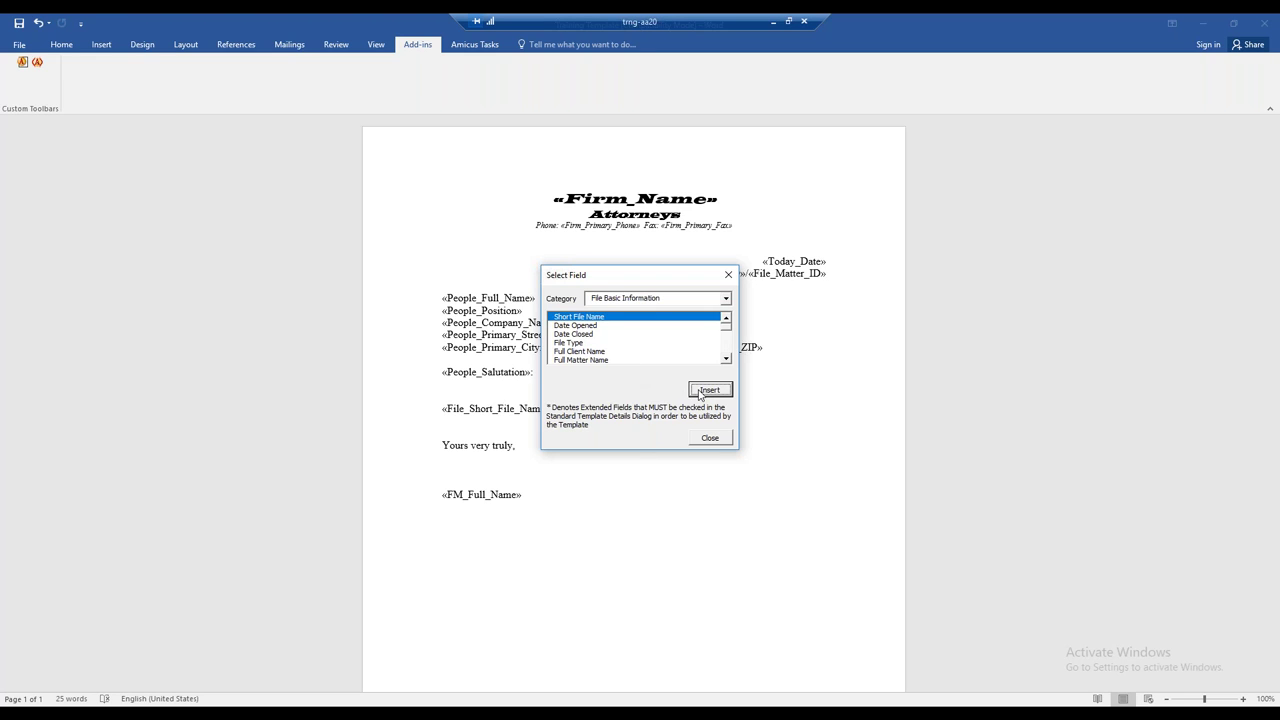
pyautogui.click(714, 439)
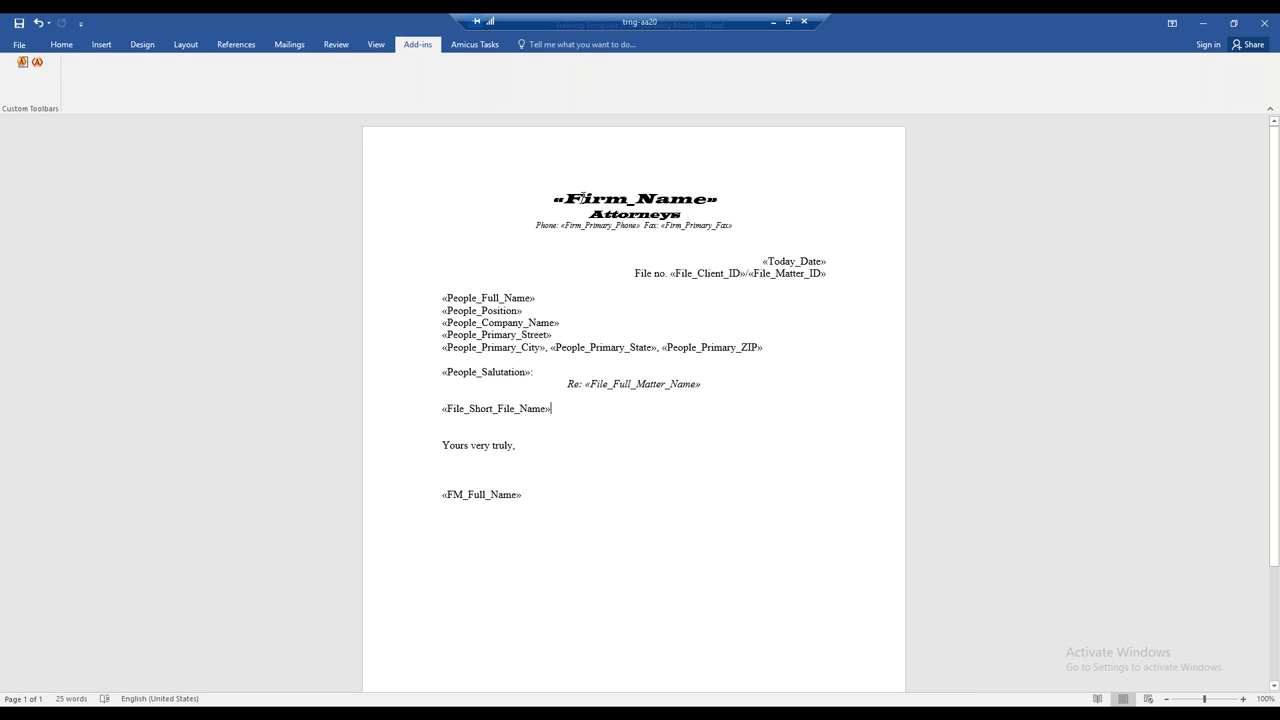
# Try a font size of 18 on the Attorneys line of the letterhead and undo the change
pyautogui.moveTo(589, 212); pyautogui.dragTo(690, 211)
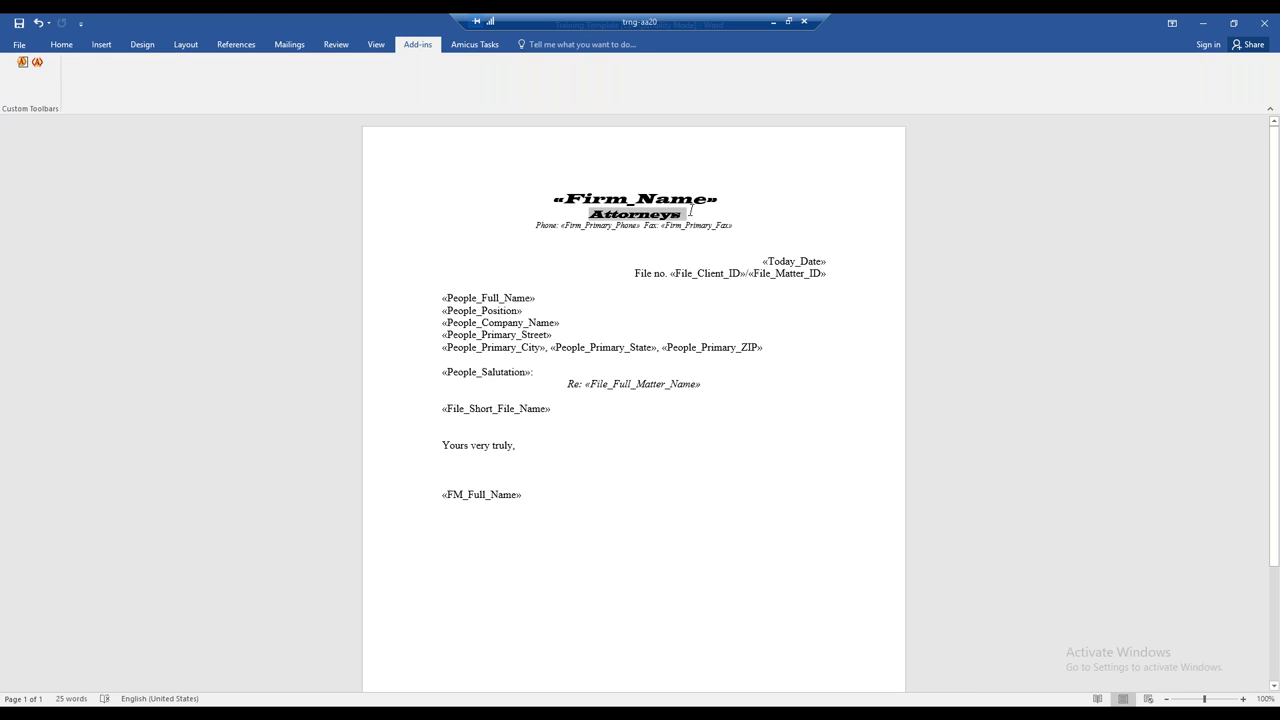
pyautogui.click(66, 48)
pyautogui.click(128, 90)
pyautogui.click(128, 90)
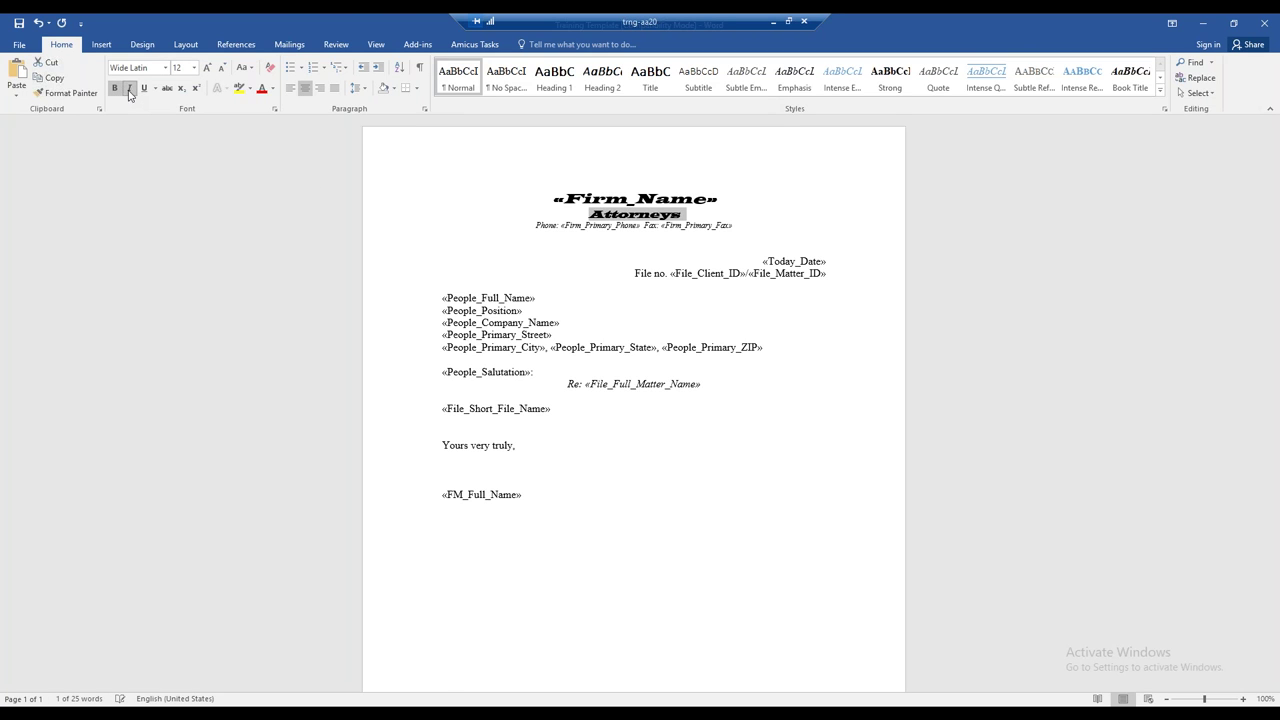
pyautogui.click(194, 68)
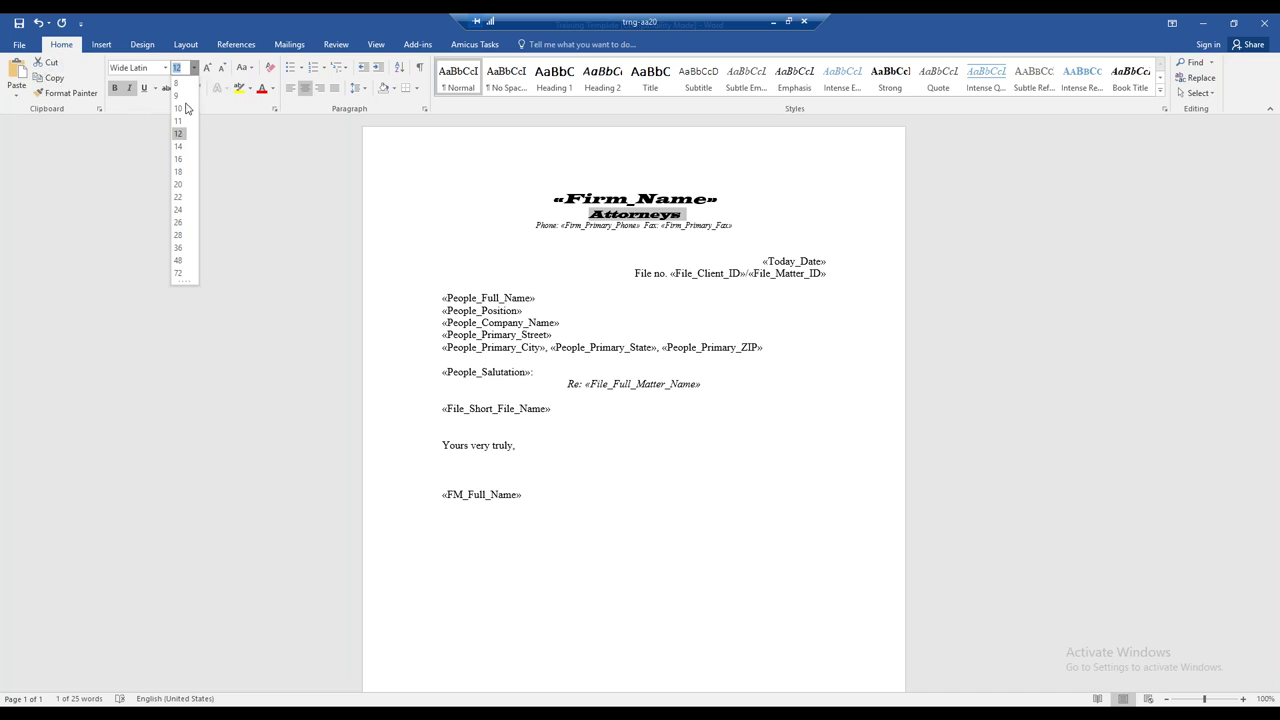
pyautogui.click(180, 172)
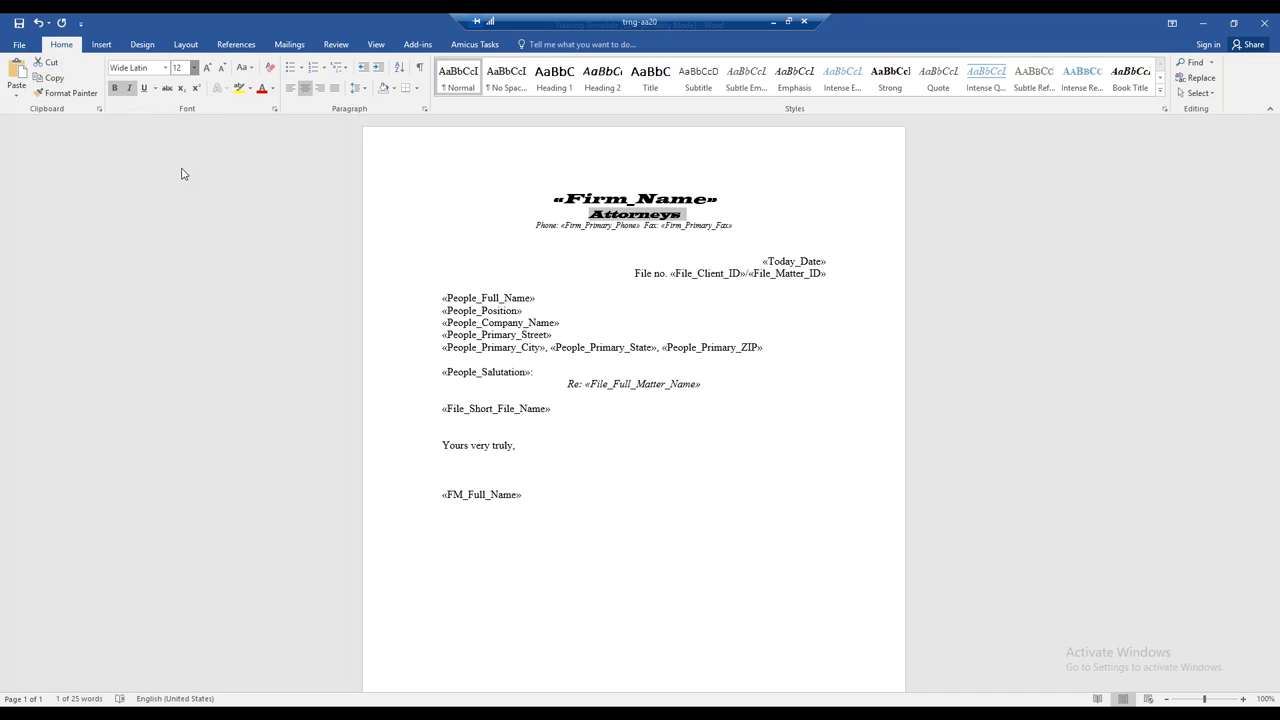
pyautogui.click(38, 22)
# Browse the merge fields under People Custom Information and under File Custom Information for the Civil Litigation and Litigation file types
pyautogui.click(408, 46)
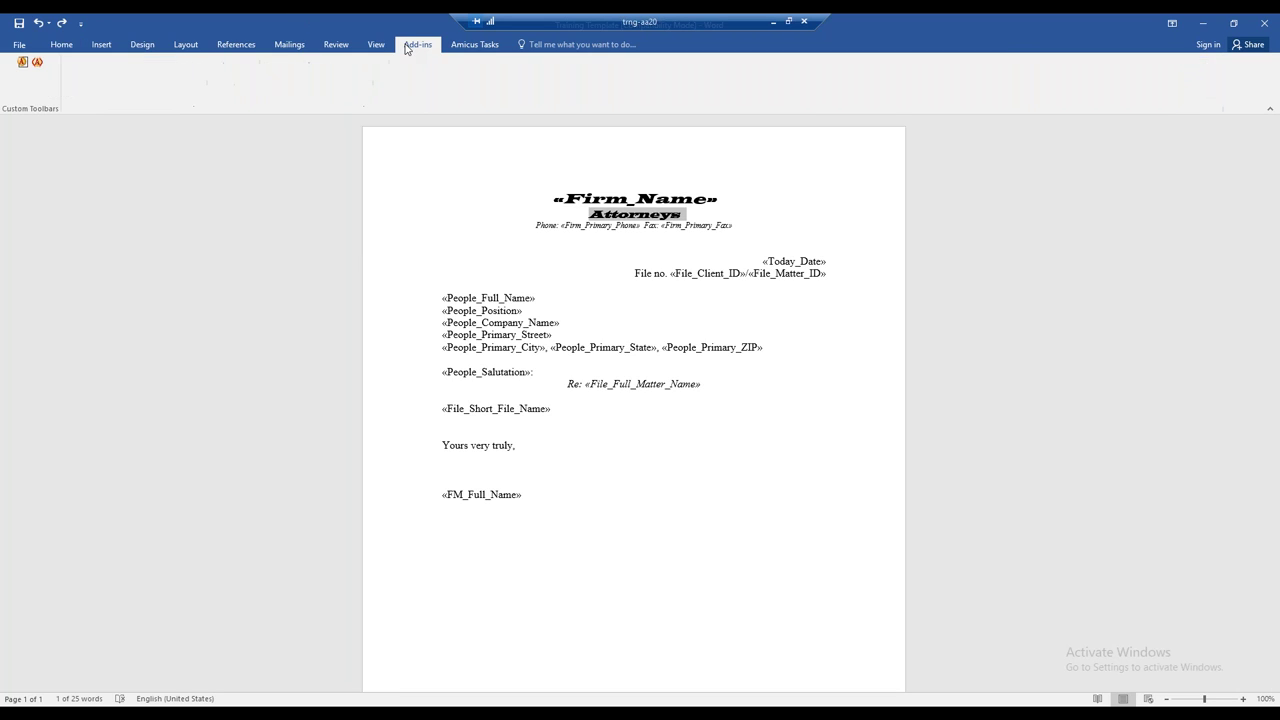
pyautogui.click(37, 62)
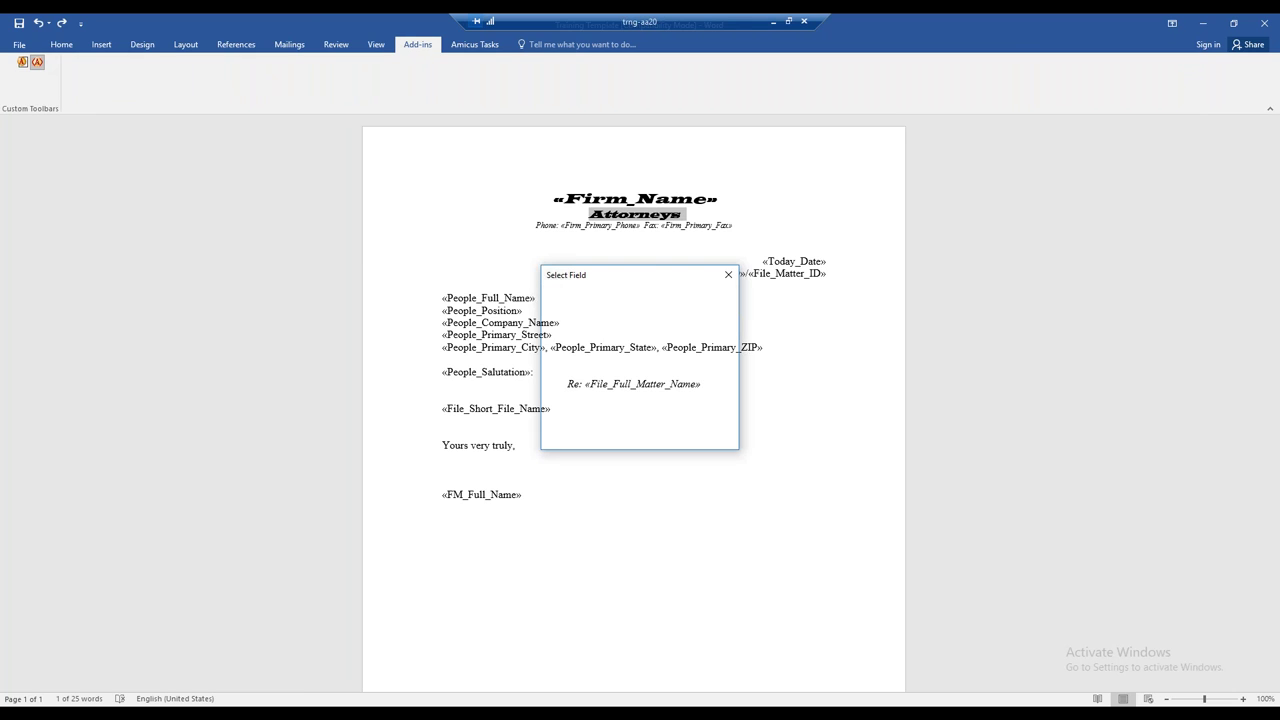
pyautogui.click(726, 298)
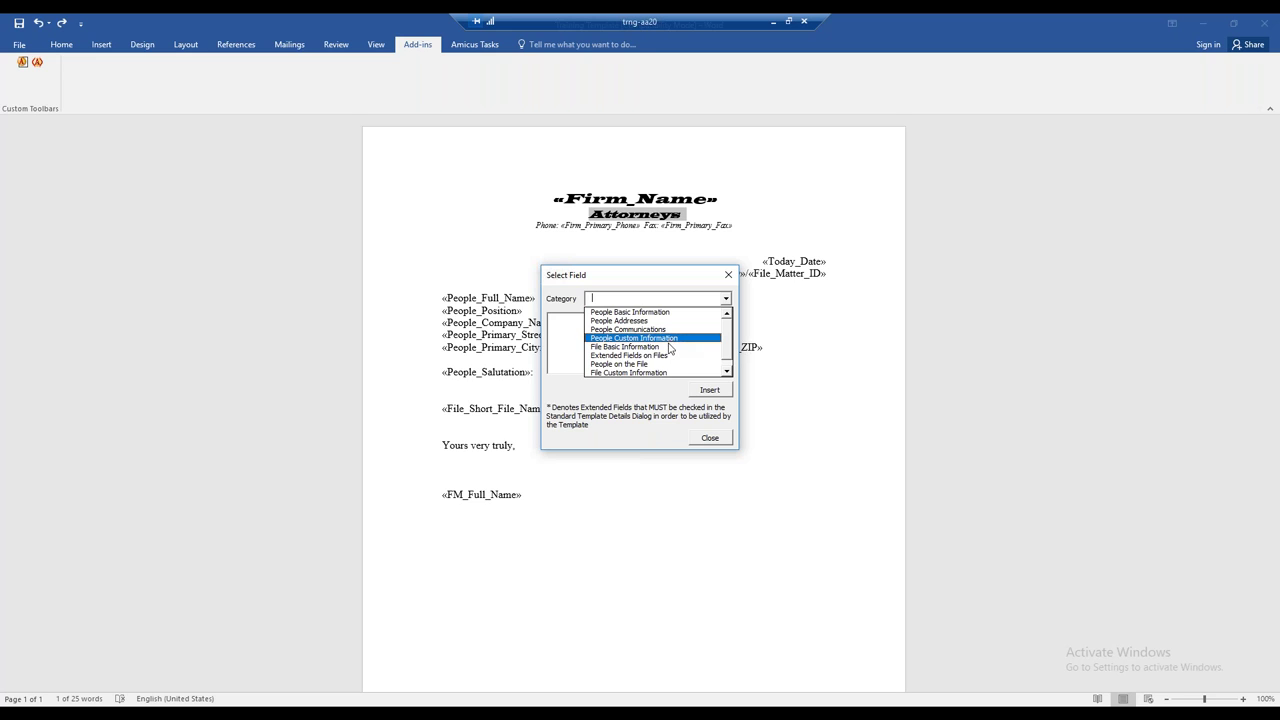
pyautogui.click(662, 372)
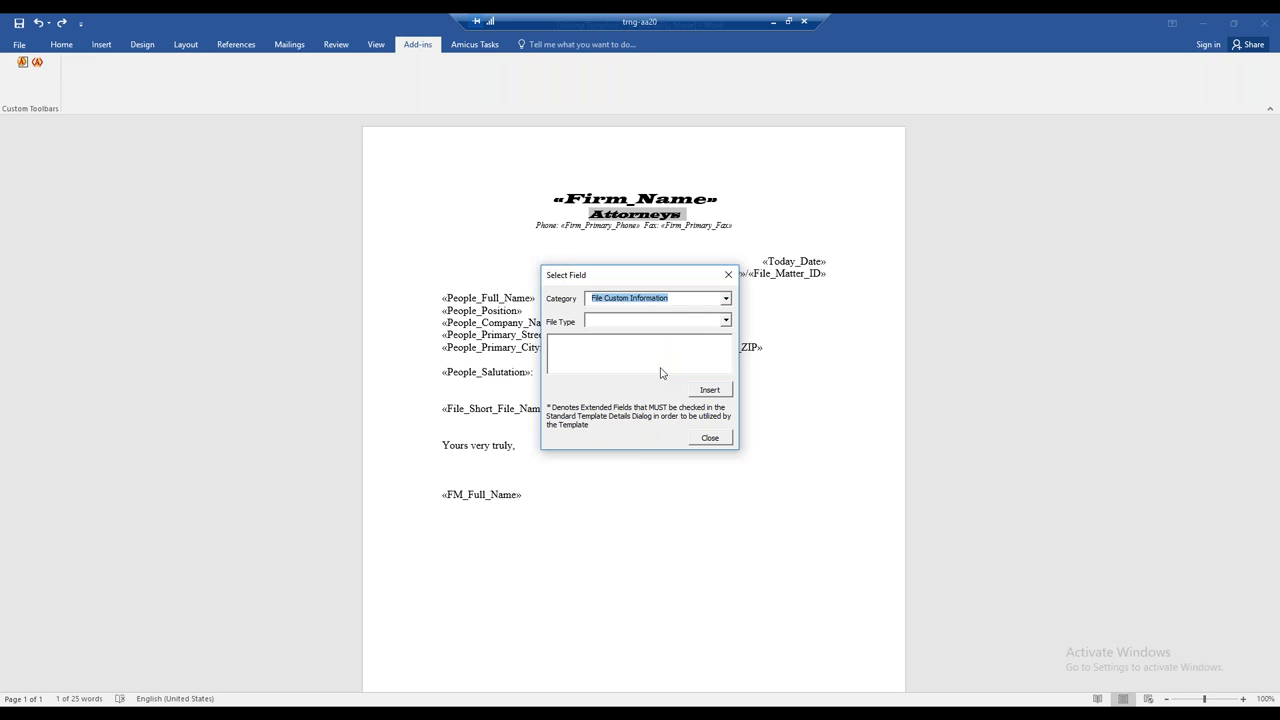
pyautogui.click(726, 298)
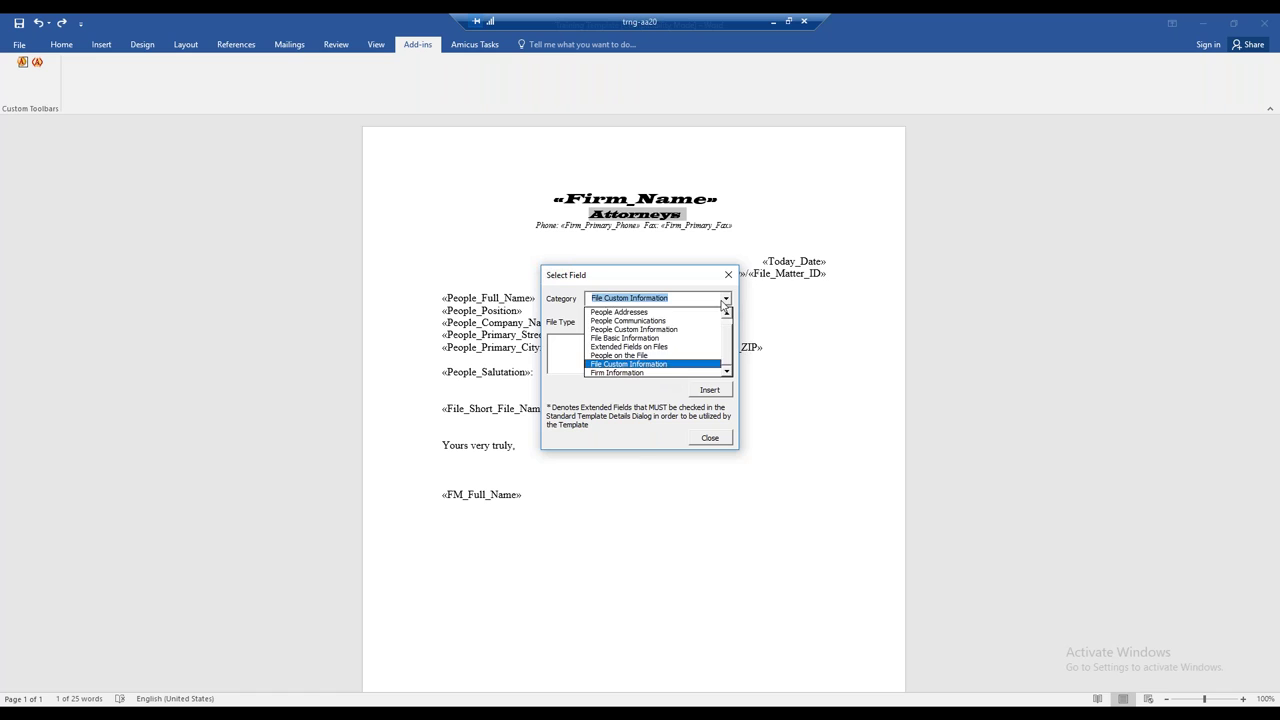
pyautogui.click(640, 329)
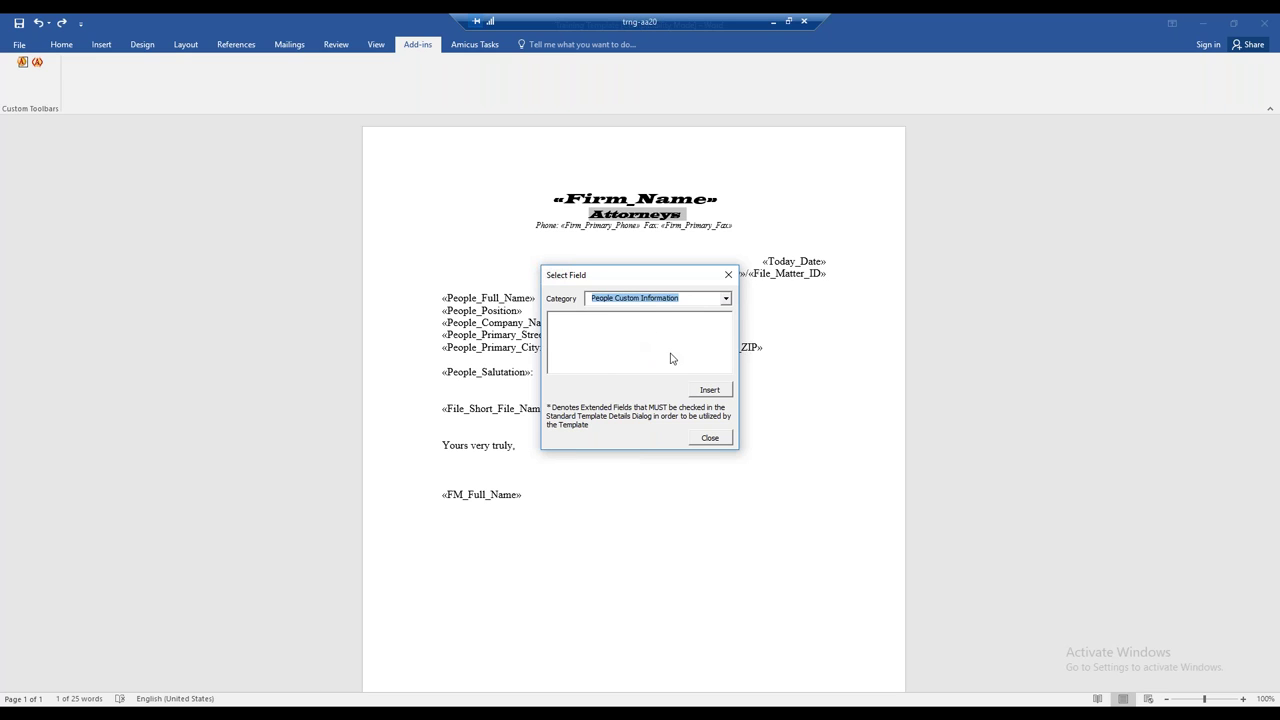
pyautogui.click(726, 298)
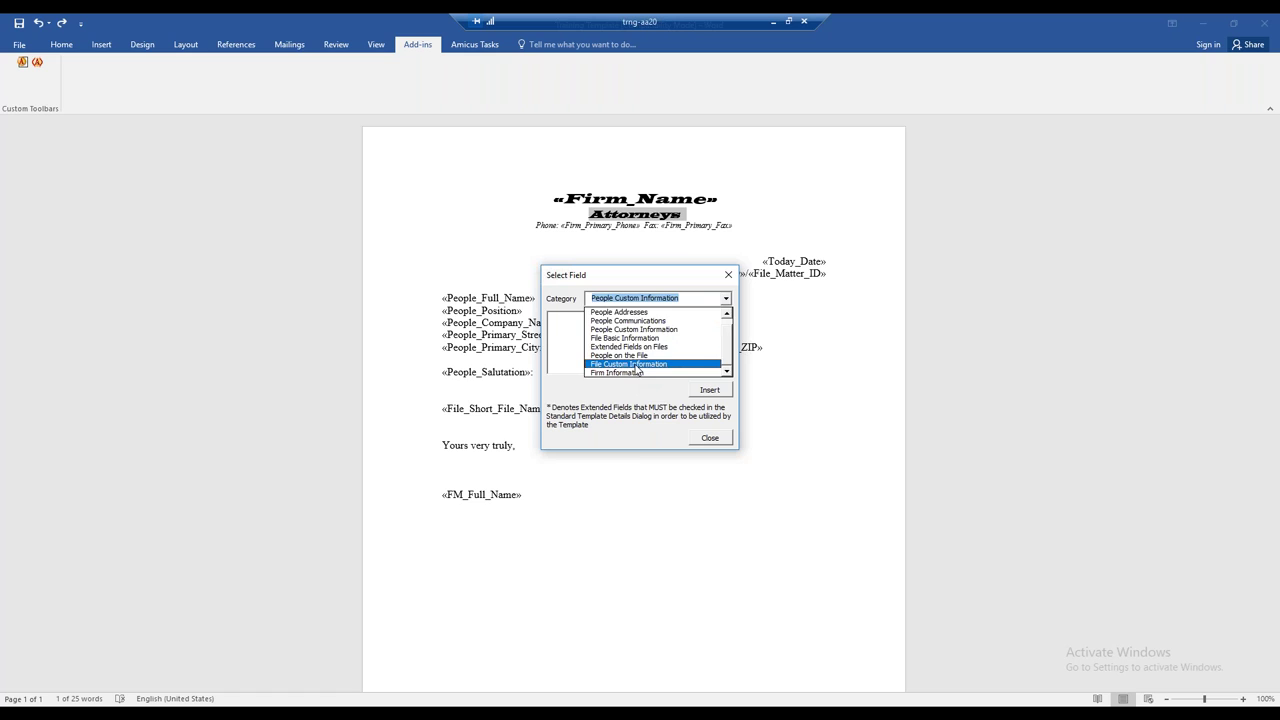
pyautogui.click(636, 364)
pyautogui.click(726, 321)
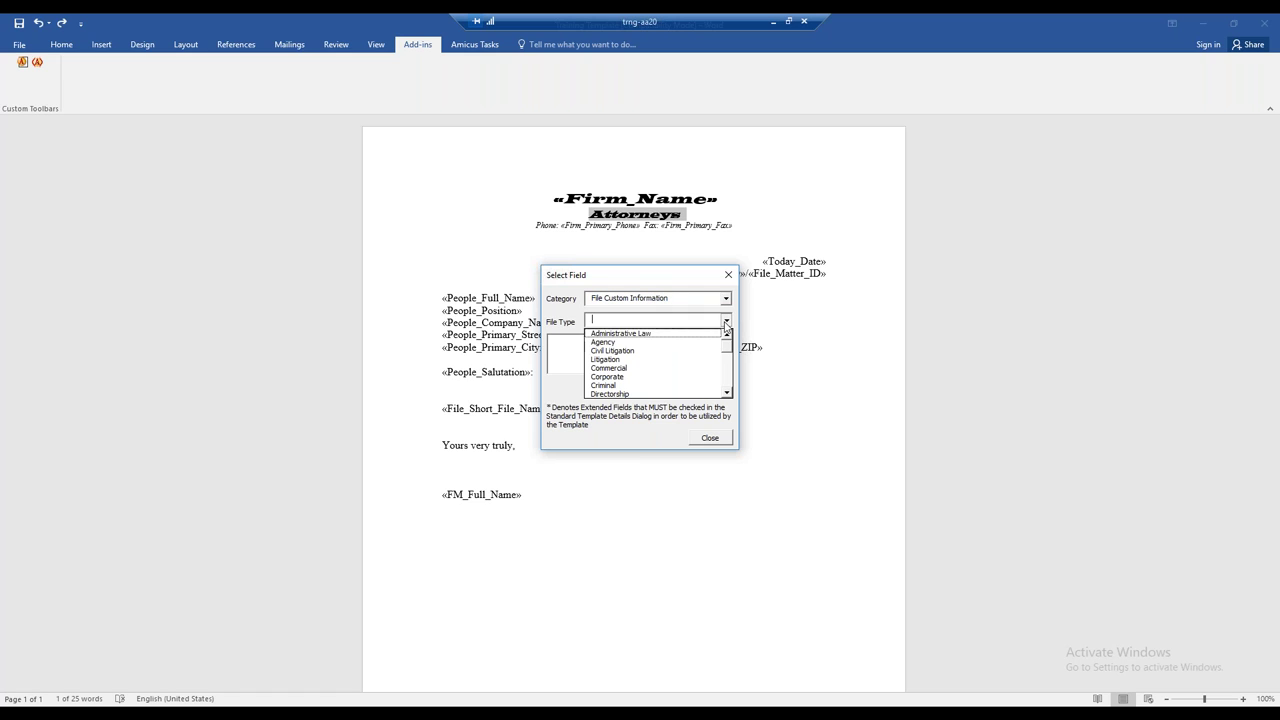
pyautogui.click(625, 348)
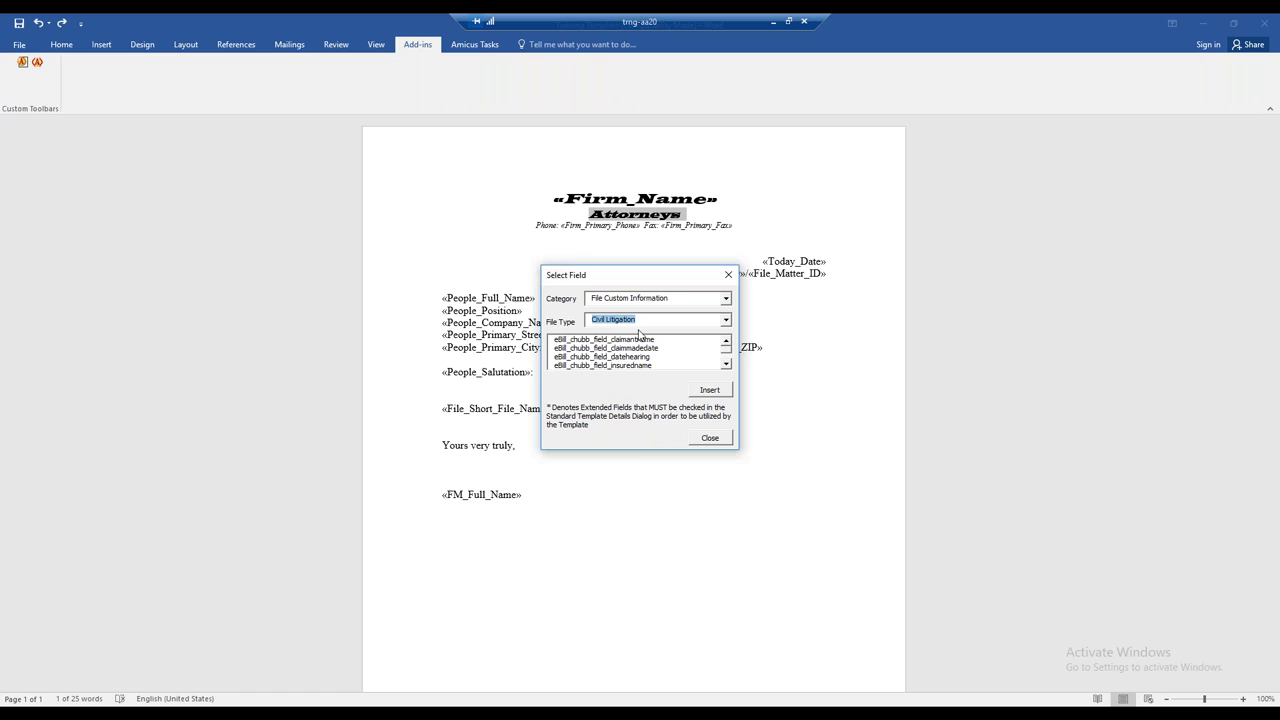
pyautogui.click(726, 321)
pyautogui.click(617, 343)
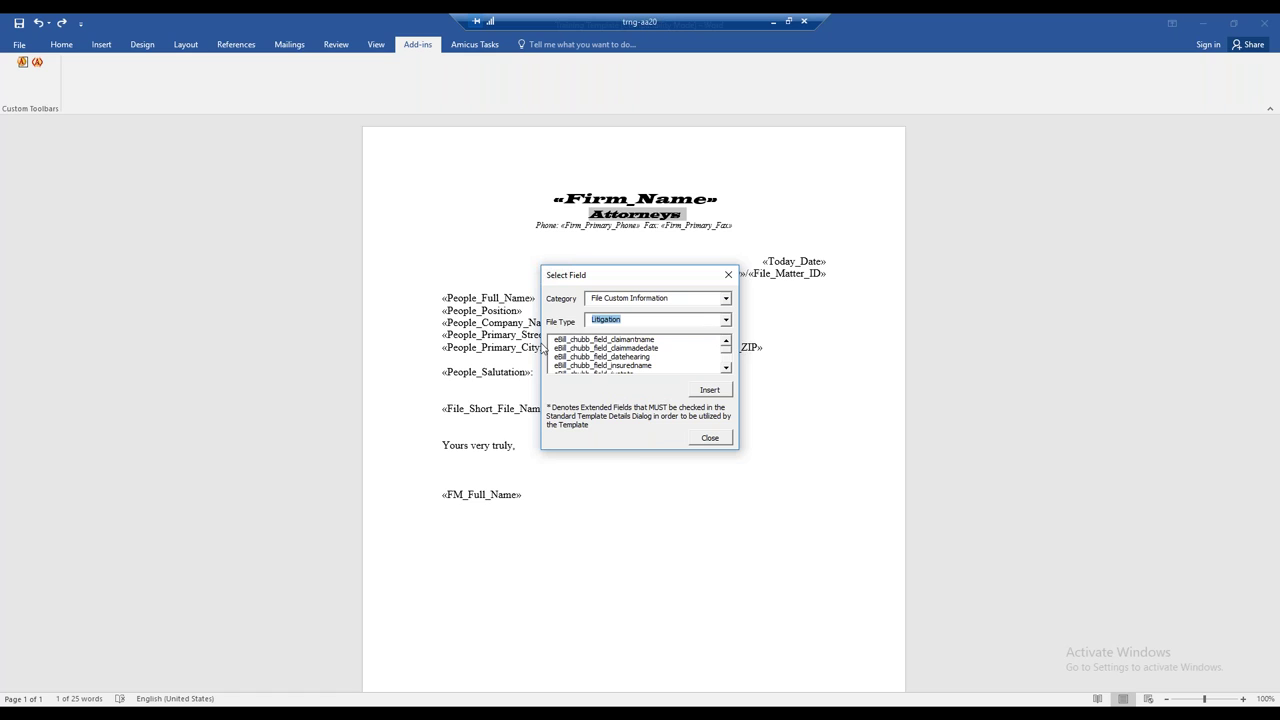
pyautogui.click(710, 438)
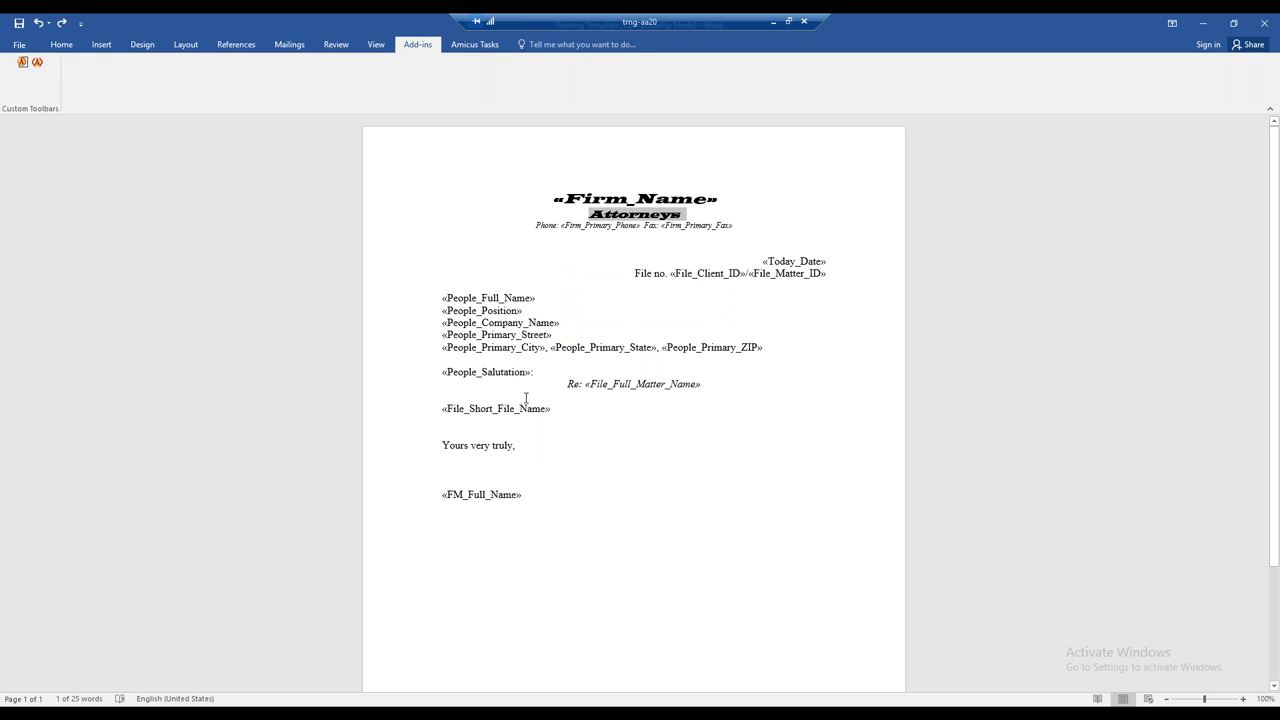
# Save and close the template's Word document, and close Template Management in Amicus Attorney
pyautogui.click(685, 432)
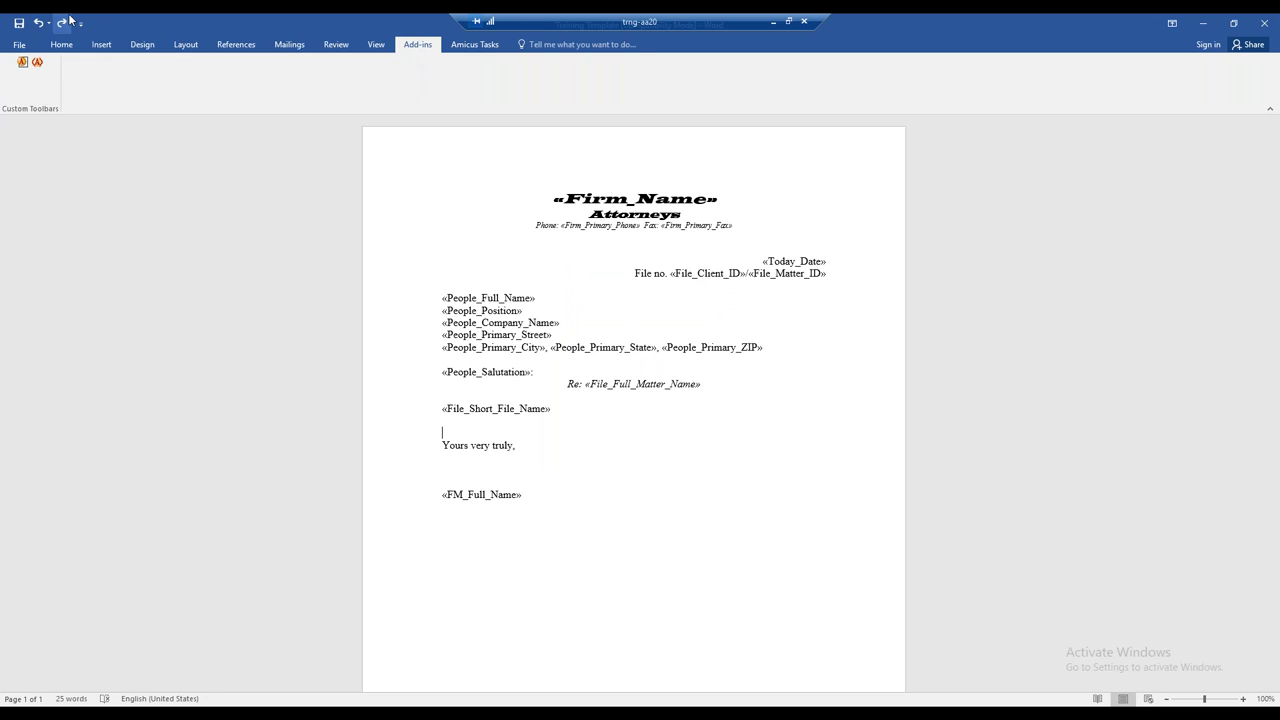
pyautogui.click(24, 26)
pyautogui.click(1264, 22)
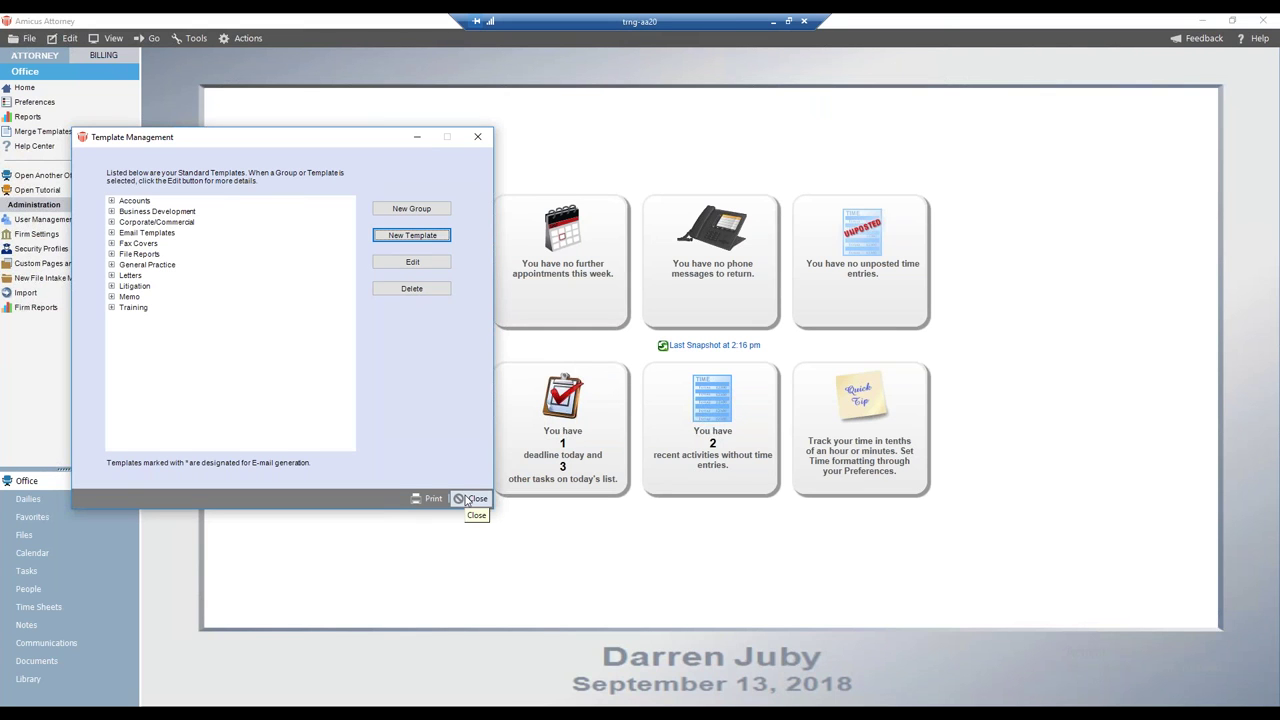
pyautogui.click(470, 498)
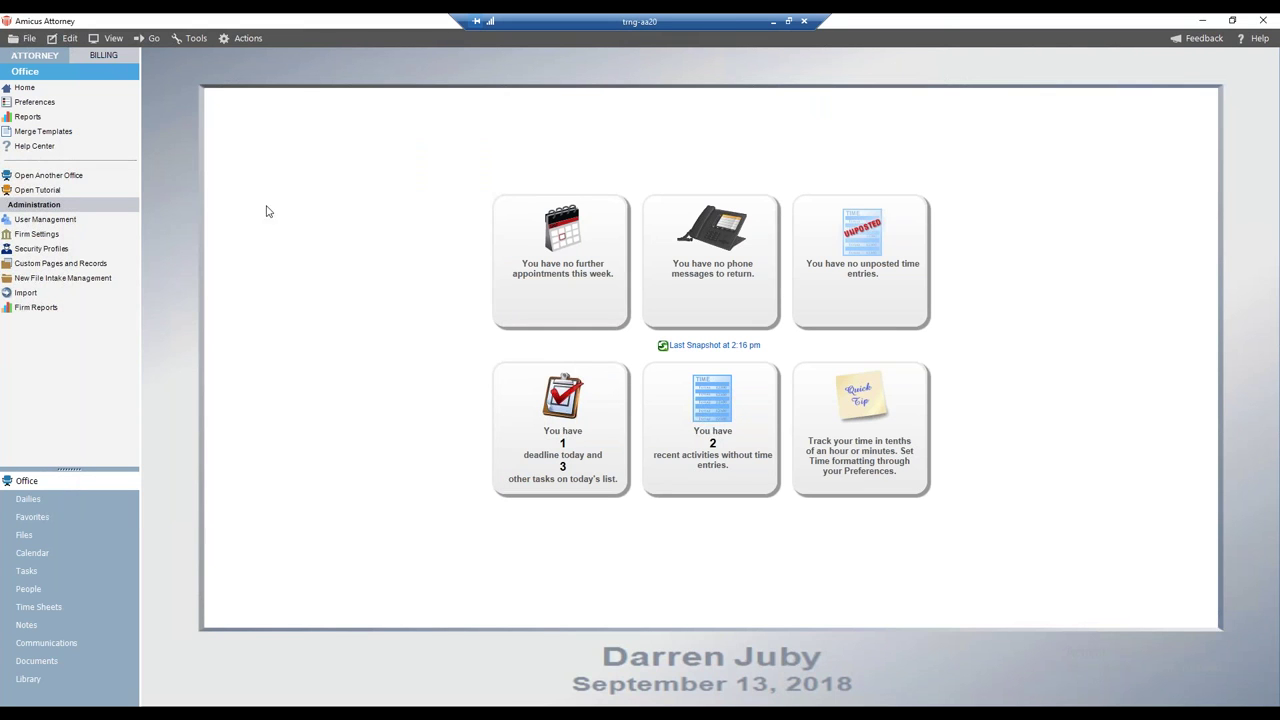
# Check the Training group in the merge templates for Training Template, and close Template Management
pyautogui.click(72, 134)
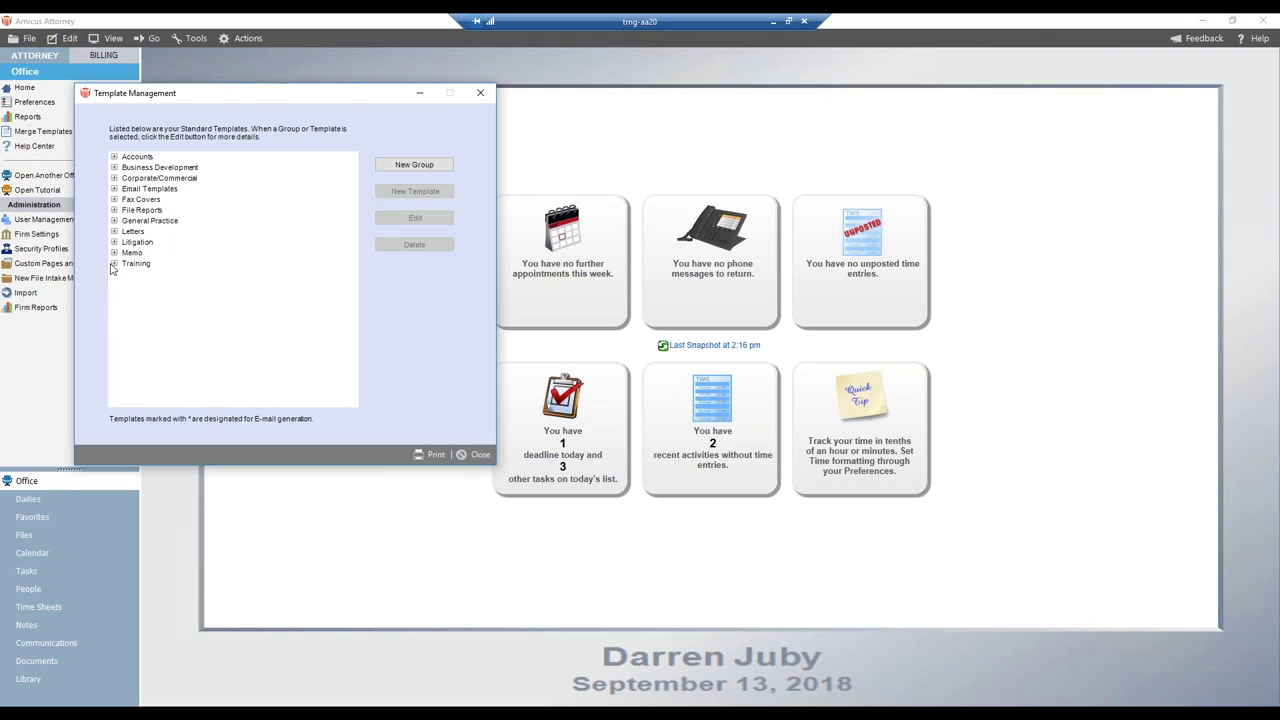
pyautogui.click(113, 263)
pyautogui.click(180, 276)
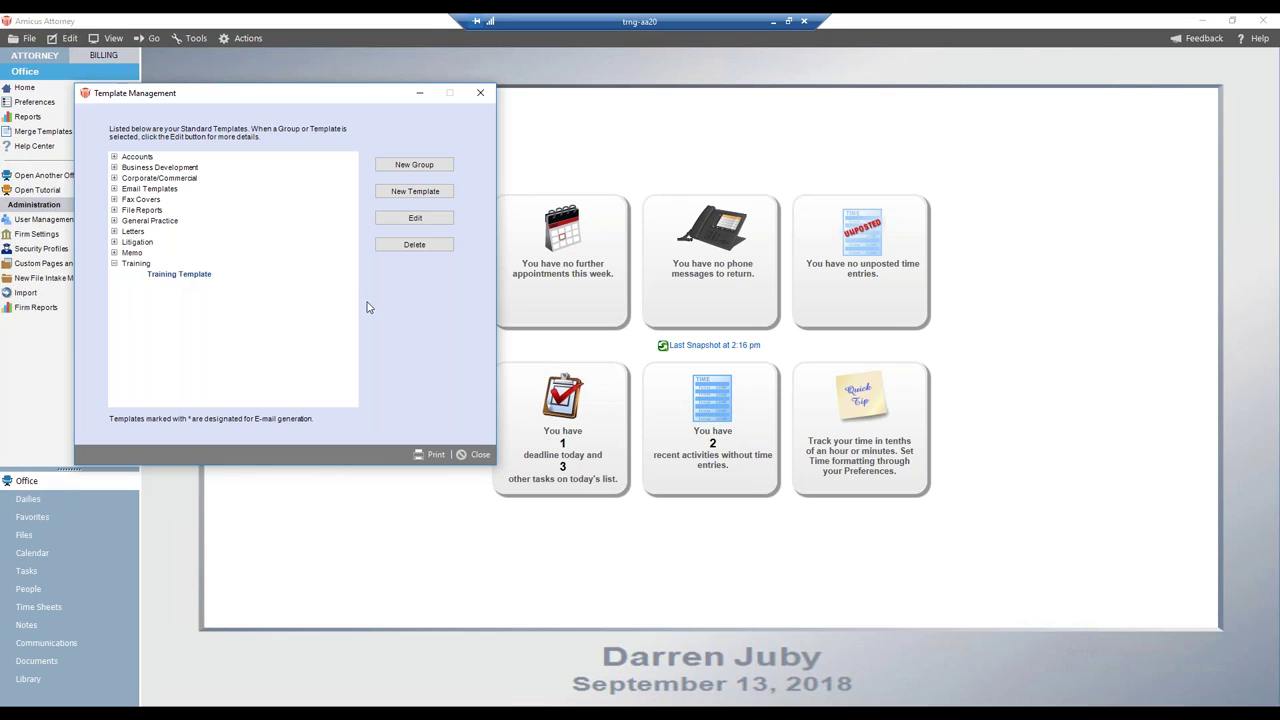
pyautogui.click(479, 455)
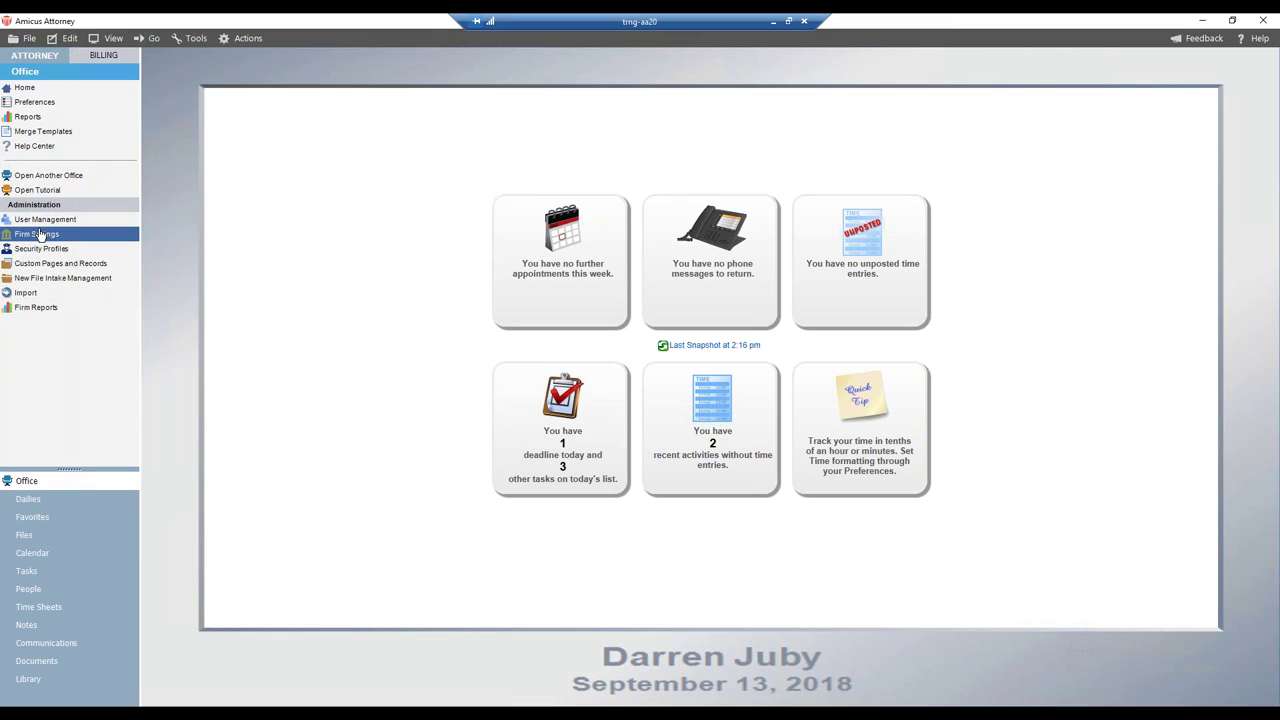
# Test Training Template by generating a letter for the VanDelay Industries file, and close the letter without saving or adding it to Amicus
pyautogui.click(25, 535)
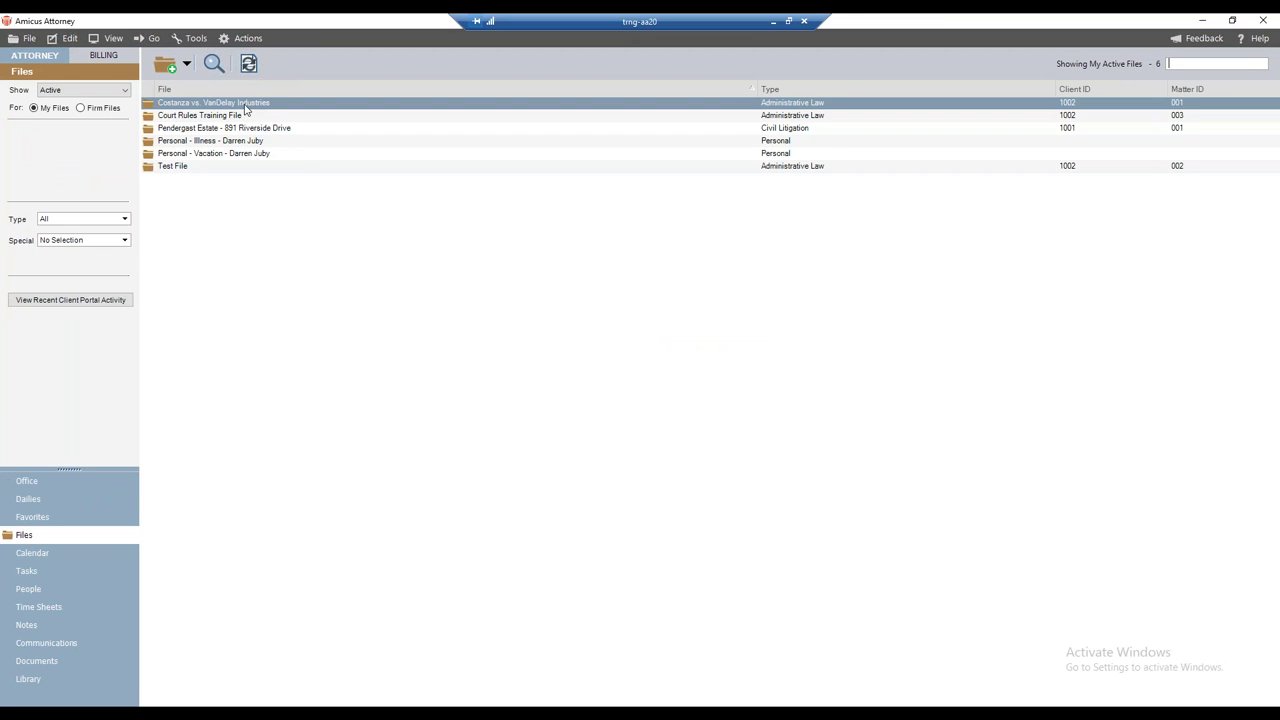
pyautogui.click(250, 64)
pyautogui.click(279, 416)
pyautogui.click(338, 427)
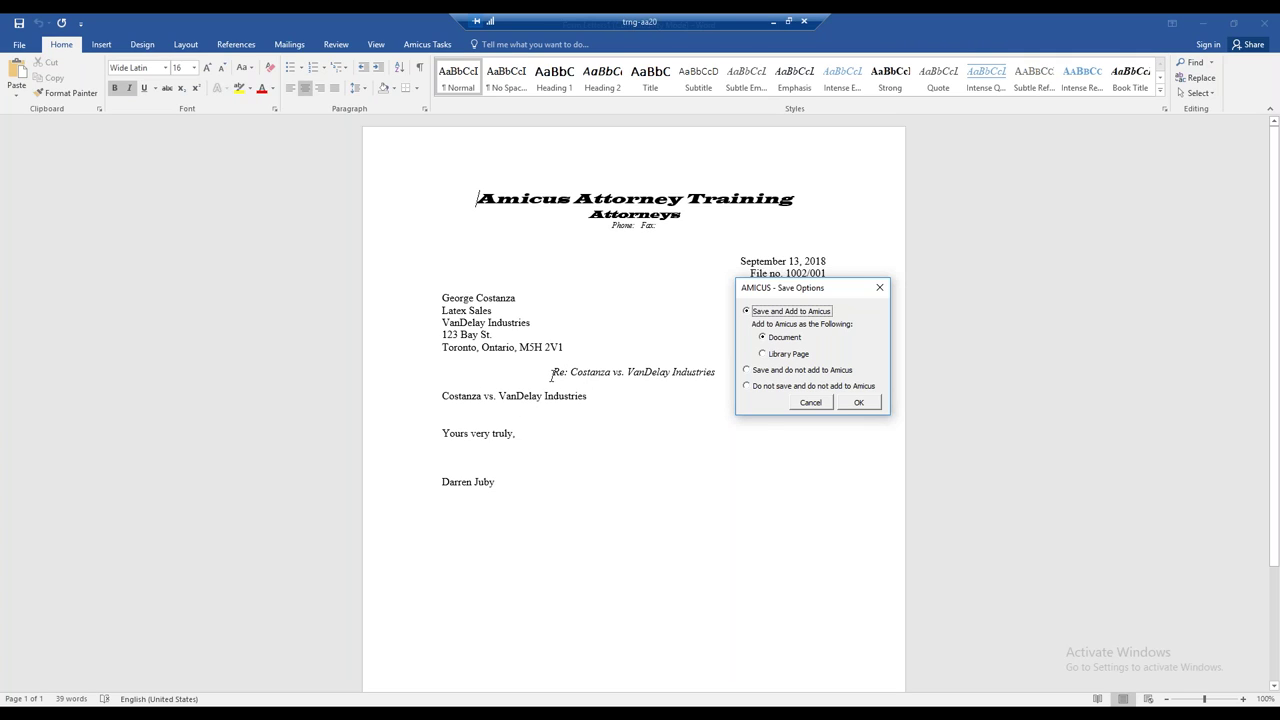
pyautogui.click(811, 403)
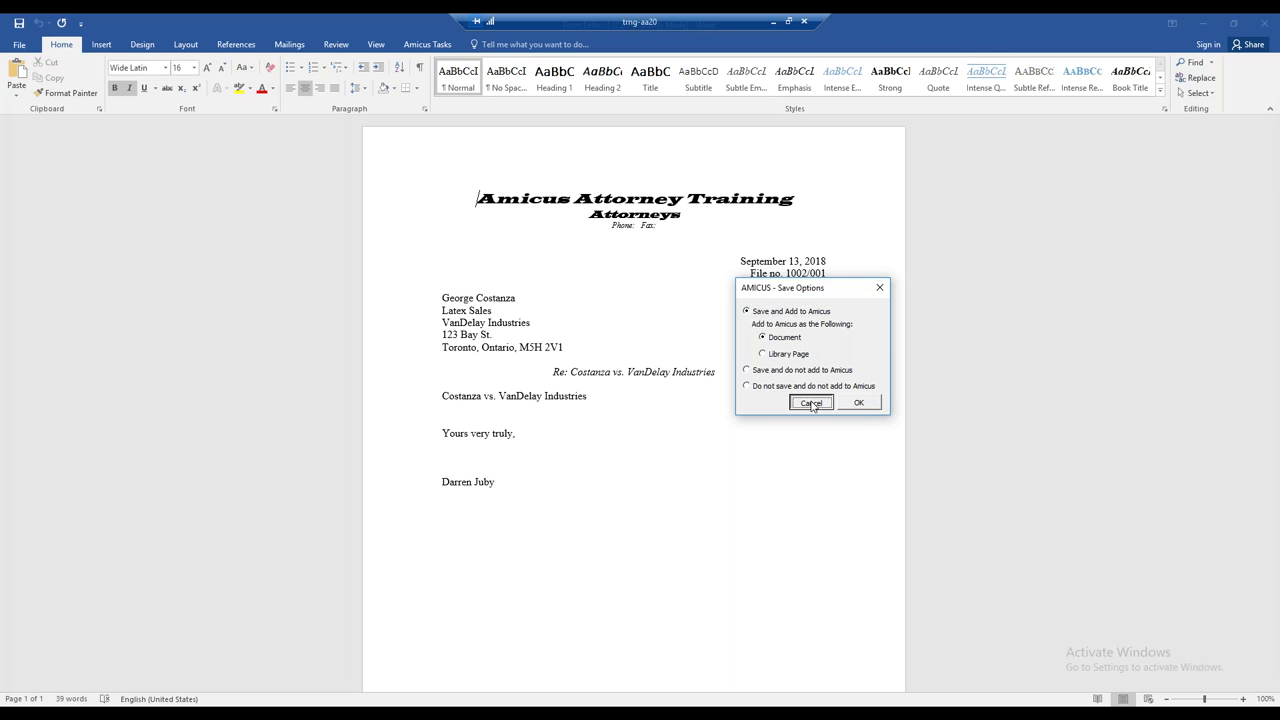
pyautogui.click(1264, 22)
pyautogui.click(640, 392)
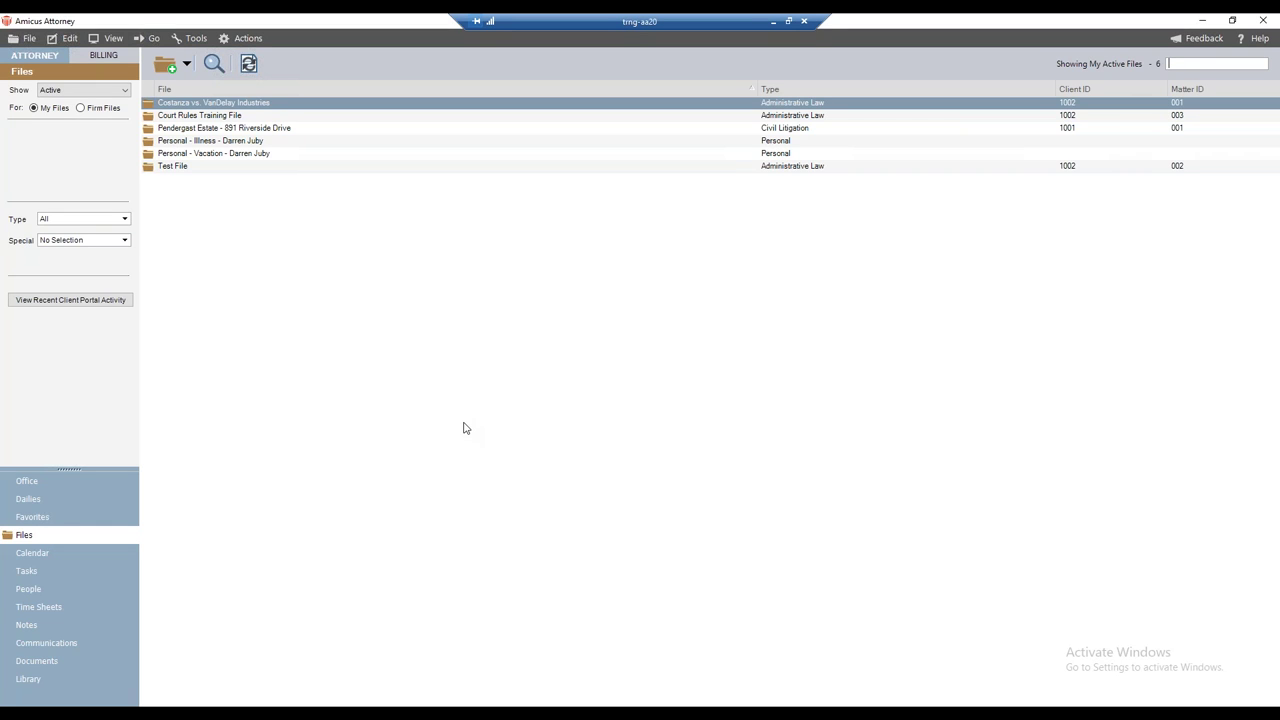
# Open Training Template from the Training group of the merge templates and bring up its Word document for editing
pyautogui.click(47, 487)
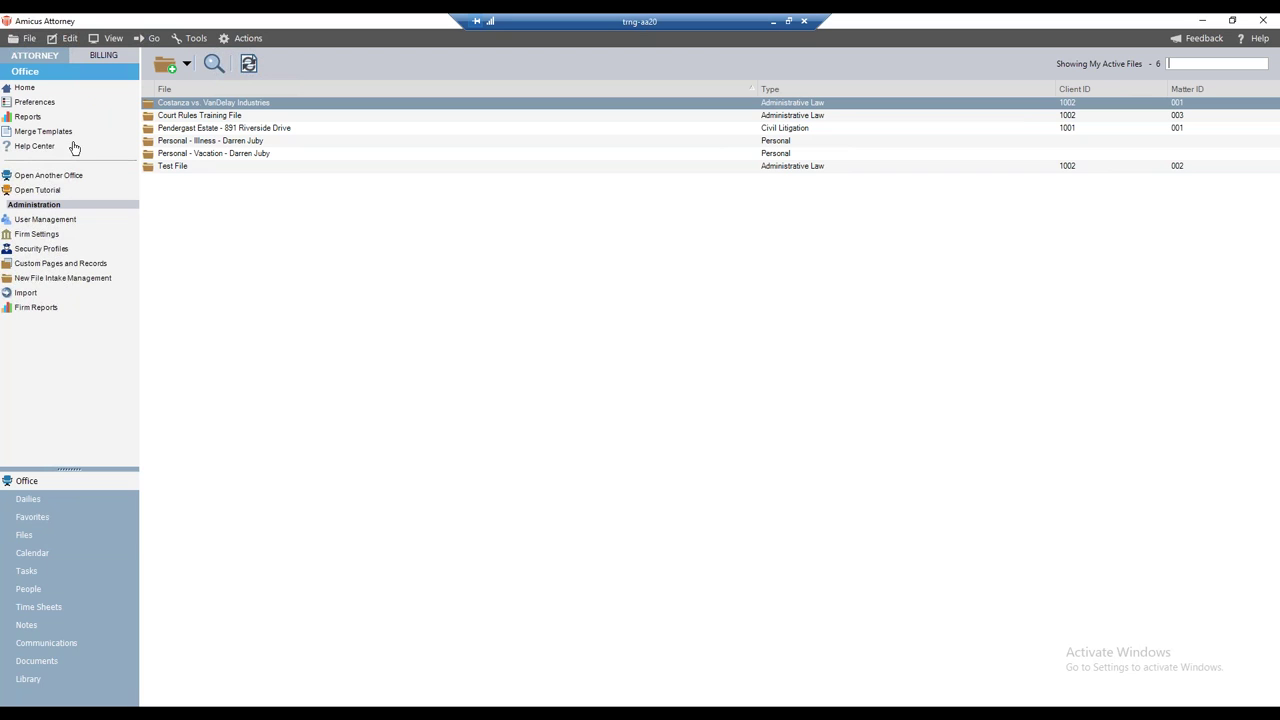
pyautogui.click(59, 137)
pyautogui.click(166, 315)
pyautogui.click(216, 330)
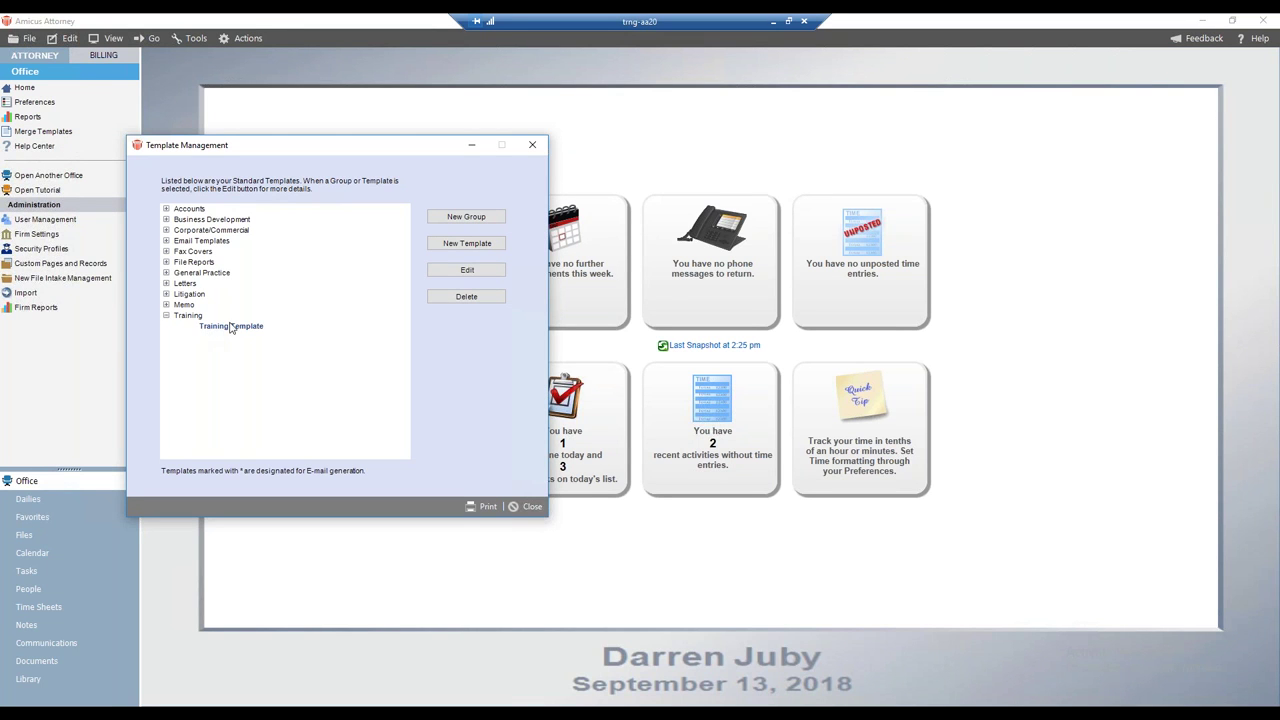
pyautogui.click(438, 274)
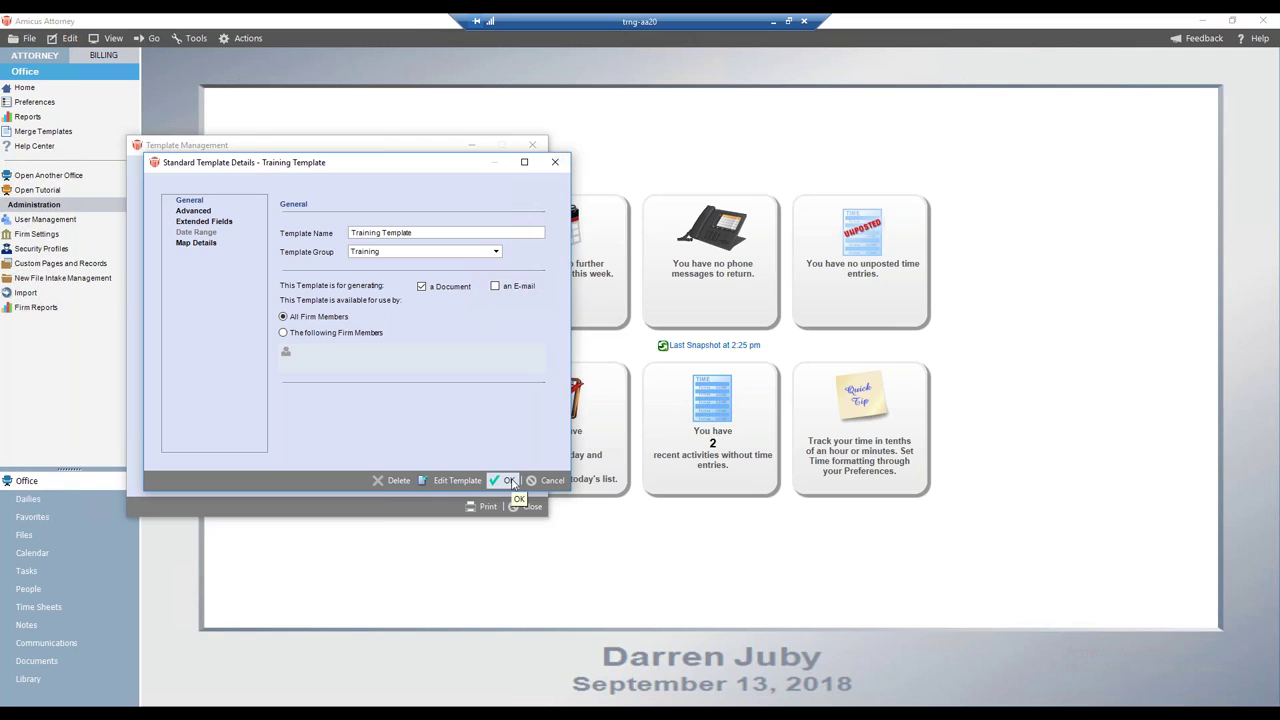
pyautogui.click(455, 481)
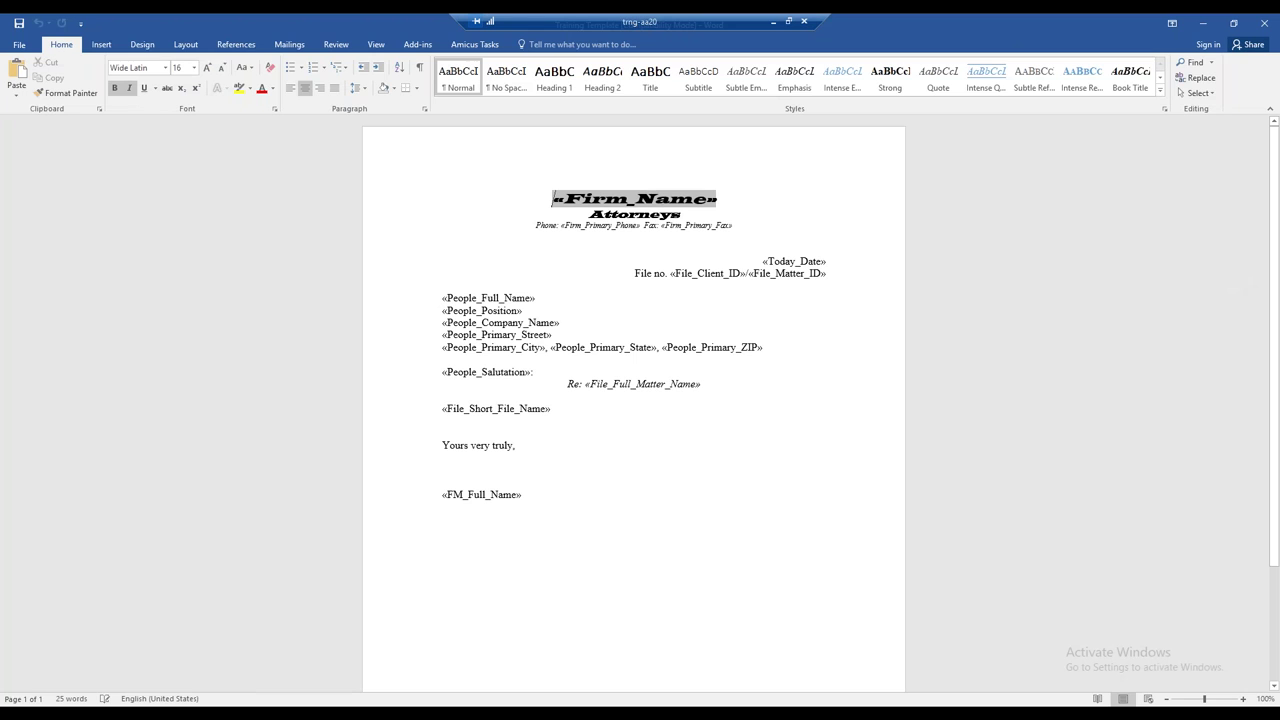
# Check the merge field categories available for the template, and close its Word document without inserting a field
pyautogui.click(413, 46)
pyautogui.click(37, 62)
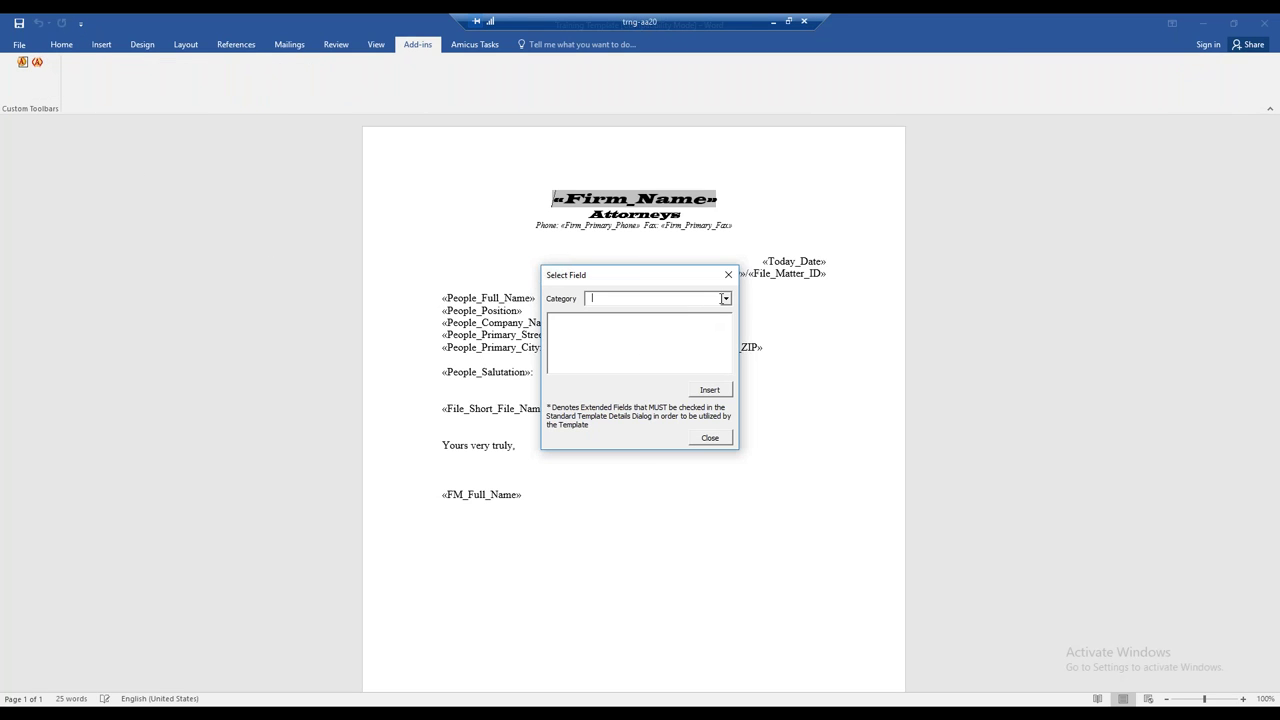
pyautogui.click(726, 298)
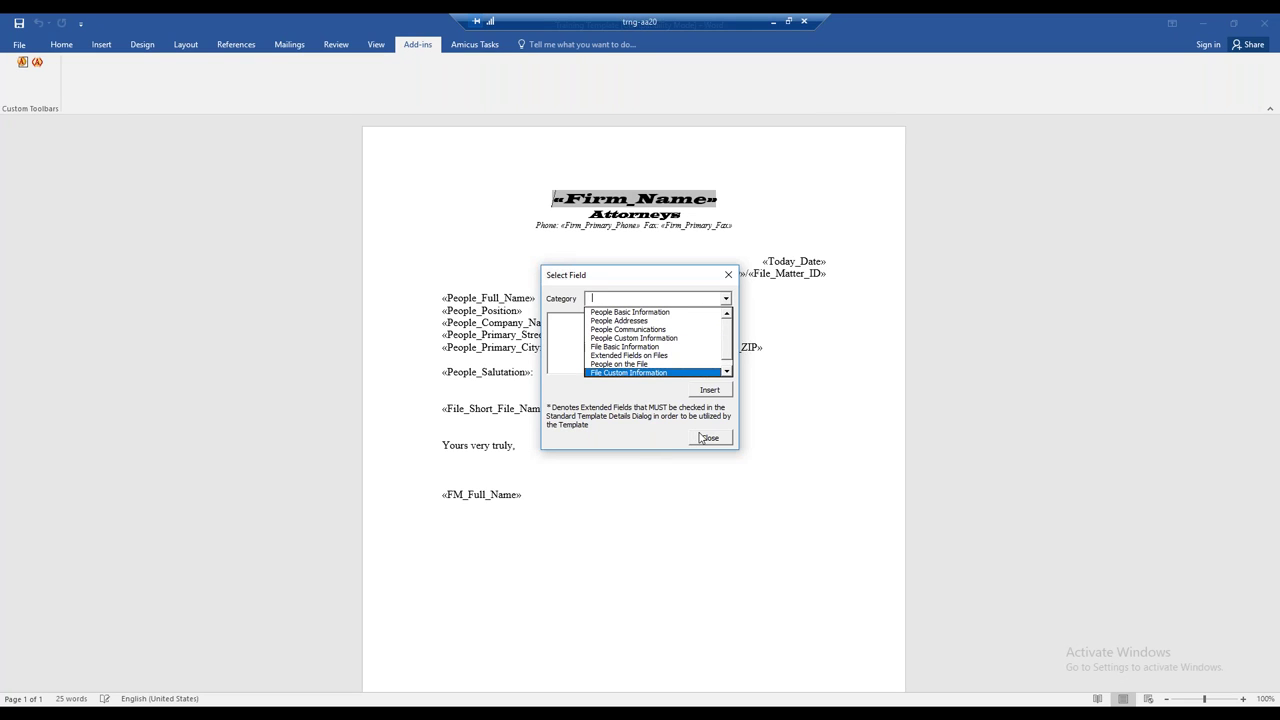
pyautogui.click(705, 438)
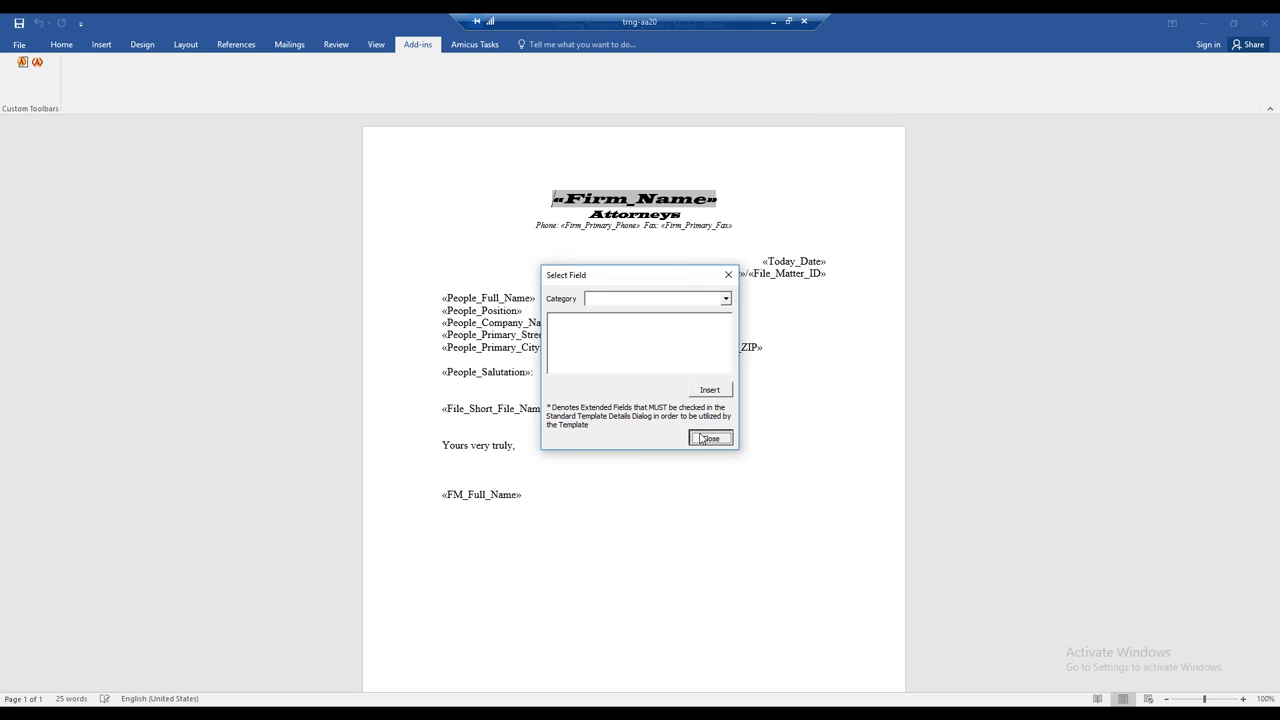
pyautogui.click(705, 438)
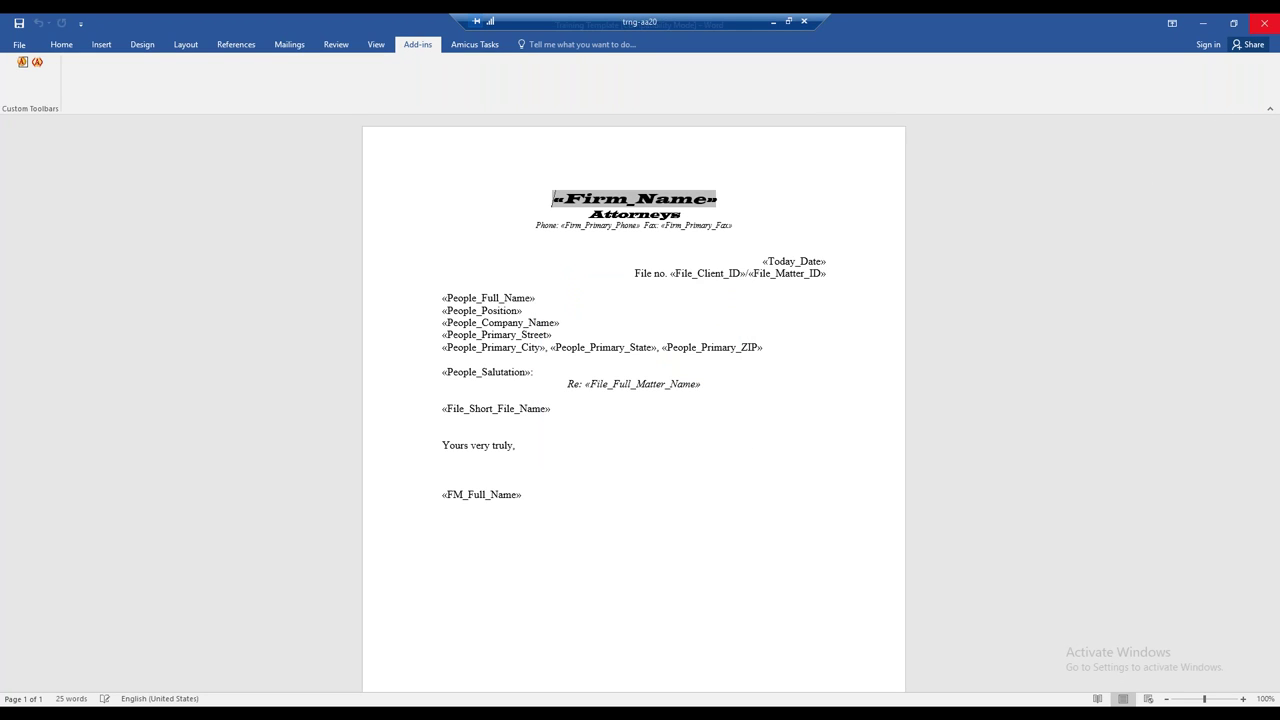
pyautogui.click(1264, 23)
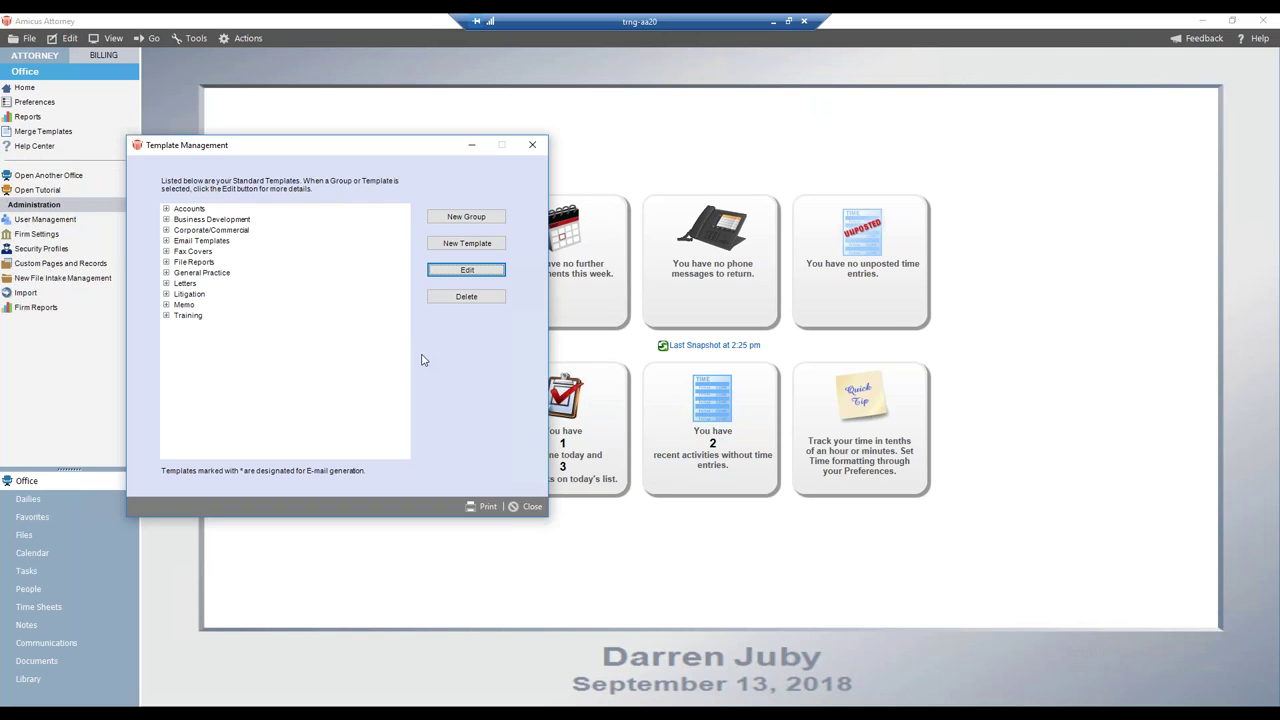
# Delete Training Template from the Training group, with the option to permanently delete its template file as well
pyautogui.click(167, 318)
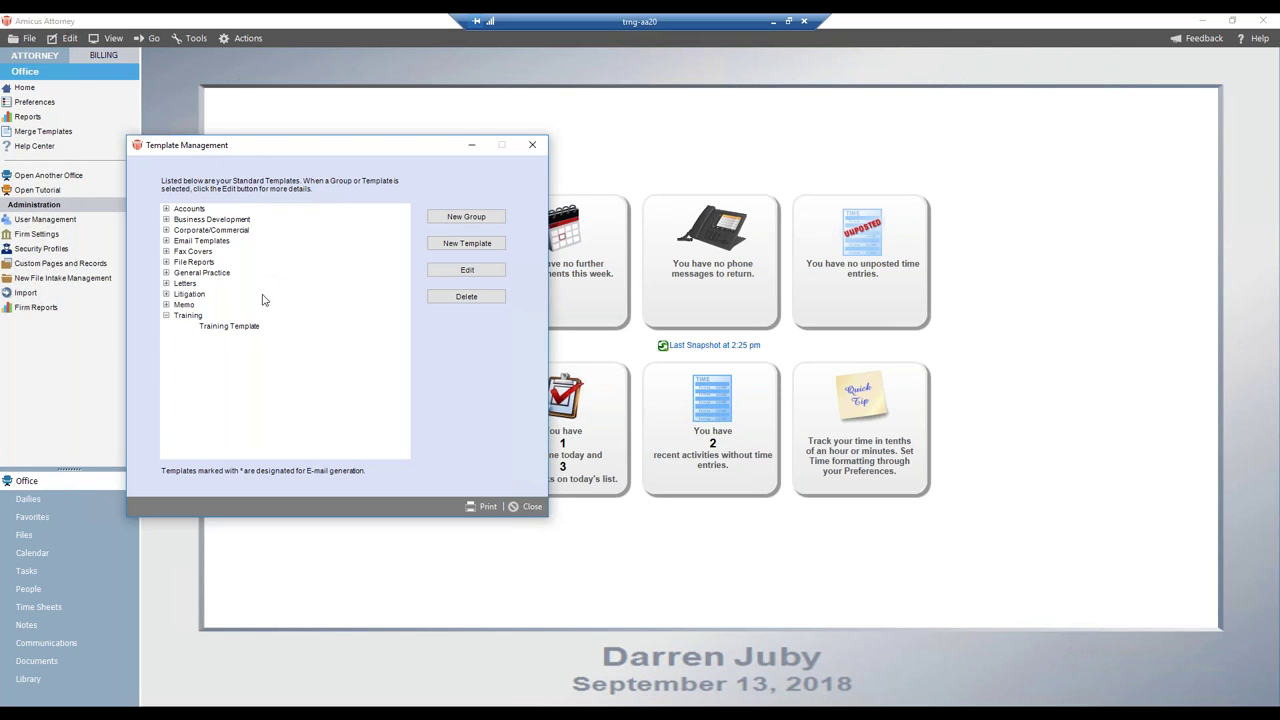
pyautogui.click(232, 330)
pyautogui.click(465, 300)
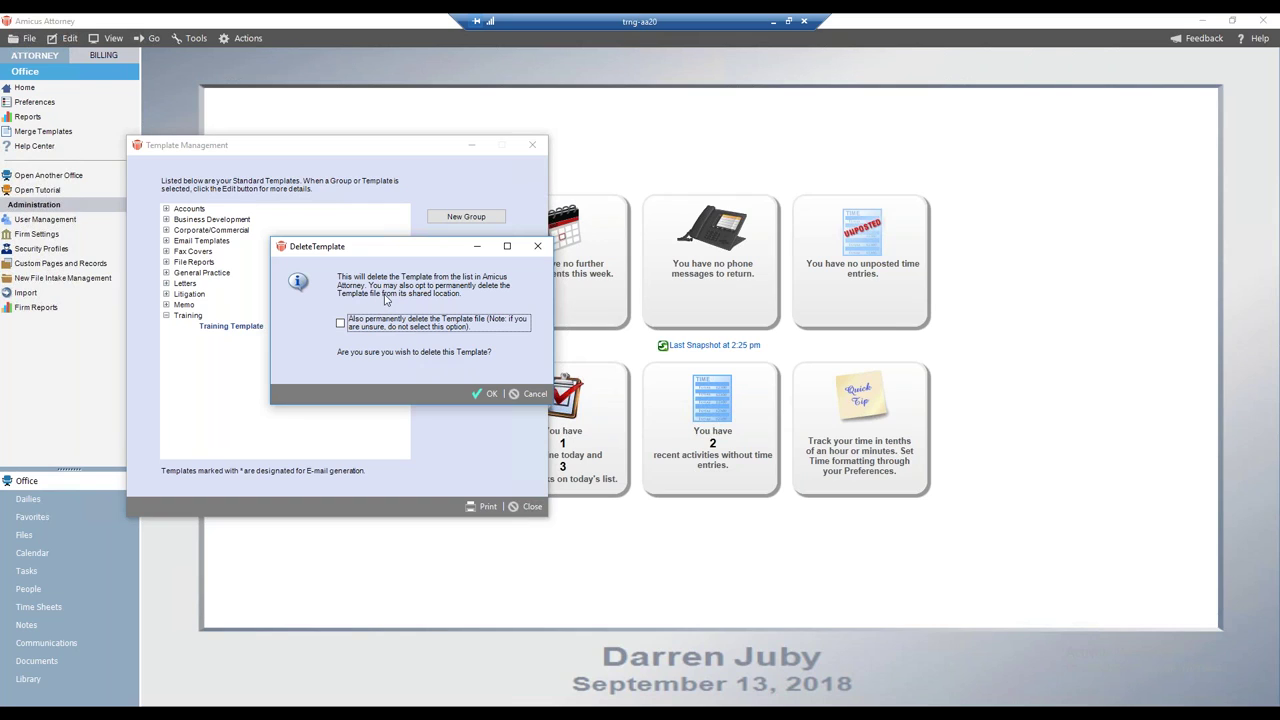
pyautogui.click(341, 324)
pyautogui.click(485, 393)
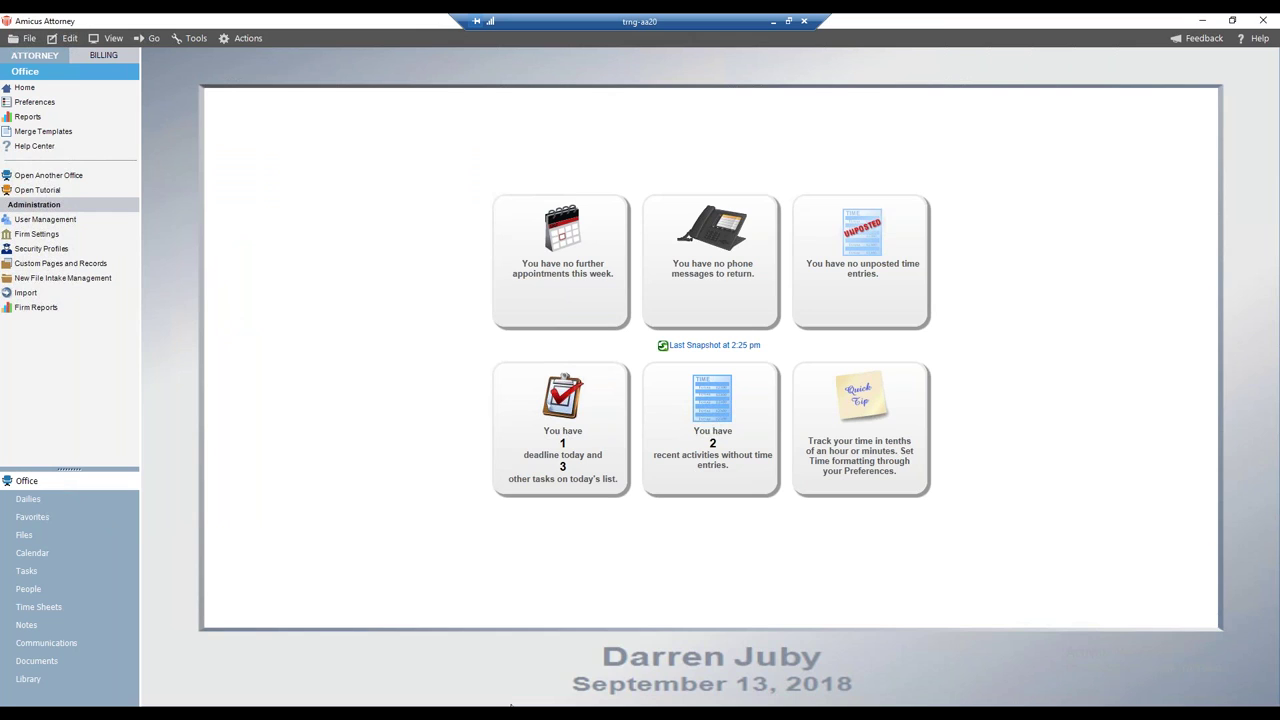
# Delete the Training group from Template Management without permanently deleting template files
pyautogui.moveTo(510, 706)
pyautogui.click(612, 652)
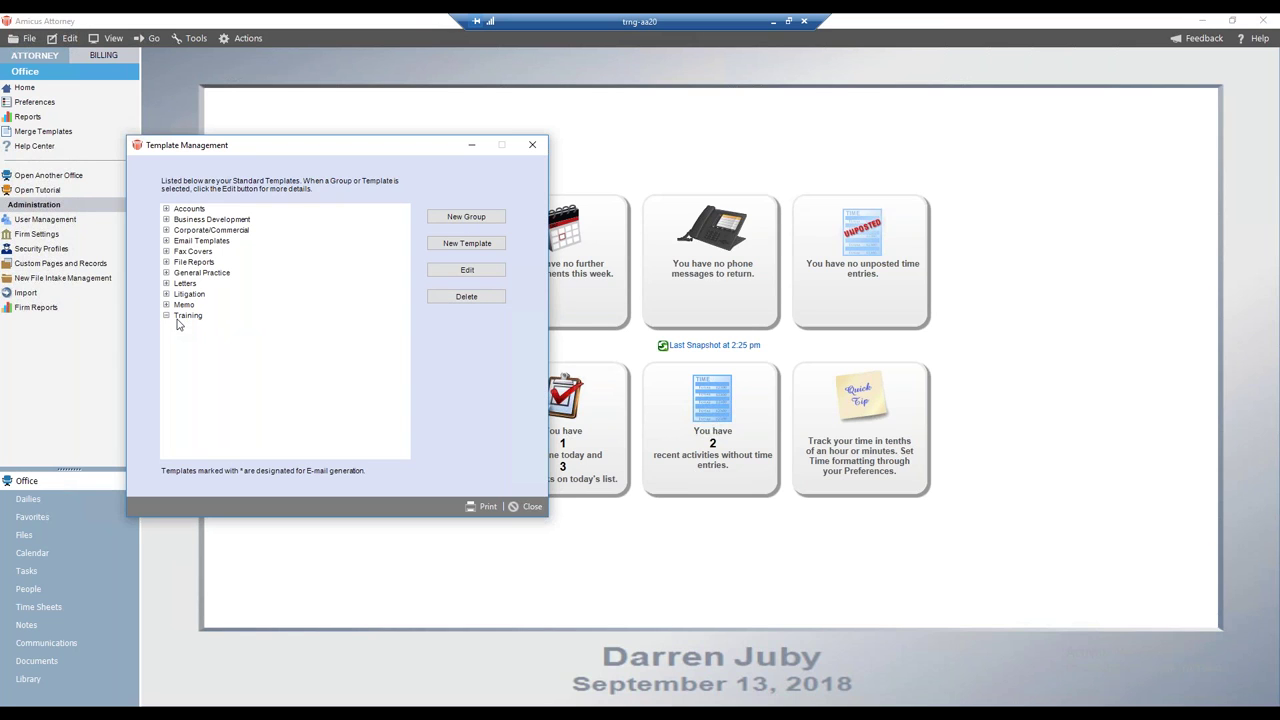
pyautogui.click(189, 318)
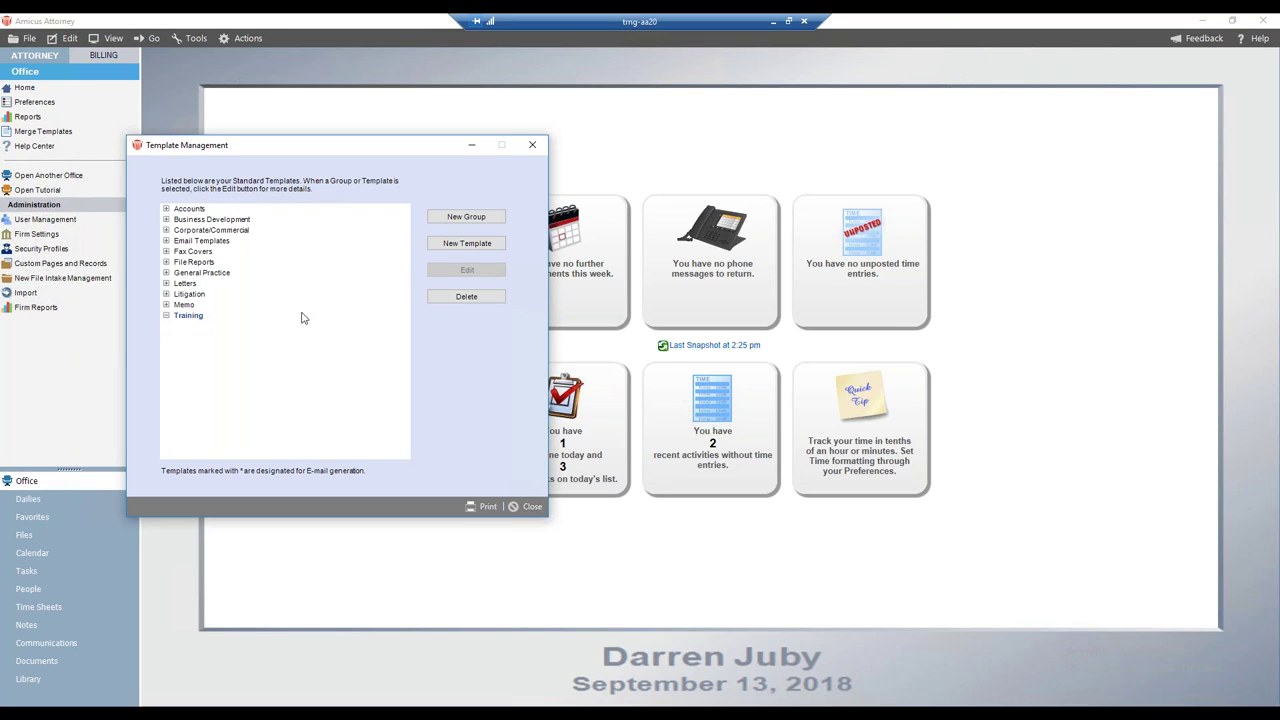
pyautogui.click(463, 305)
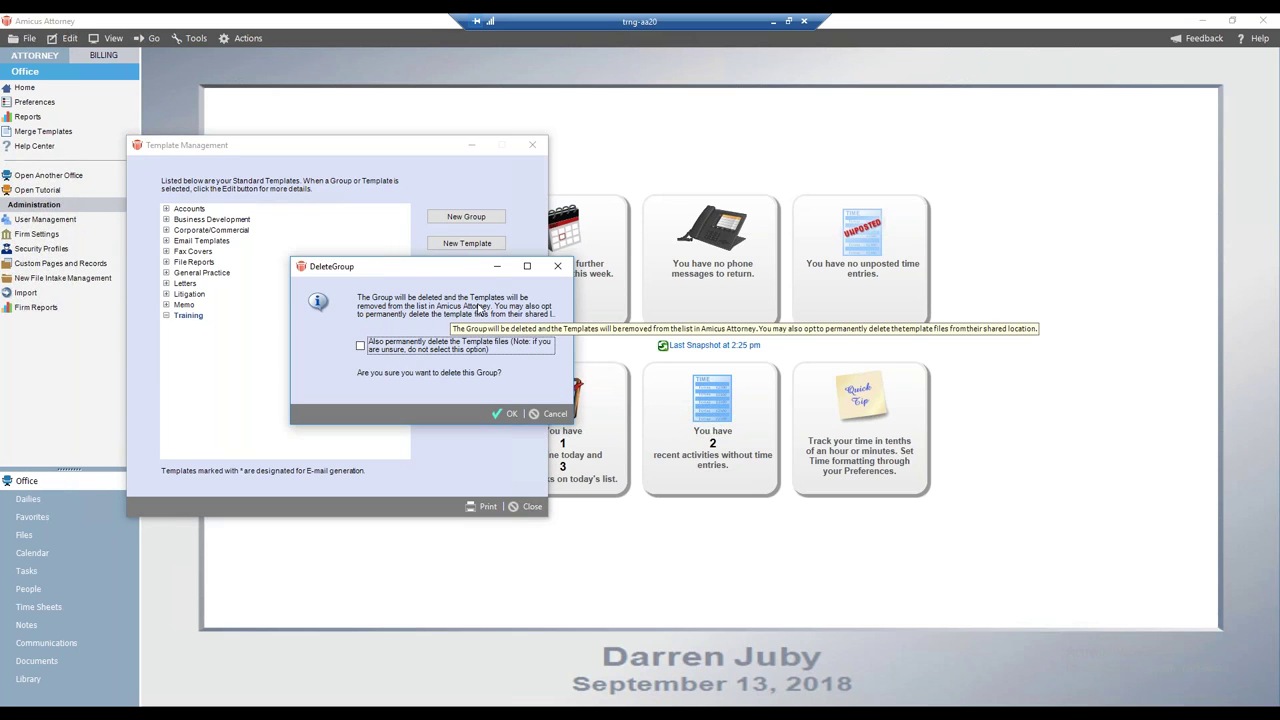
pyautogui.click(506, 414)
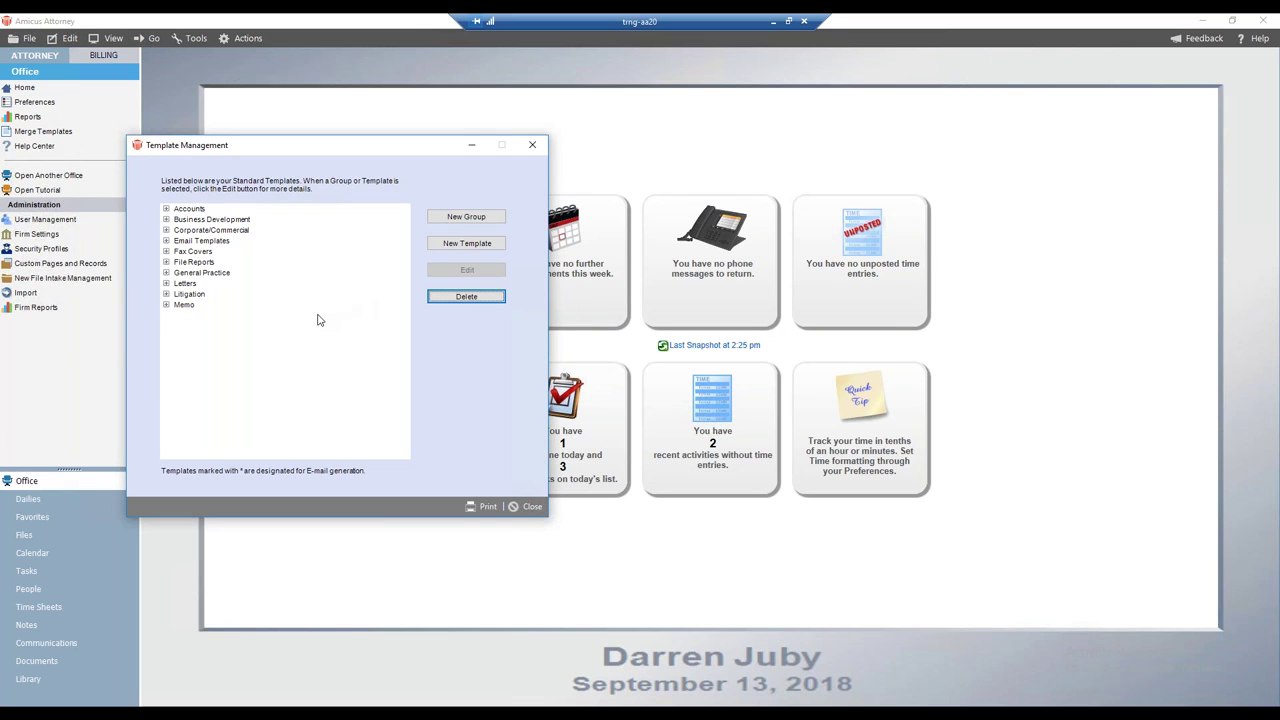
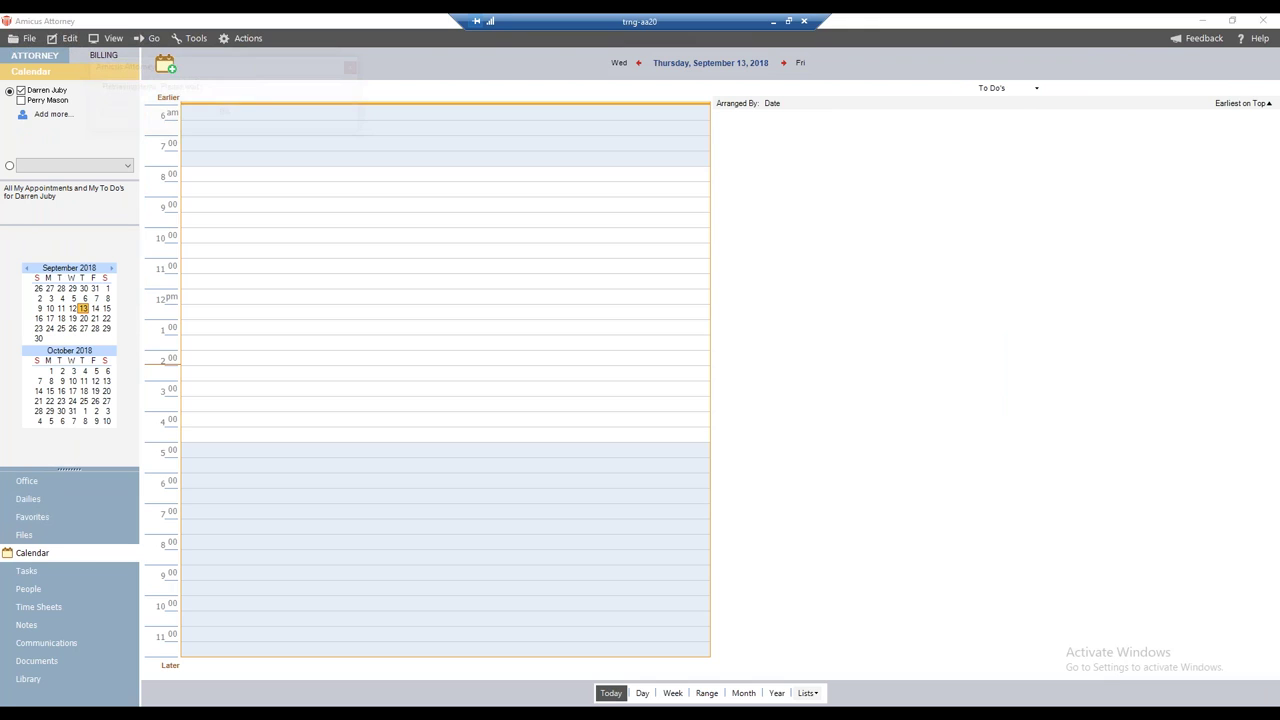
# Create a To Do in today's calendar and set its assistance type to Create Document
pyautogui.rightClick(797, 220)
pyautogui.click(821, 246)
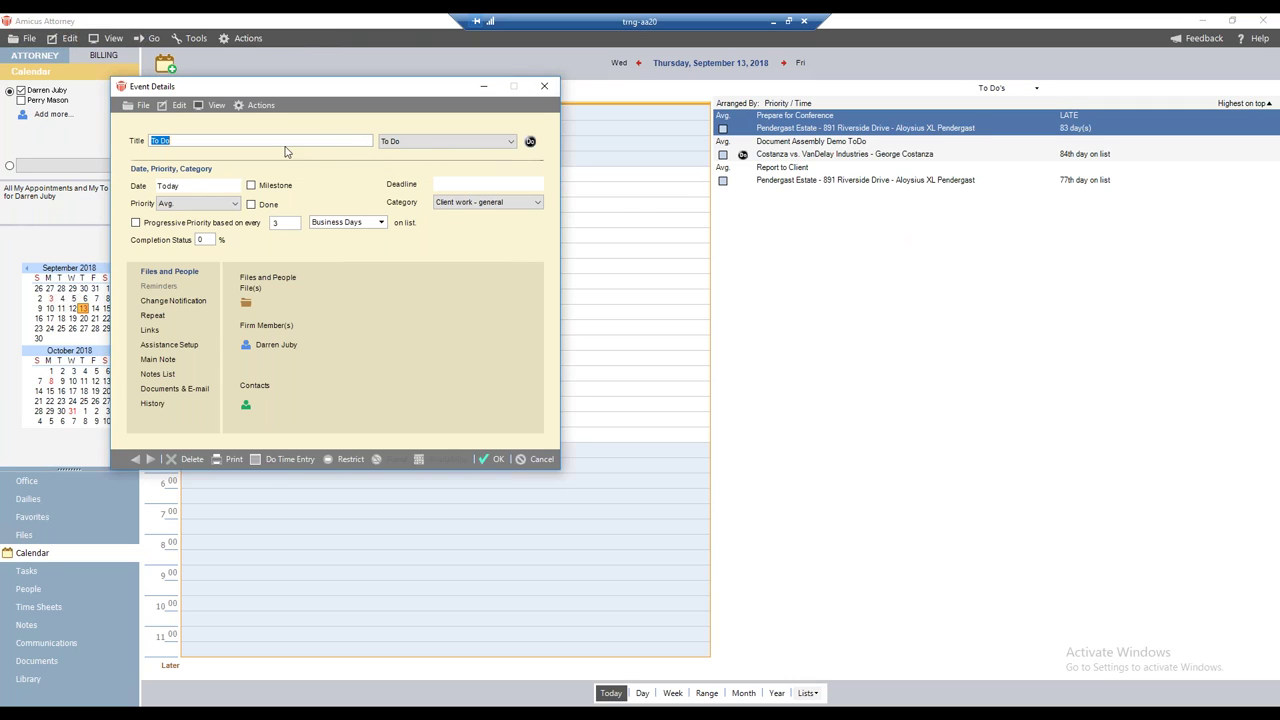
pyautogui.click(172, 345)
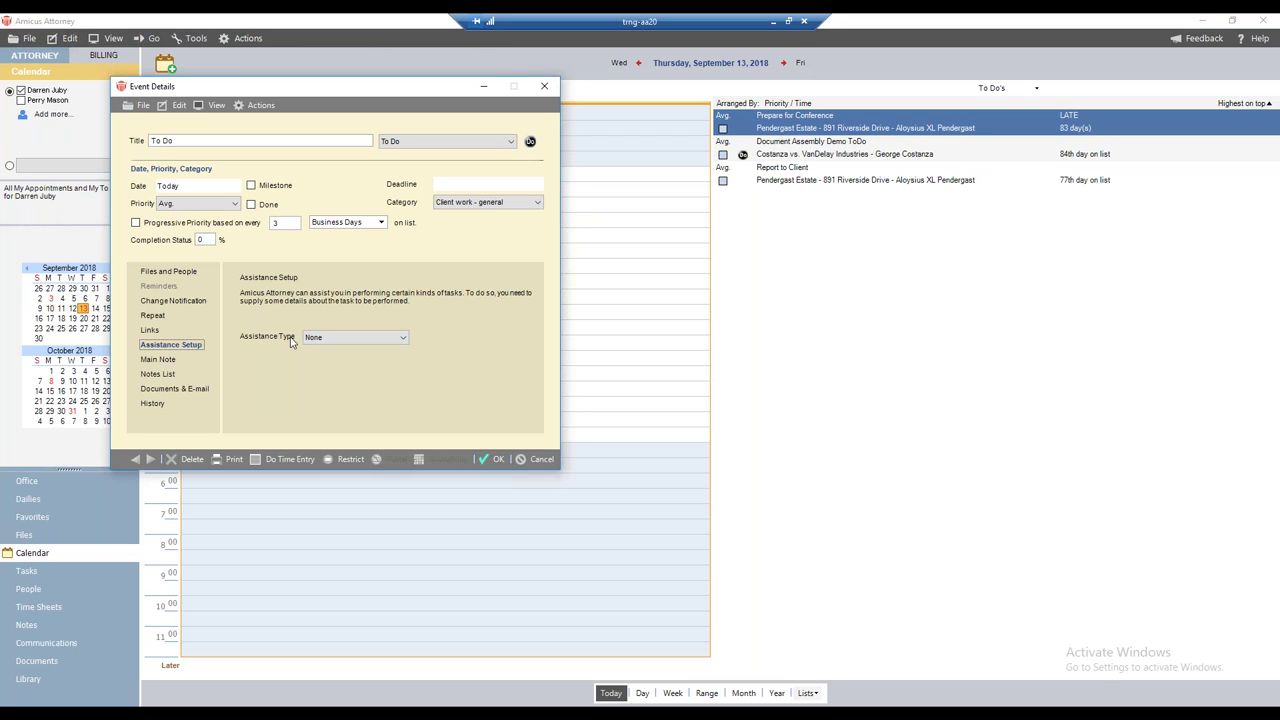
pyautogui.click(400, 338)
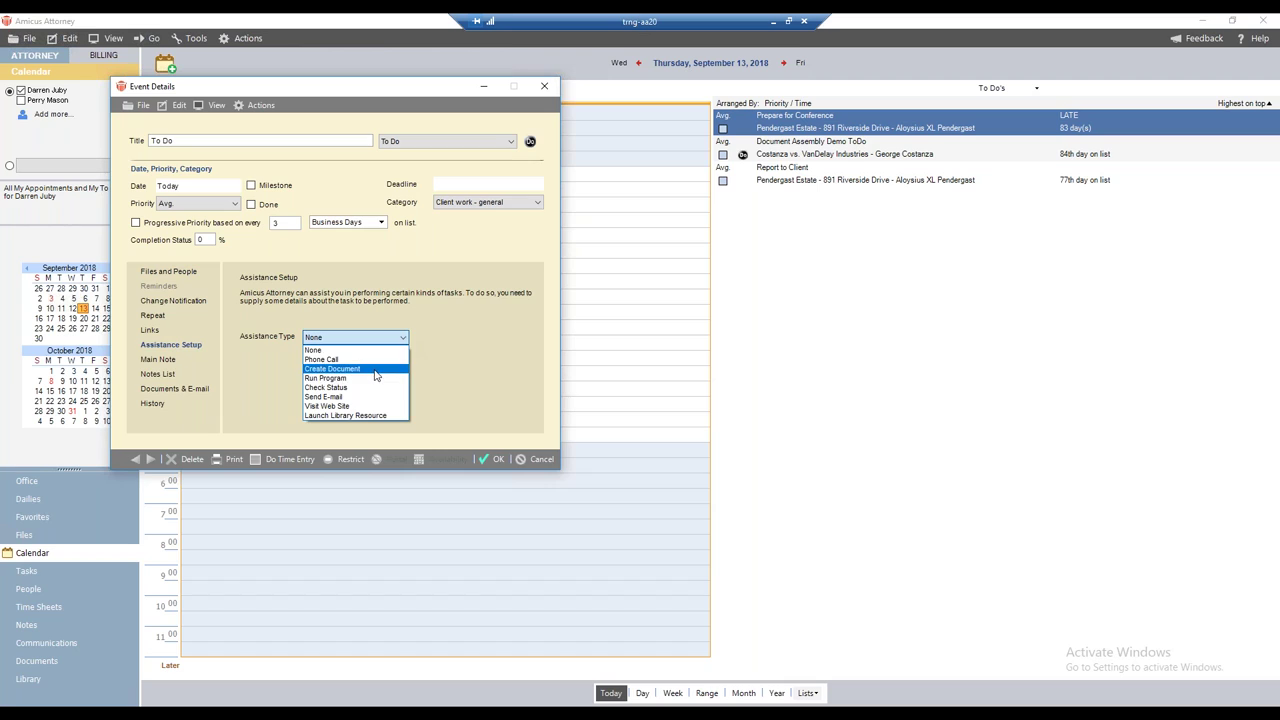
pyautogui.click(376, 369)
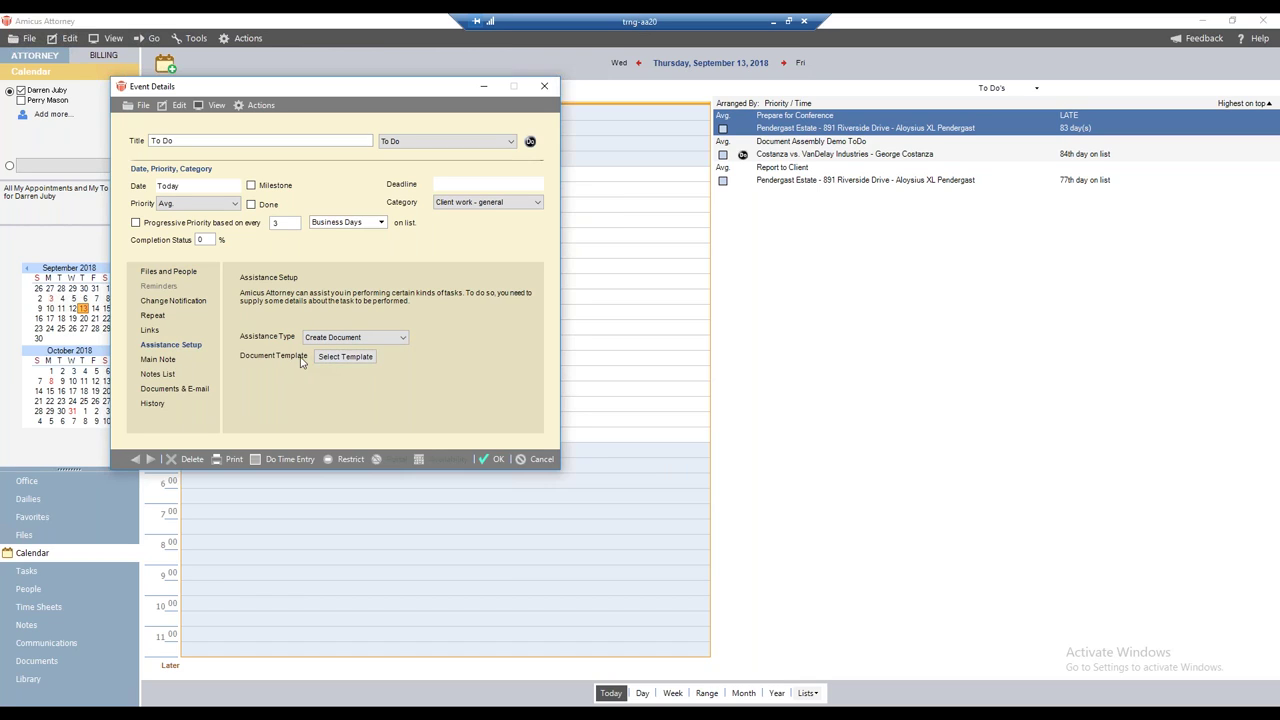
# Assign the Blank Letter (Word) template from the Letters group to the To Do, and title it Webinar To Do
pyautogui.click(340, 360)
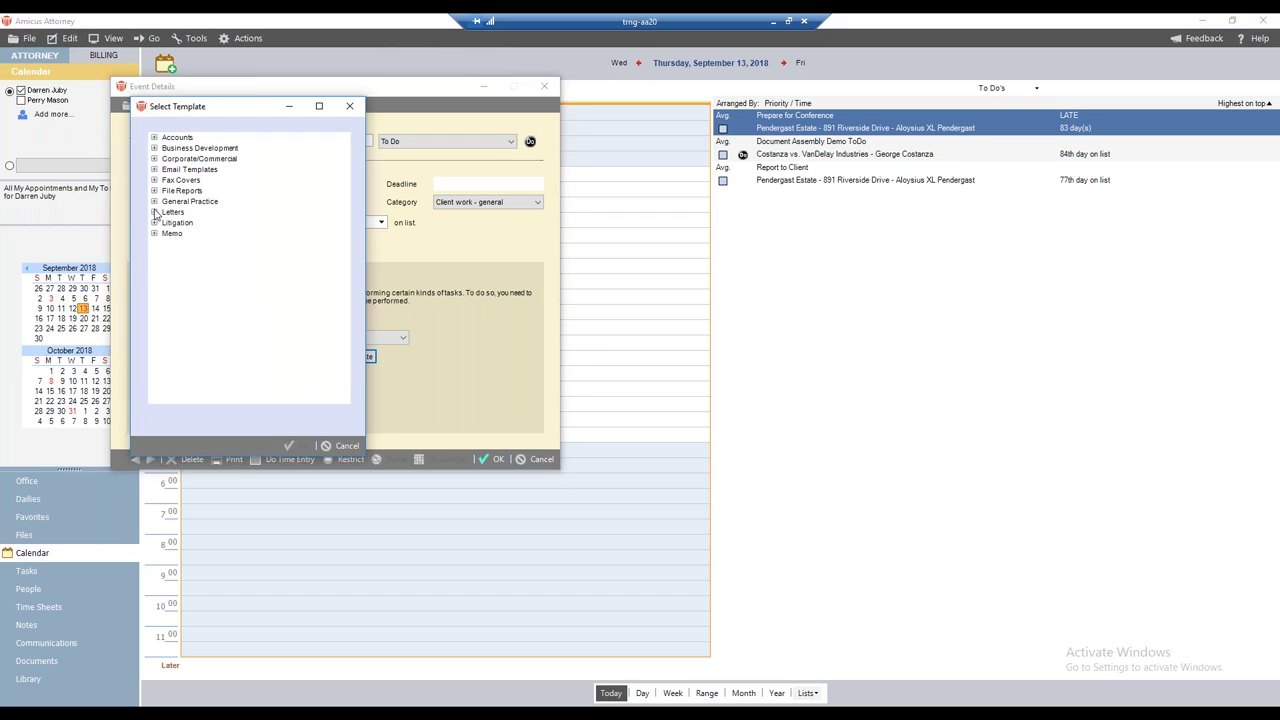
pyautogui.click(154, 212)
pyautogui.click(203, 234)
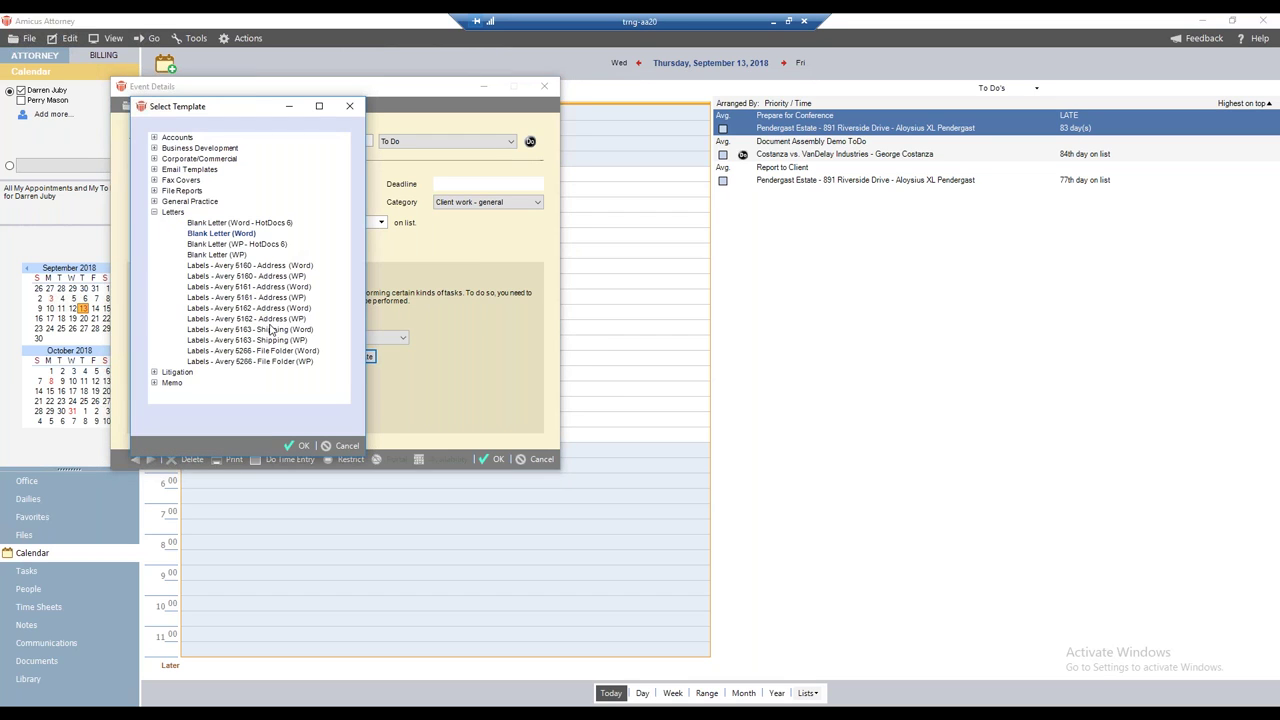
pyautogui.click(299, 445)
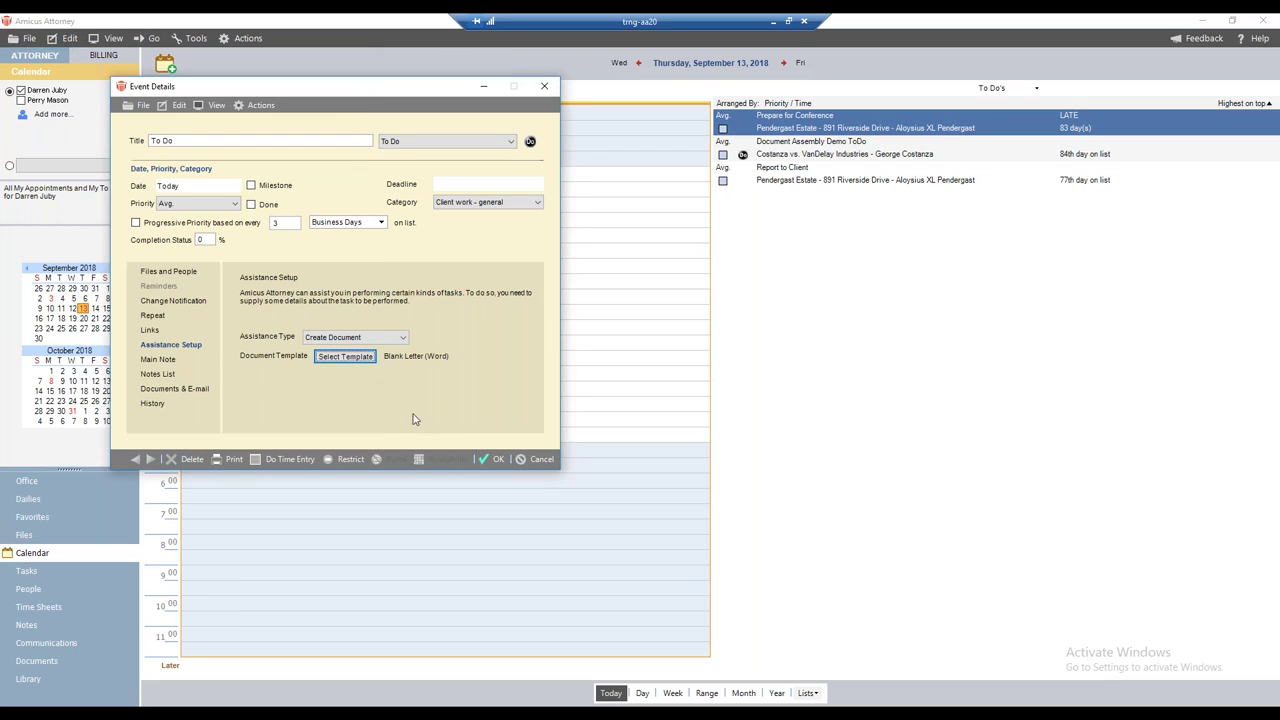
pyautogui.click(195, 141)
pyautogui.write('Webinar')
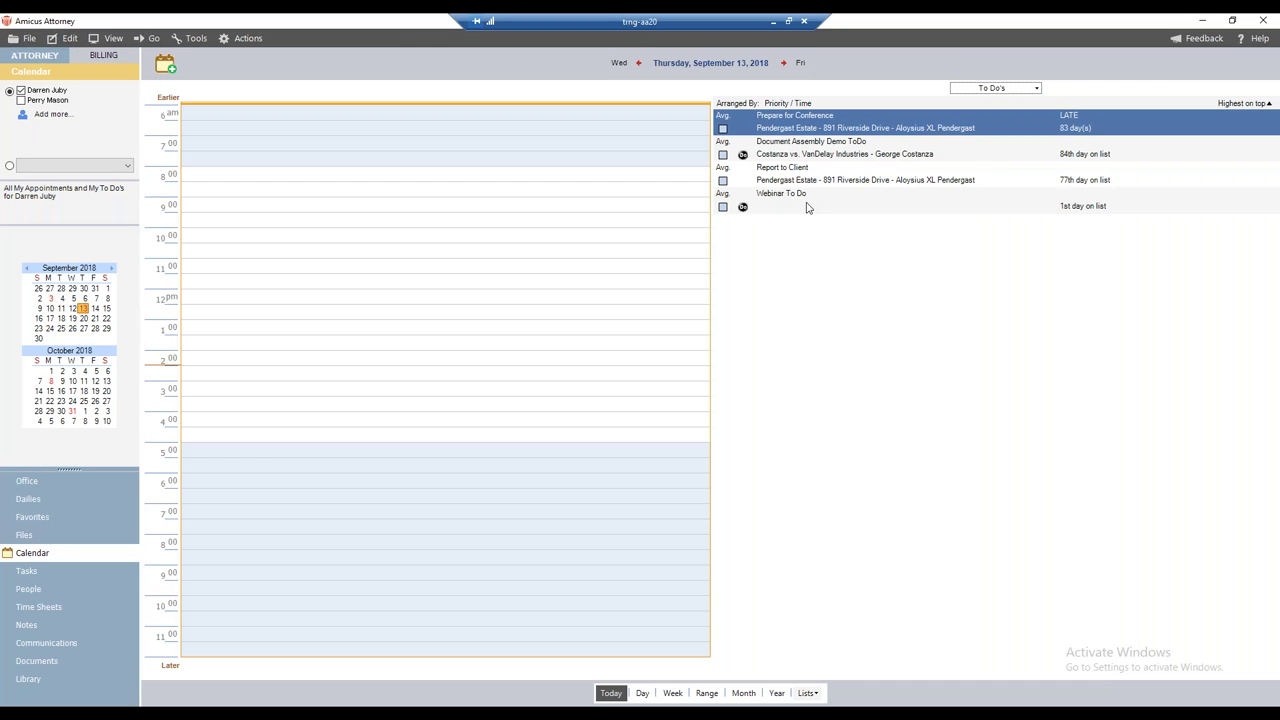
# Review the assistance setup of Document Assembly Demo ToDo, generate its letter, and cancel the Amicus save options
pyautogui.click(893, 150)
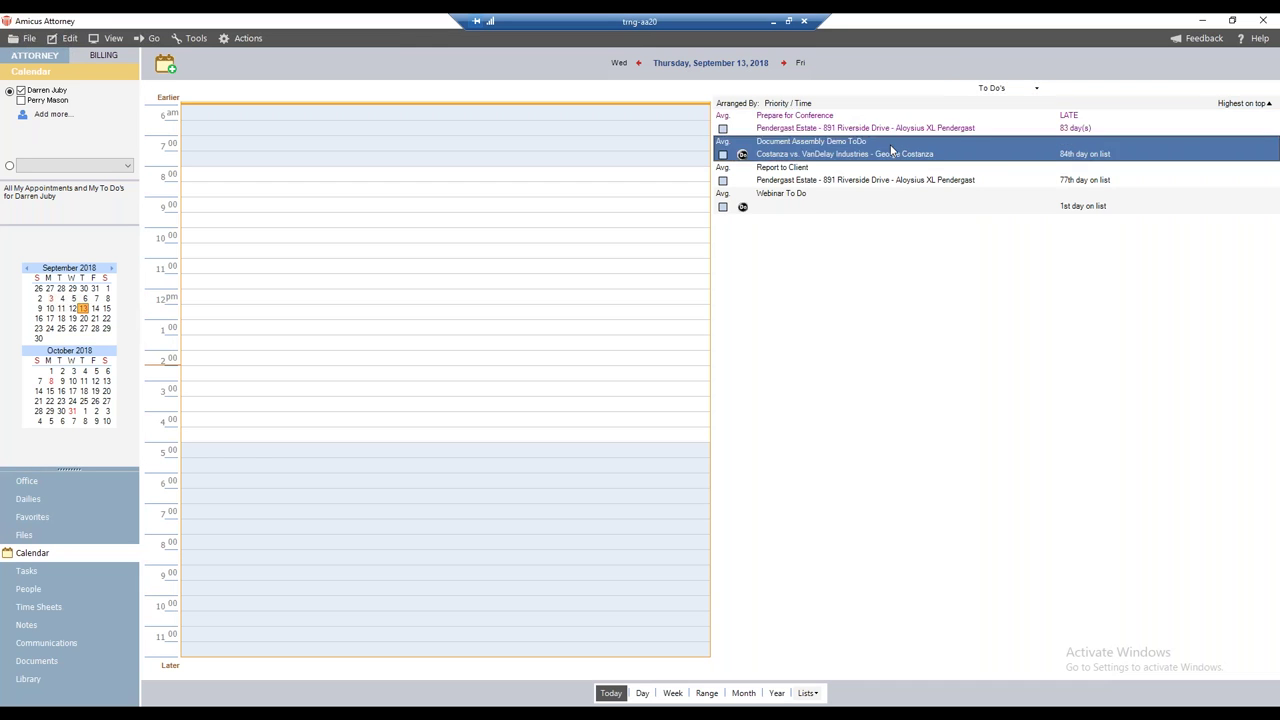
pyautogui.doubleClick(893, 150)
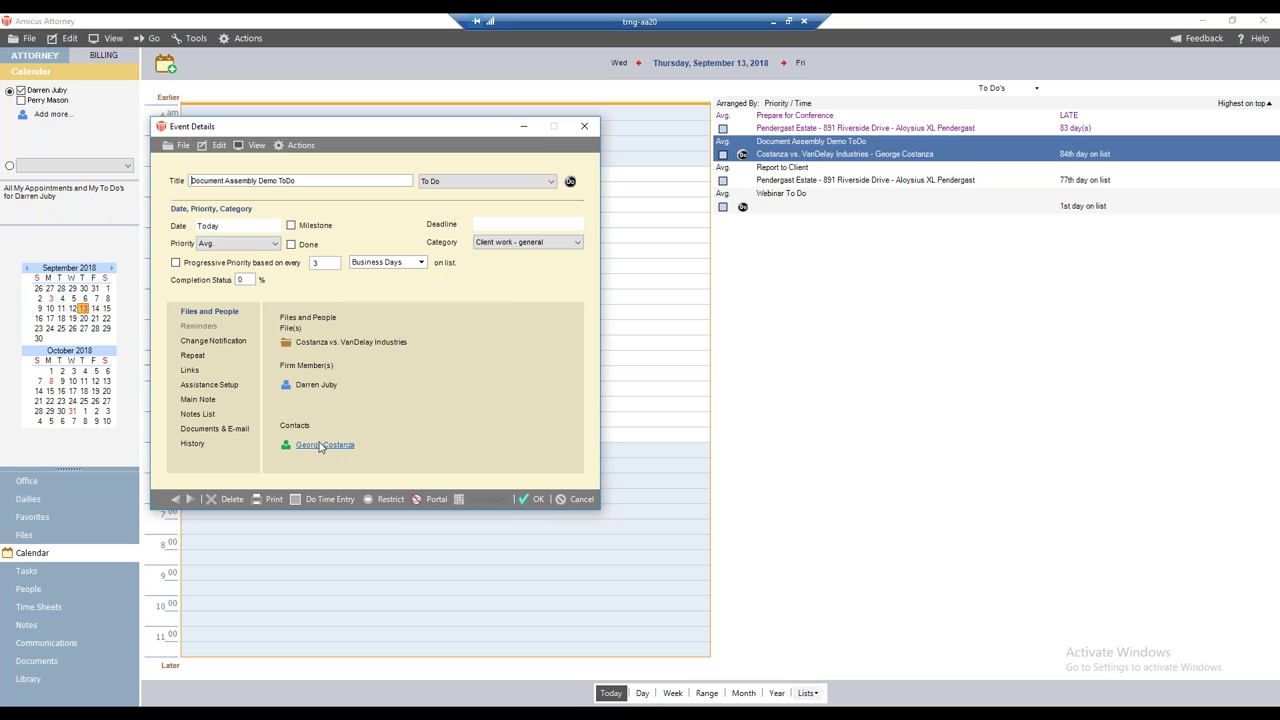
pyautogui.click(208, 388)
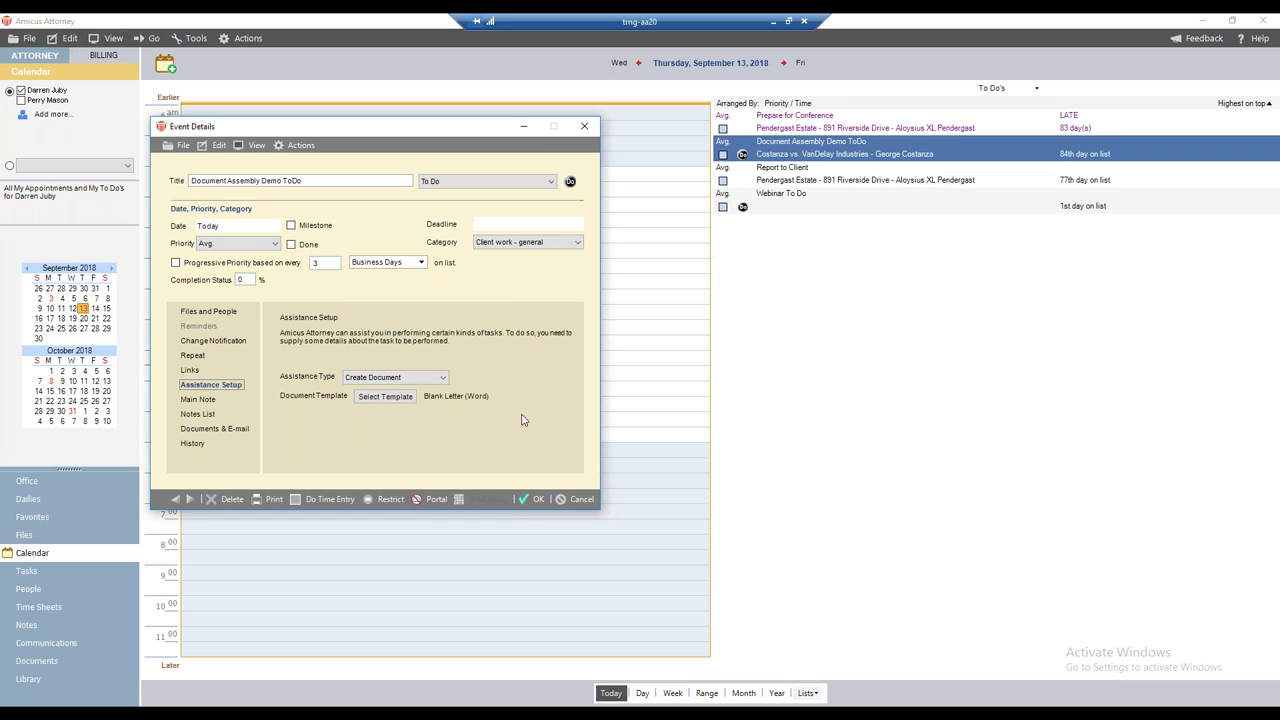
pyautogui.click(570, 183)
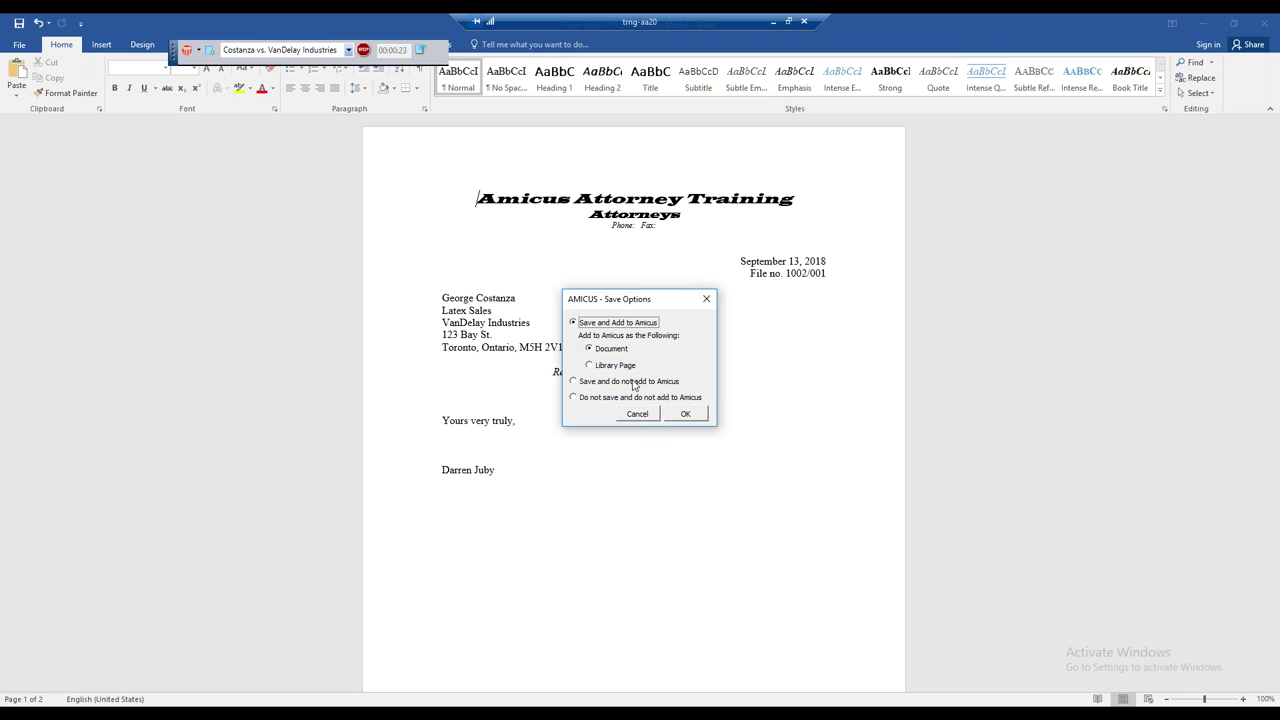
pyautogui.click(637, 414)
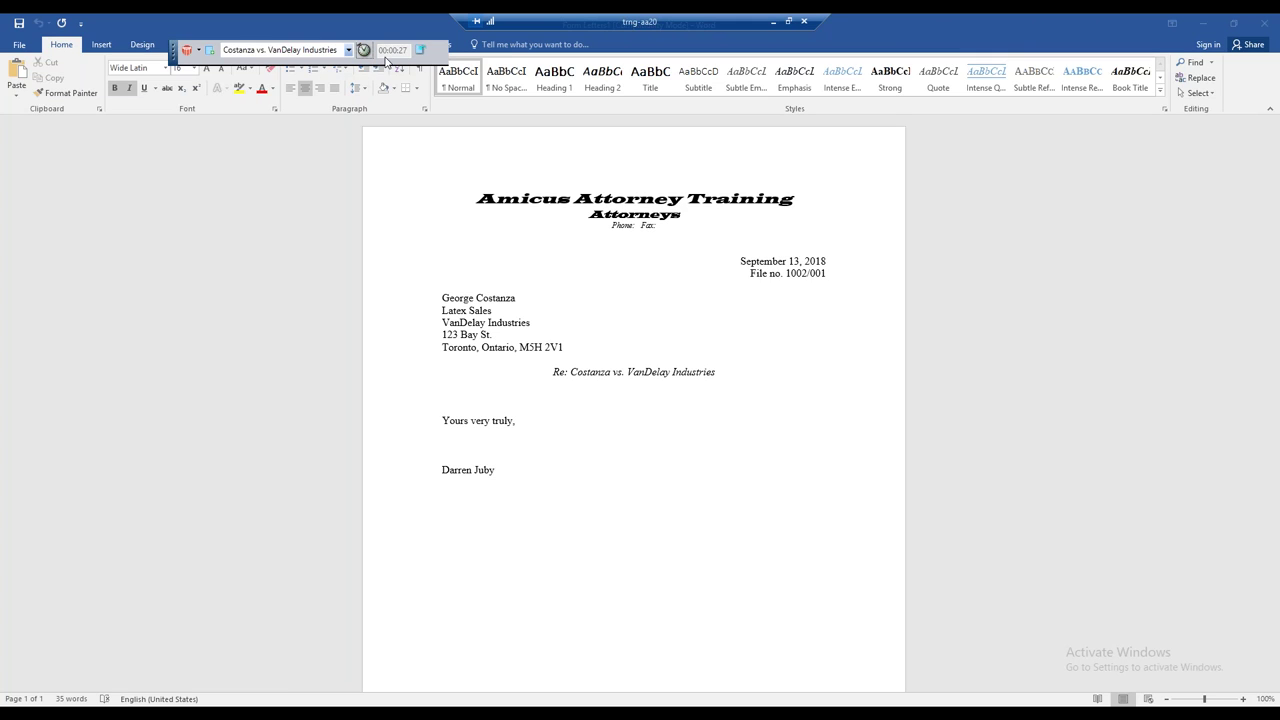
# Hide the Amicus timer toolbar and close the generated letter without saving it
pyautogui.click(199, 52)
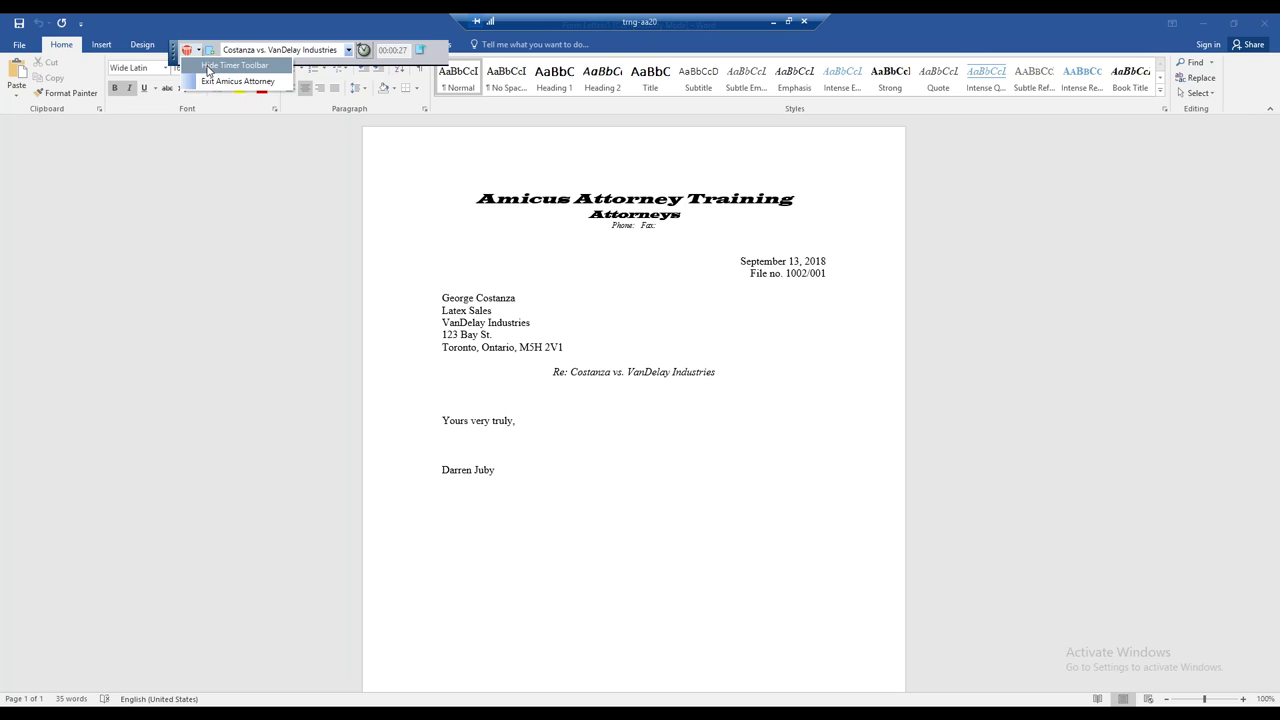
pyautogui.click(208, 67)
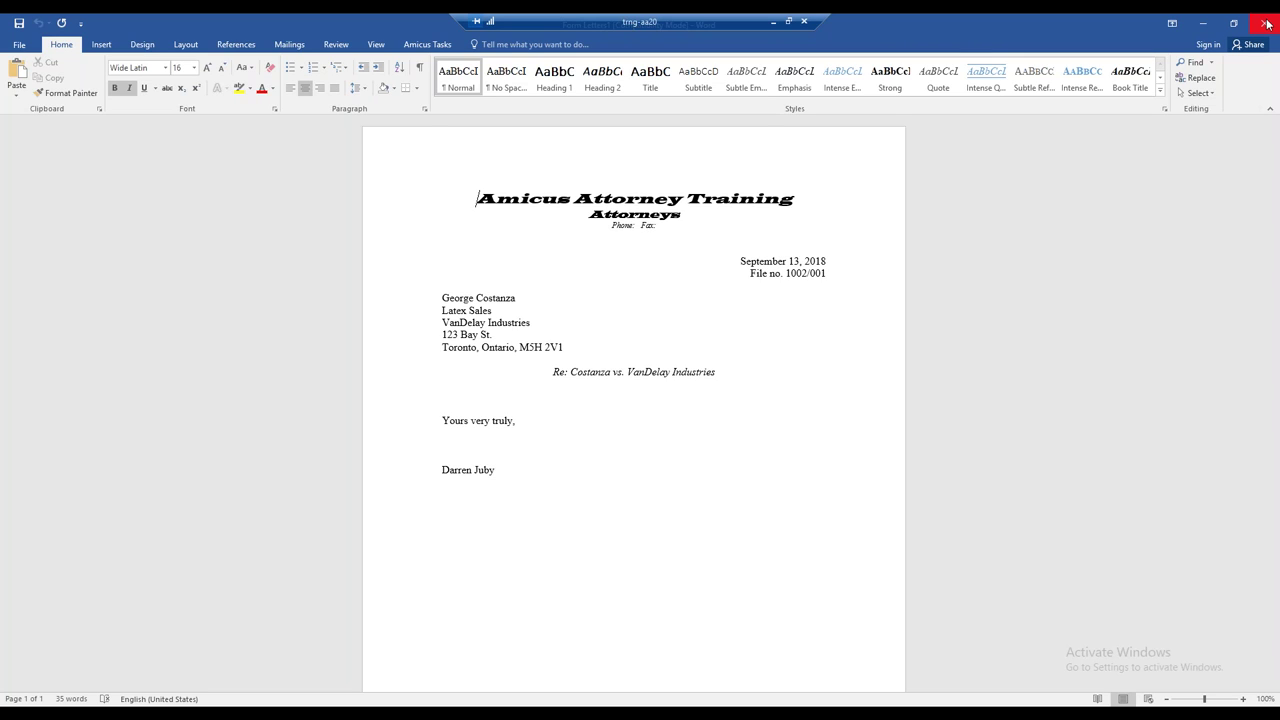
pyautogui.click(1266, 24)
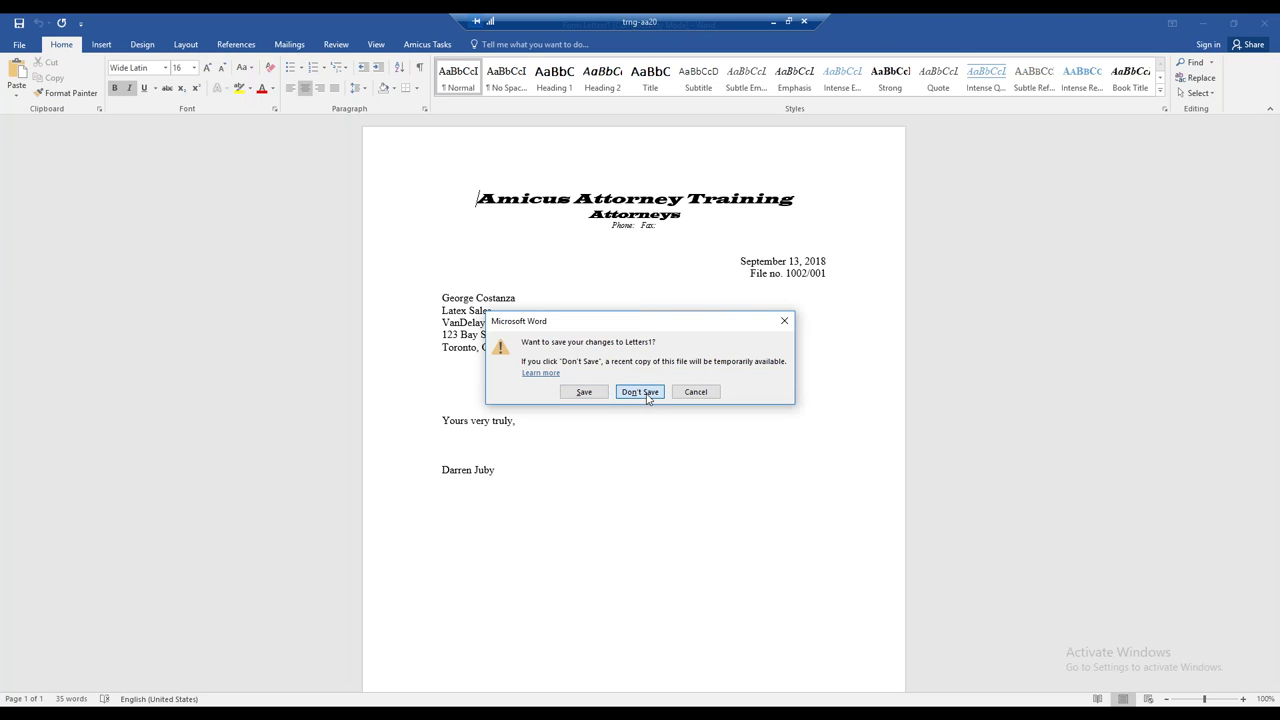
pyautogui.click(640, 392)
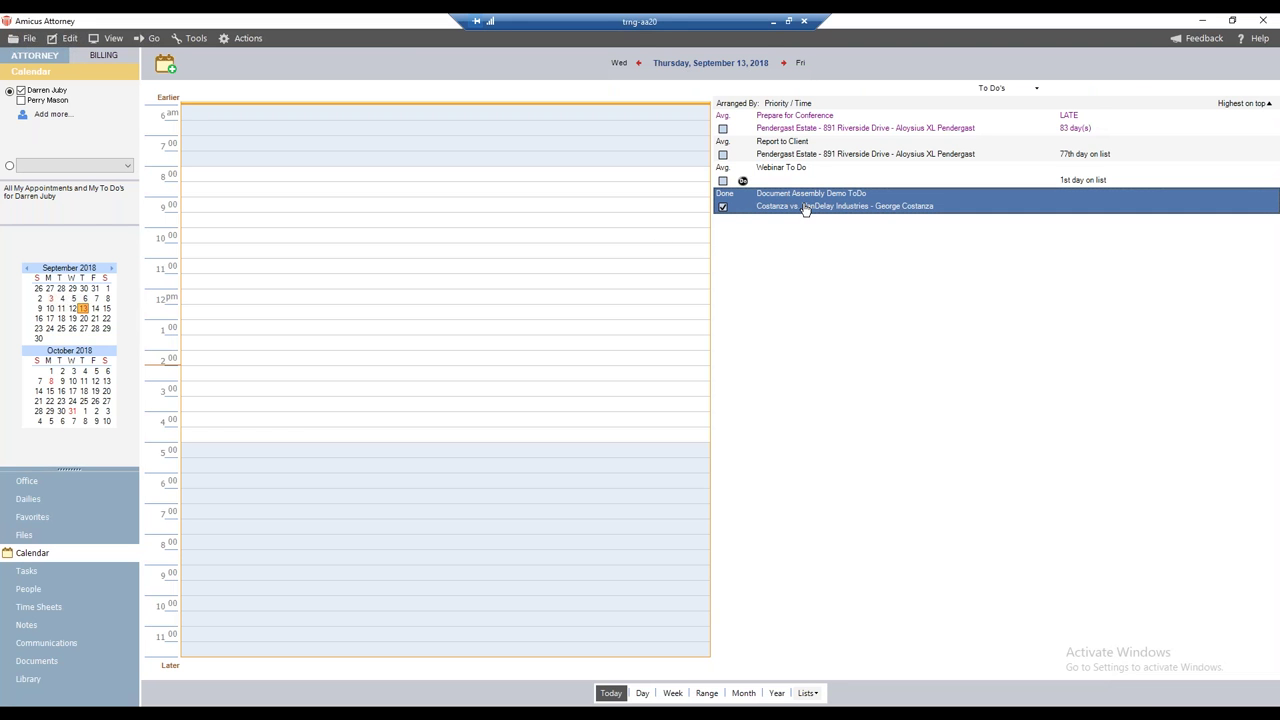